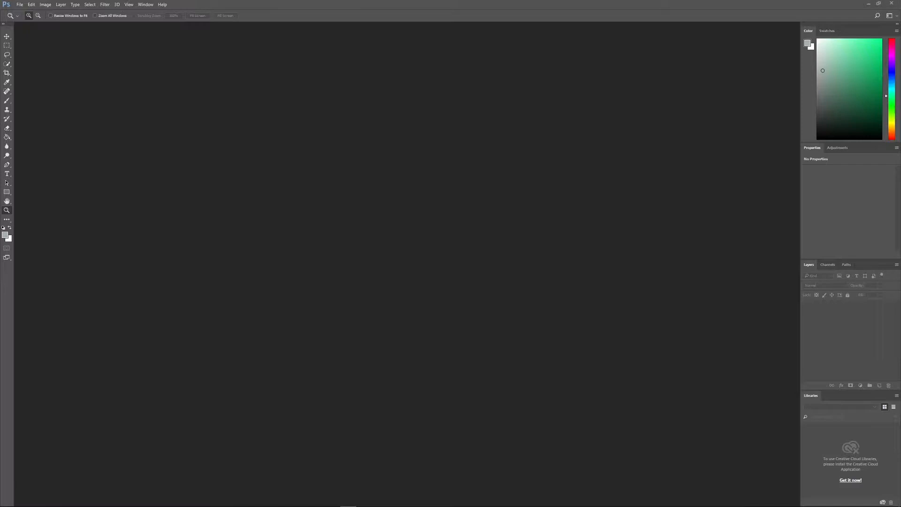
Step: Start a new document and set its size to 1920 pixels wide by 1280 pixels high
{"action": "key", "text": "ctrl+n"}
{"action": "left_click", "coordinate": [19, 4]}
{"action": "left_click", "coordinate": [29, 12]}
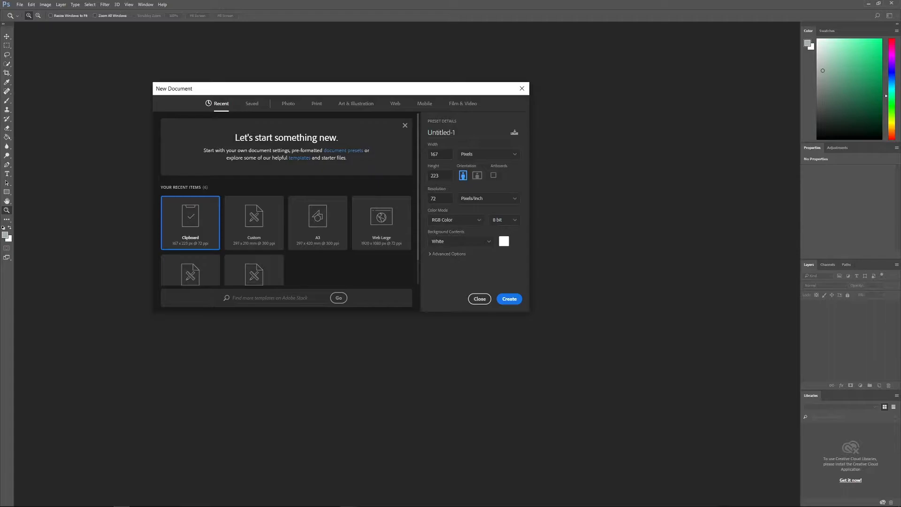
{"action": "scroll", "coordinate": [287, 198], "scroll_direction": "down", "scroll_amount": 1}
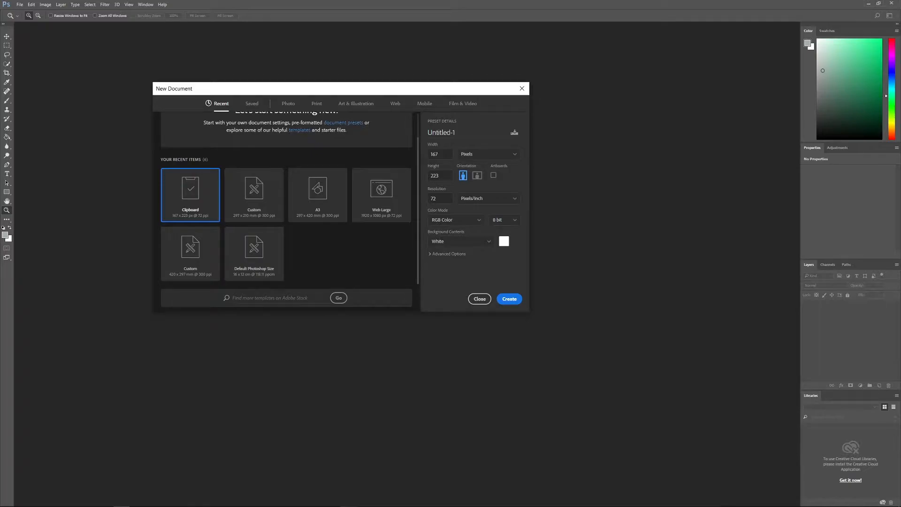
{"action": "scroll", "coordinate": [331, 244], "scroll_direction": "up", "scroll_amount": 1}
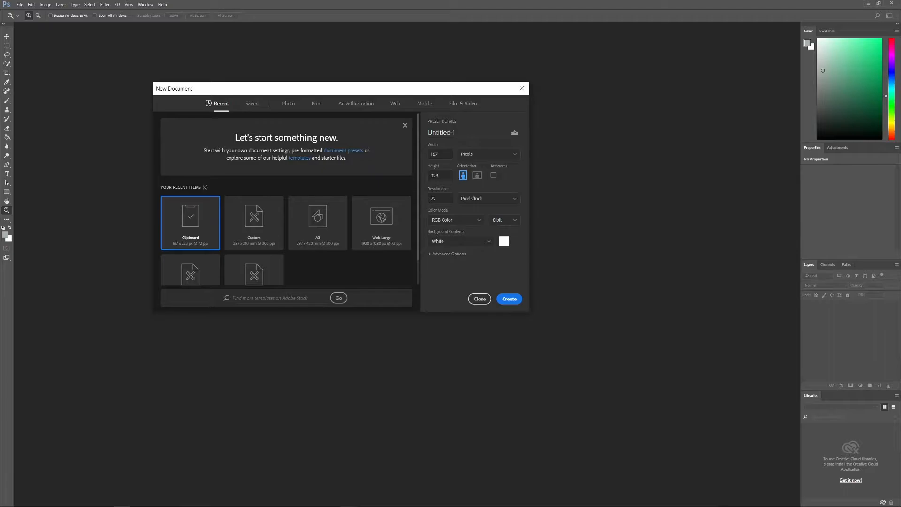
{"action": "double_click", "coordinate": [440, 154]}
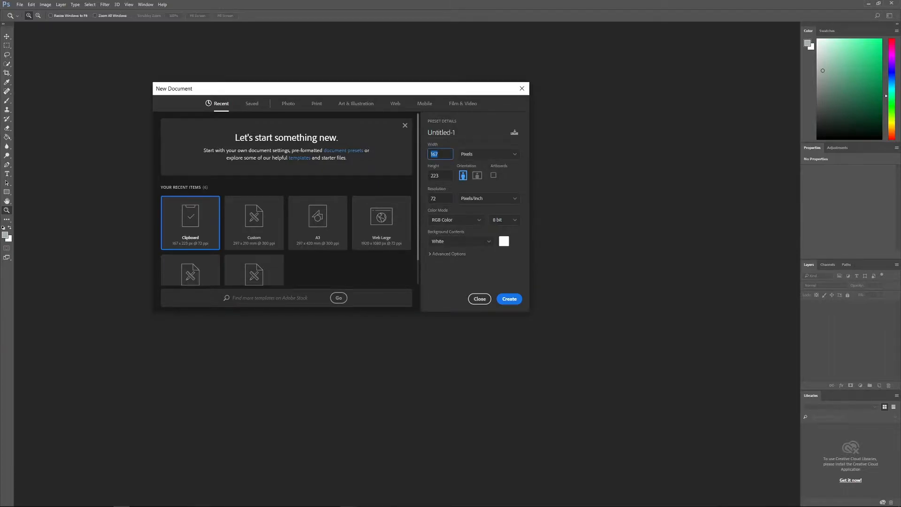
{"action": "type", "text": "1920"}
{"action": "key", "text": "Tab"}
{"action": "type", "text": "1280"}
{"action": "key", "text": "Tab"}
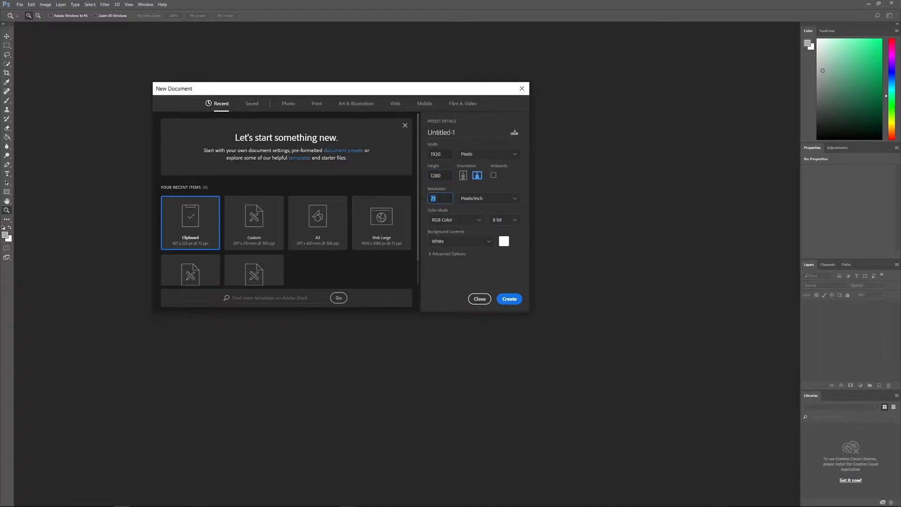
Step: Set the new document's resolution to 250 pixels/inch
{"action": "left_click", "coordinate": [436, 198]}
{"action": "left_click", "coordinate": [488, 198]}
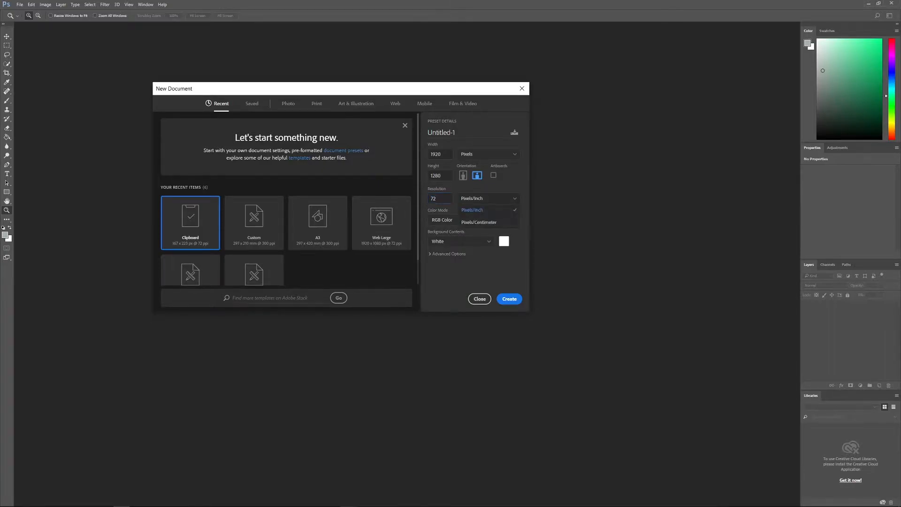
{"action": "key", "text": "Escape"}
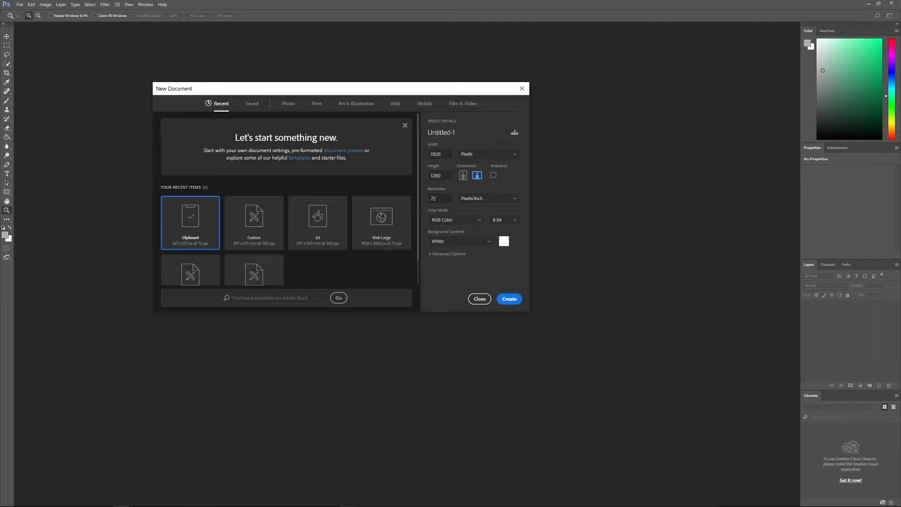
{"action": "left_click", "coordinate": [441, 198]}
{"action": "type", "text": "250"}
{"action": "left_click", "coordinate": [440, 175]}
{"action": "left_click", "coordinate": [440, 175]}
Step: Choose RGB Color as the colour mode, review the advanced options and create the document
{"action": "left_click", "coordinate": [456, 220]}
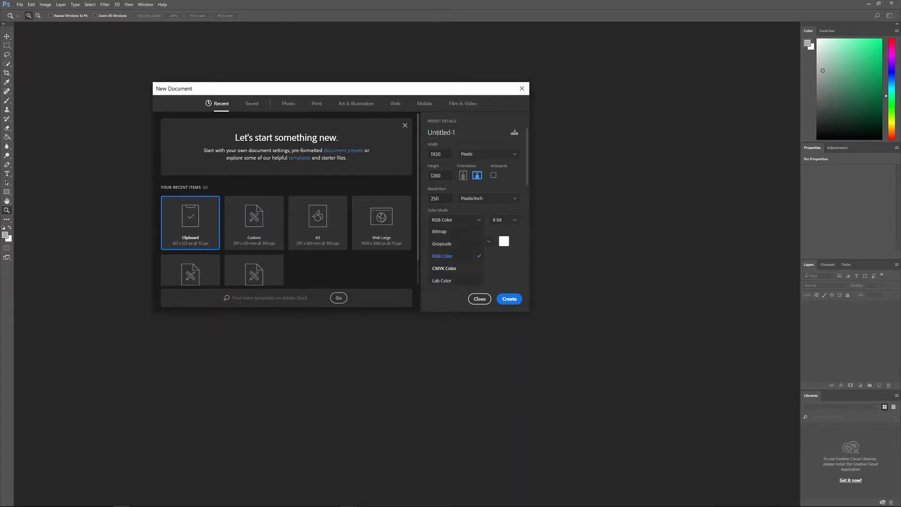
{"action": "left_click", "coordinate": [443, 255]}
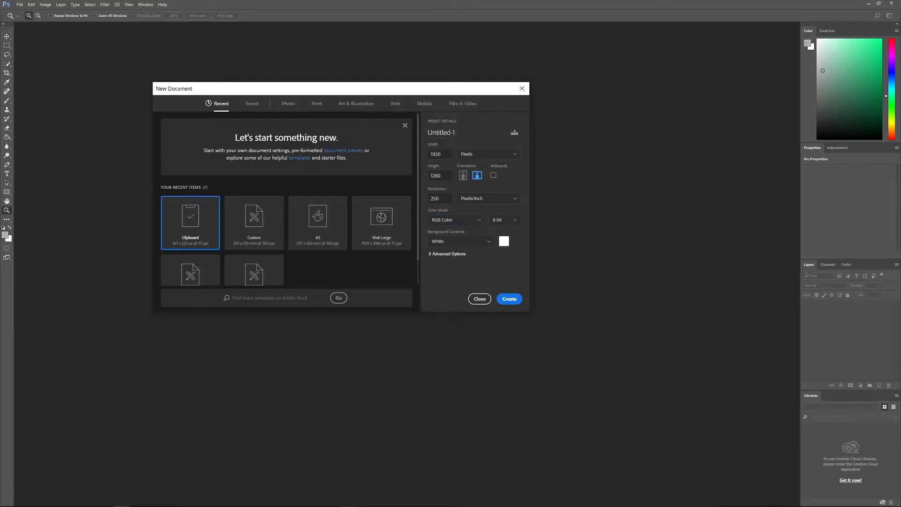
{"action": "left_click", "coordinate": [449, 254]}
{"action": "scroll", "coordinate": [474, 202], "scroll_direction": "up", "scroll_amount": 2}
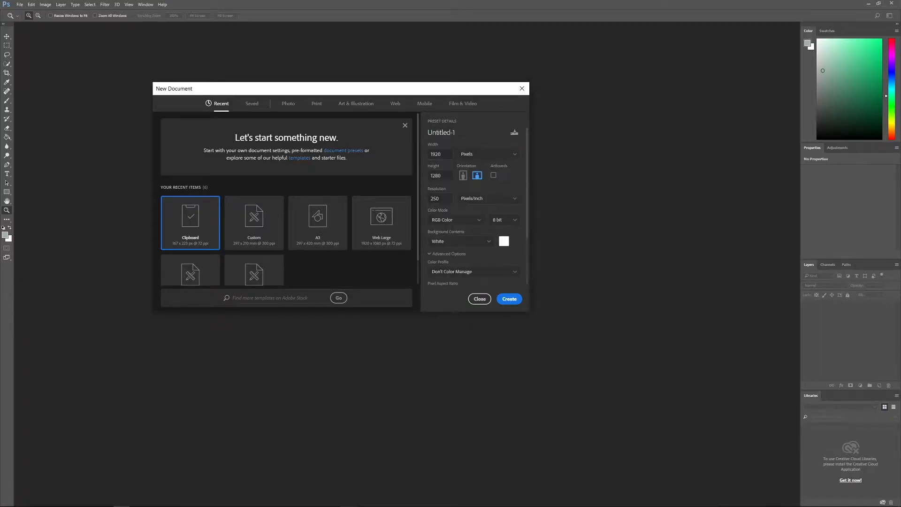
{"action": "scroll", "coordinate": [473, 202], "scroll_direction": "down", "scroll_amount": 2}
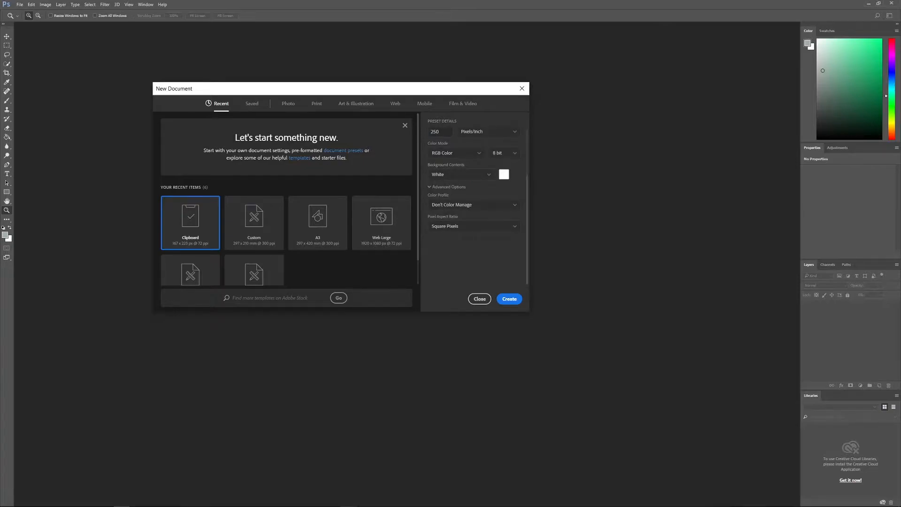
{"action": "left_click", "coordinate": [509, 299]}
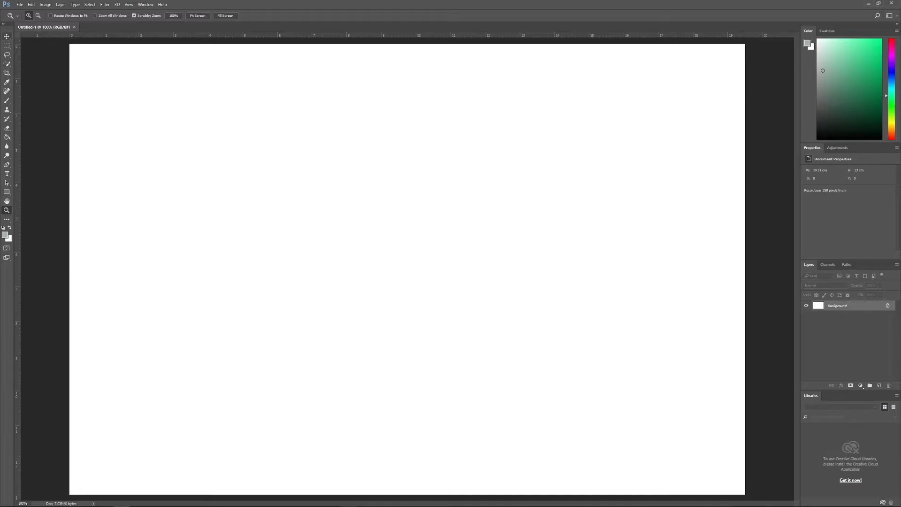
Step: Examine the tool variants grouped under the Move, Marquee, Lasso, Quick Selection, Crop and Eyedropper tools, finishing on the Move tool
{"action": "left_click", "coordinate": [7, 36]}
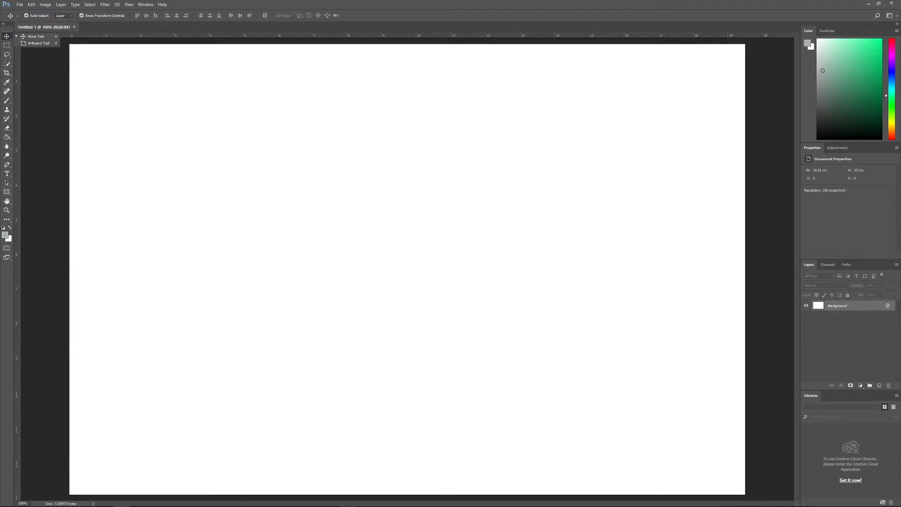
{"action": "left_click", "coordinate": [142, 123]}
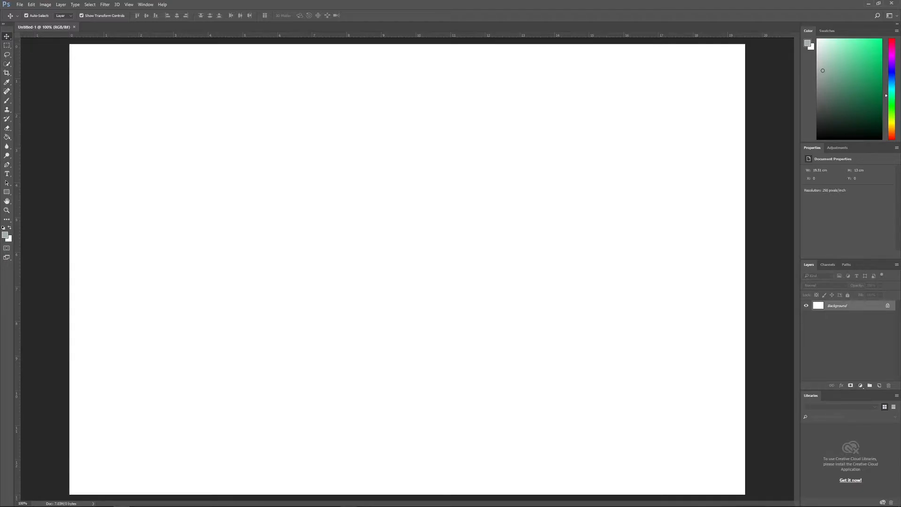
{"action": "left_click", "coordinate": [6, 45]}
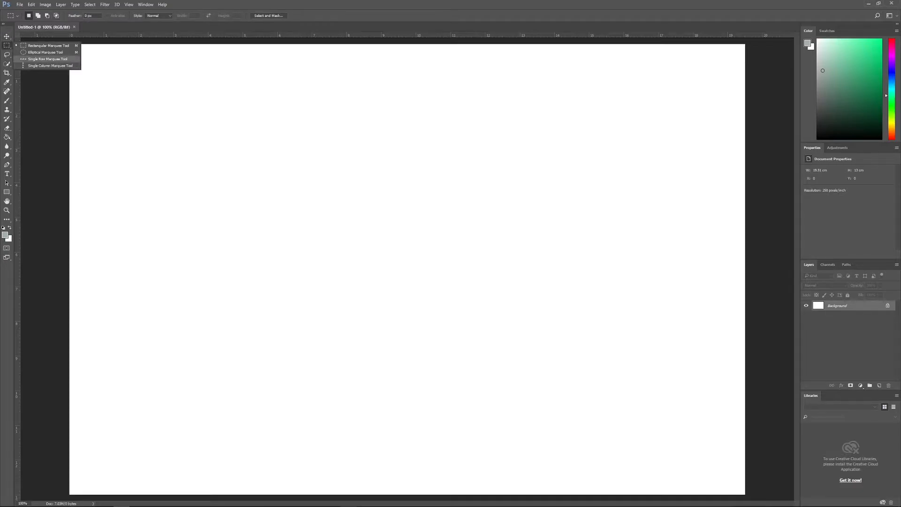
{"action": "left_click", "coordinate": [7, 54]}
{"action": "left_click", "coordinate": [6, 63]}
{"action": "left_click", "coordinate": [7, 73]}
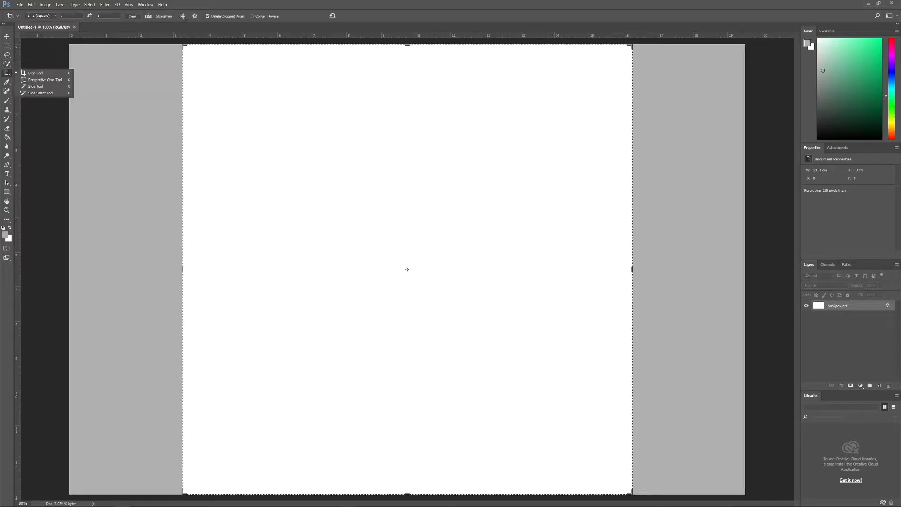
{"action": "left_click", "coordinate": [6, 82]}
{"action": "left_click", "coordinate": [7, 37]}
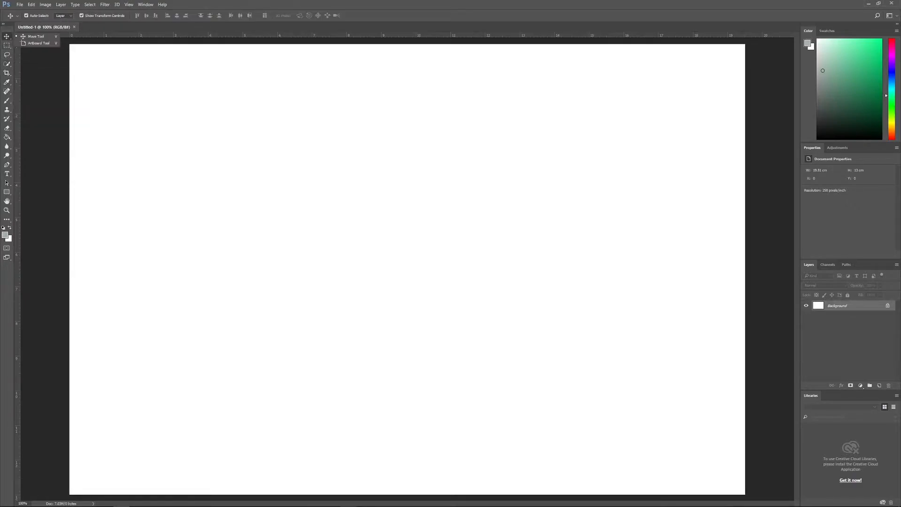
{"action": "key", "text": "Escape"}
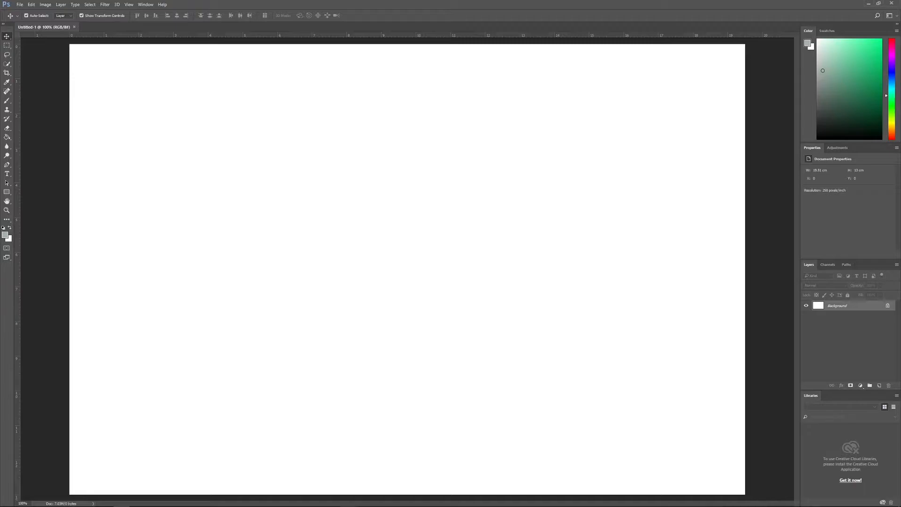
Step: Toggle the rulers off and on, and place a horizontal guide at about 1.4 cm and a vertical guide at about 4.6 cm
{"action": "key", "text": "ctrl"}
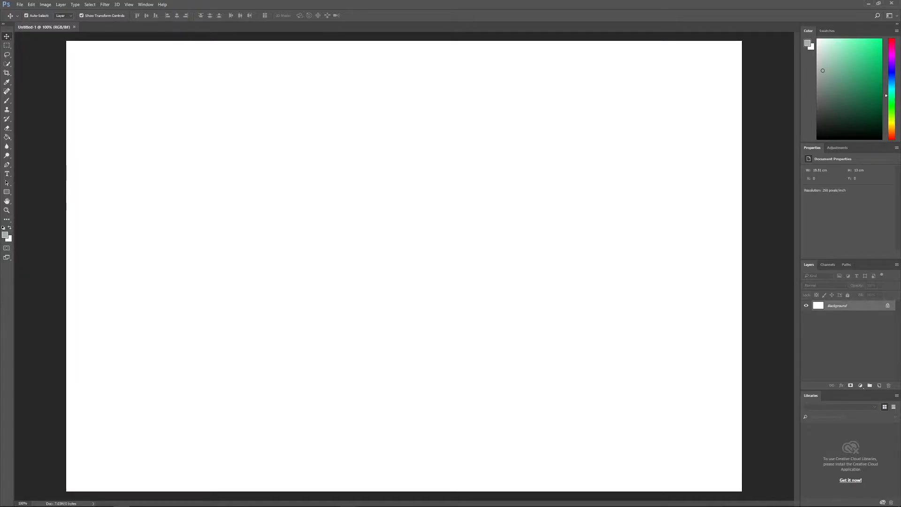
{"action": "key", "text": "ctrl"}
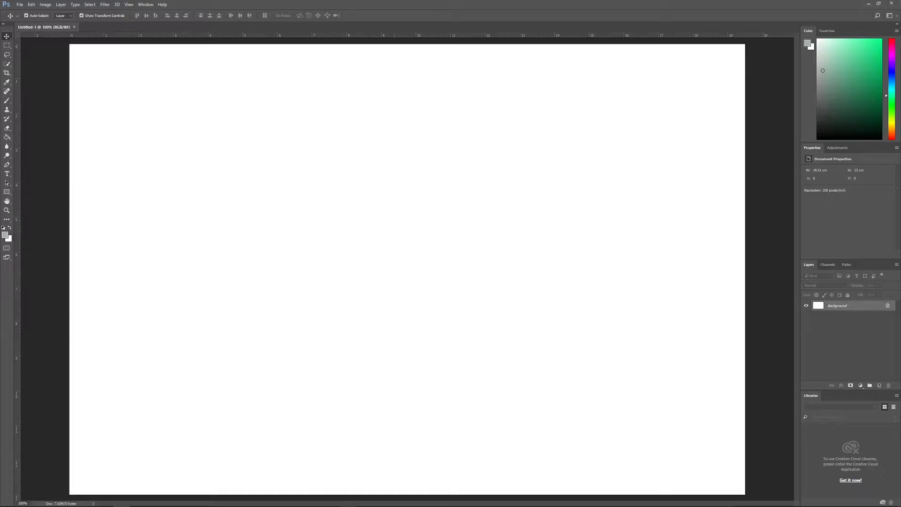
{"action": "left_click_drag", "start_coordinate": [400, 35], "coordinate": [400, 93]}
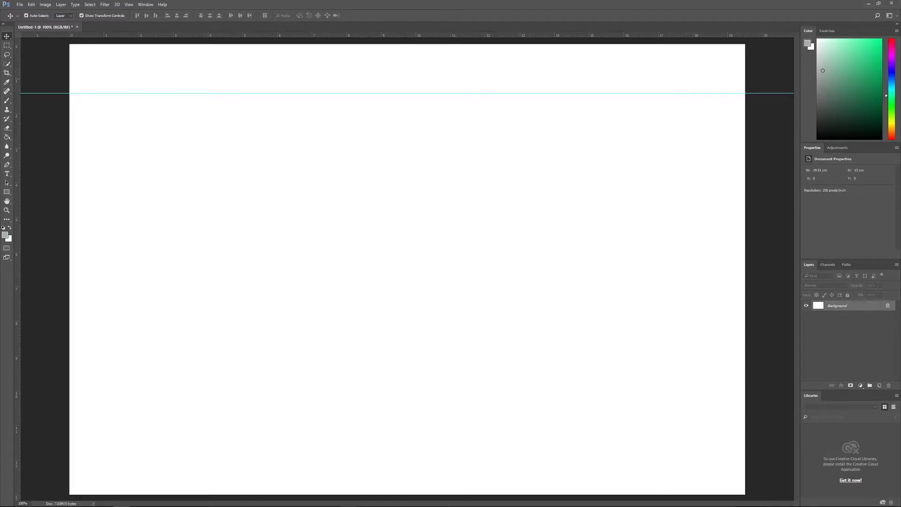
{"action": "left_click_drag", "start_coordinate": [17, 66], "coordinate": [229, 77]}
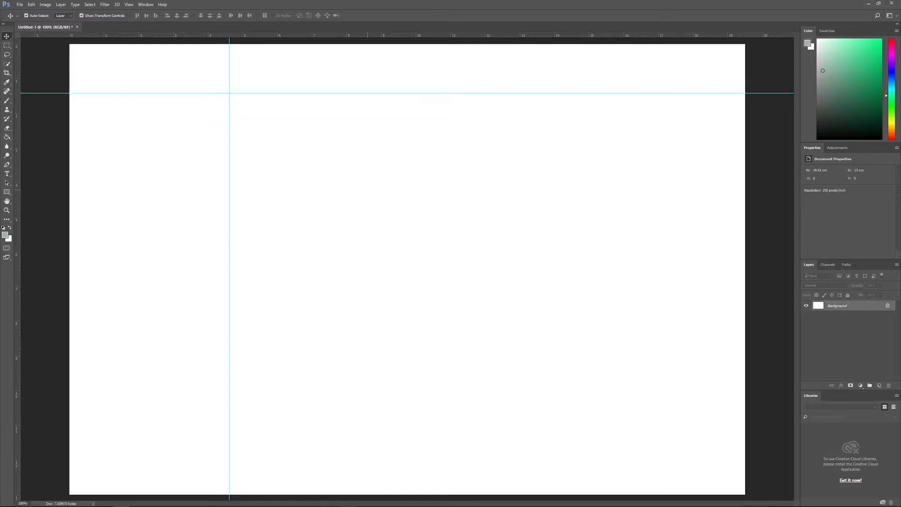
Step: Undo the placement of both the vertical and the horizontal guide
{"action": "key", "text": "ctrl+z"}
{"action": "key", "text": "ctrl+z"}
{"action": "key", "text": "ctrl+z"}
{"action": "key", "text": "ctrl+z"}
{"action": "key", "text": "ctrl+z"}
{"action": "key", "text": "ctrl+z"}
{"action": "key", "text": "ctrl+z"}
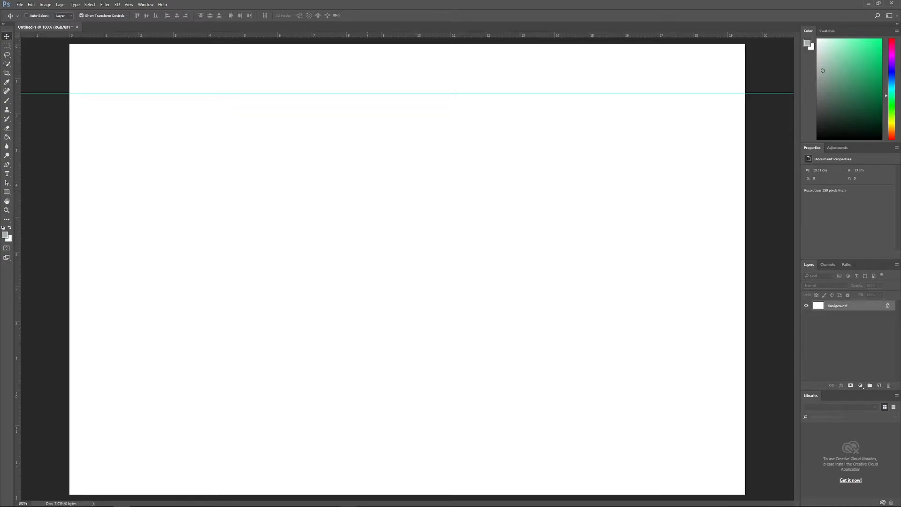
{"action": "key", "text": "ctrl+z"}
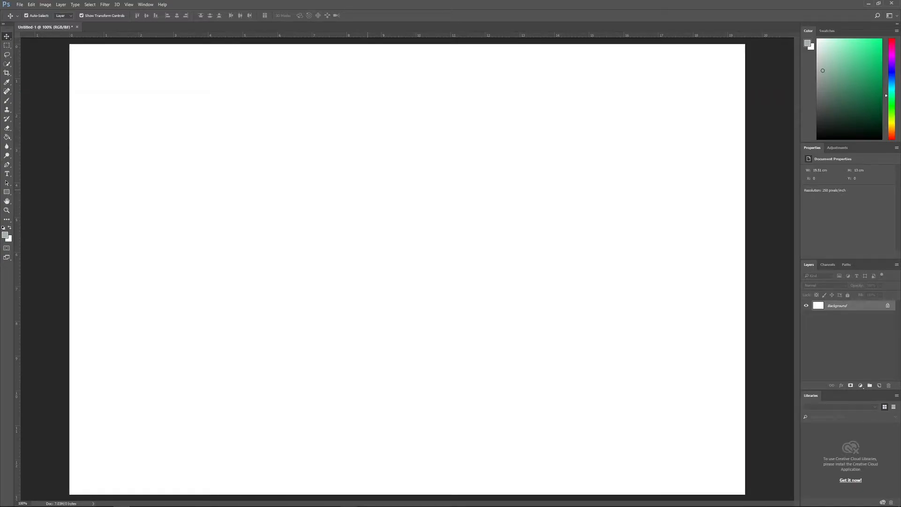
Step: Make a rectangular marquee selection about 4.5 cm square in the canvas's upper left area and fill it with the foreground colour
{"action": "left_click", "coordinate": [6, 45]}
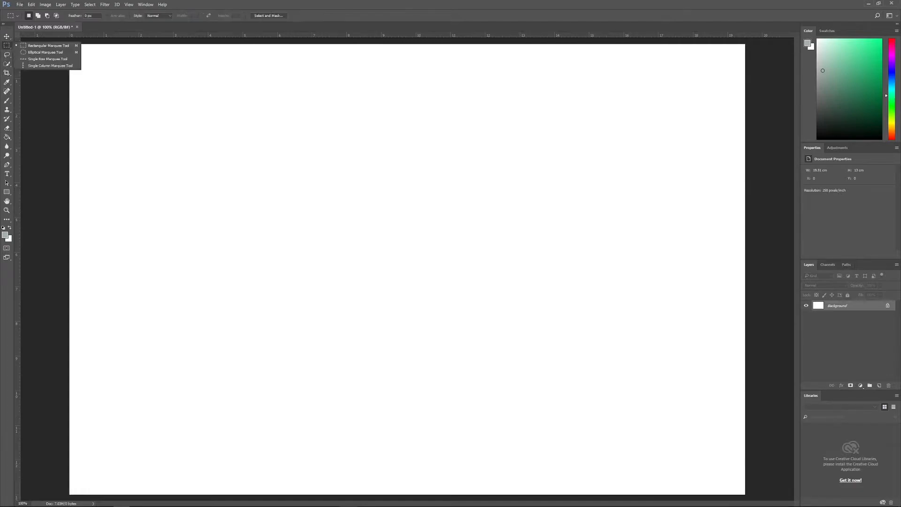
{"action": "left_click_drag", "start_coordinate": [157, 101], "coordinate": [314, 257]}
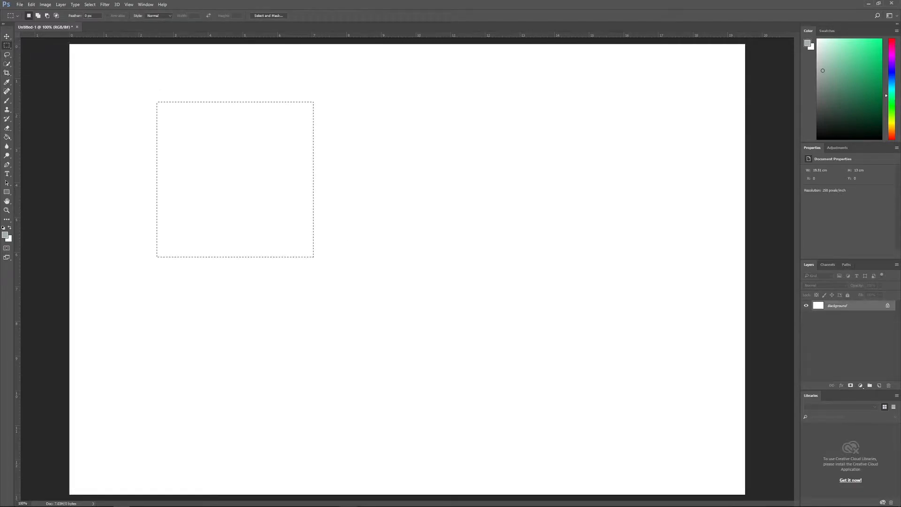
{"action": "left_click", "coordinate": [6, 137]}
{"action": "key", "text": "alt+BackSpace"}
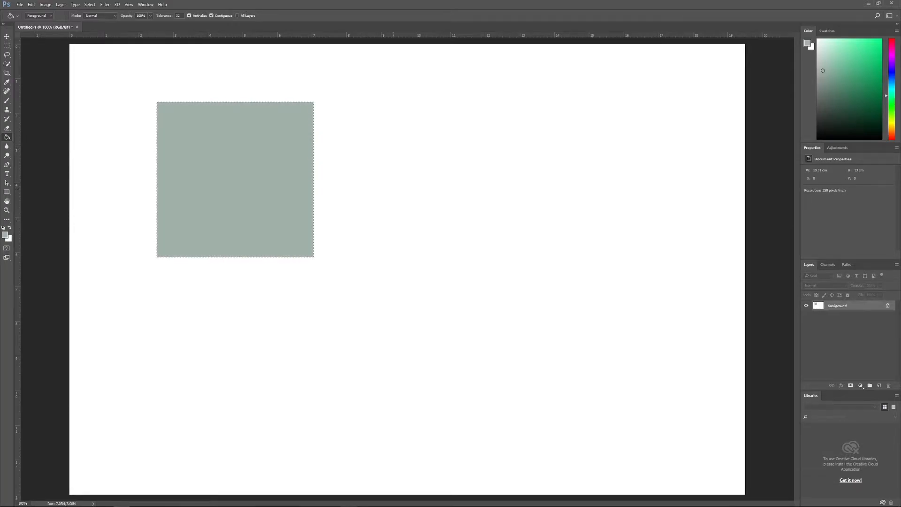
Step: Undo the fill inside the square selection and deselect it
{"action": "key", "text": "ctrl+z"}
{"action": "key", "text": "ctrl+z"}
{"action": "key", "text": "ctrl+z"}
{"action": "key", "text": "ctrl+z"}
{"action": "key", "text": "ctrl+z"}
{"action": "key", "text": "ctrl+z"}
{"action": "key", "text": "ctrl+z"}
{"action": "key", "text": "ctrl+z"}
{"action": "key", "text": "ctrl+z"}
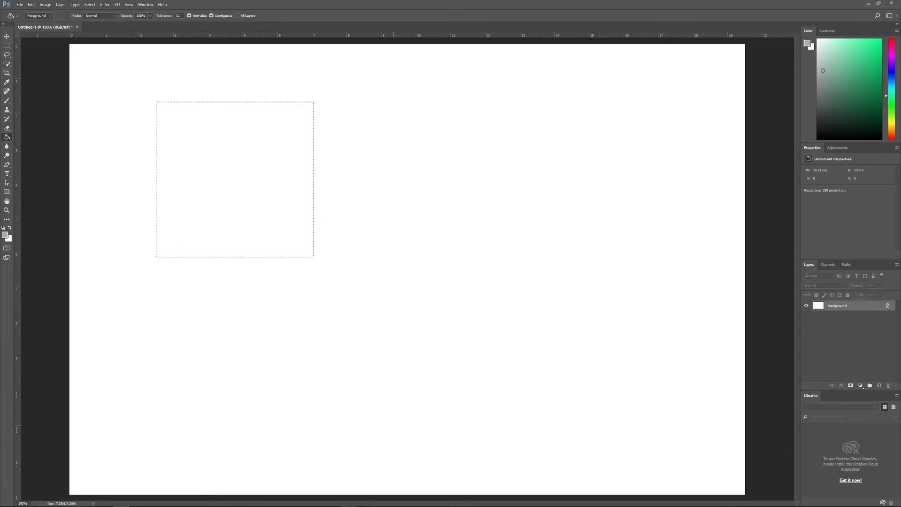
{"action": "key", "text": "ctrl+d"}
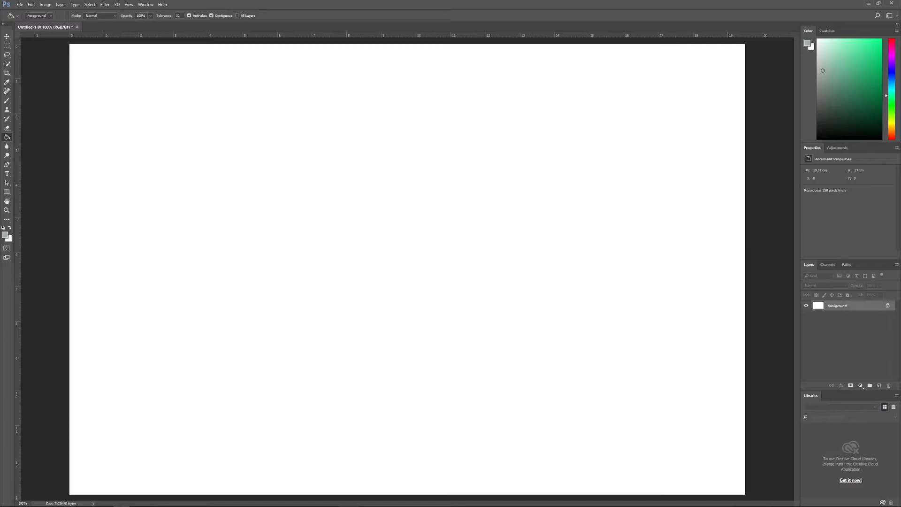
Step: Switch to the Graphic and Web workspace and return to the Essentials workspace
{"action": "left_click", "coordinate": [890, 15]}
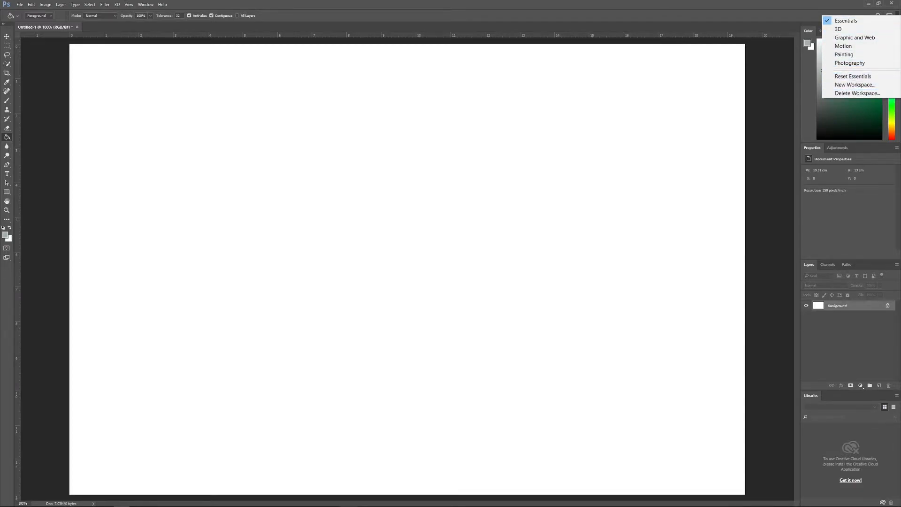
{"action": "left_click", "coordinate": [854, 38]}
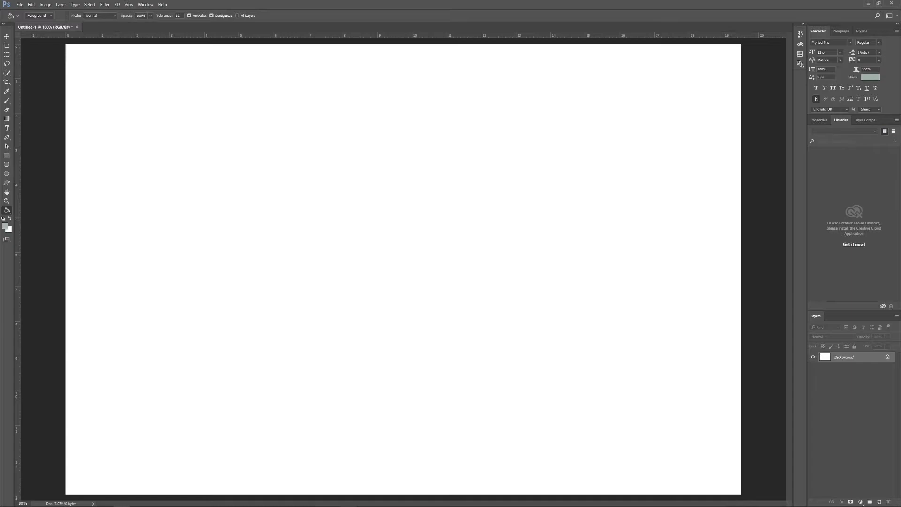
{"action": "left_click", "coordinate": [890, 15]}
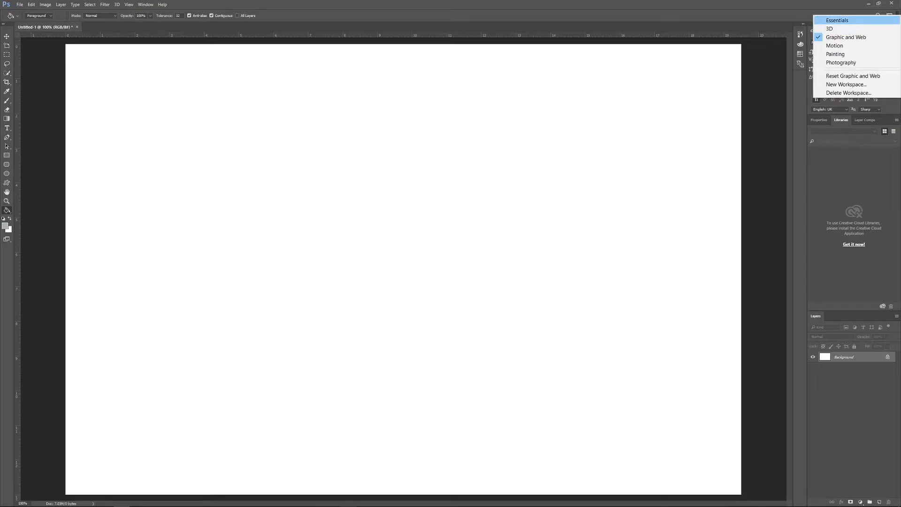
{"action": "left_click", "coordinate": [837, 20]}
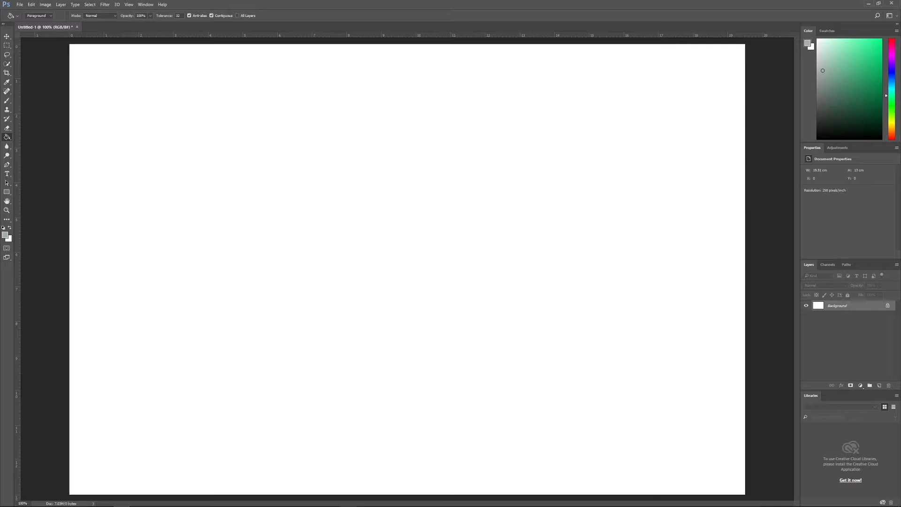
Step: Draw a rectangle shape about 404 by 396 px in the canvas's upper left area with the Rectangle tool
{"action": "left_click", "coordinate": [7, 45]}
{"action": "left_click", "coordinate": [7, 192]}
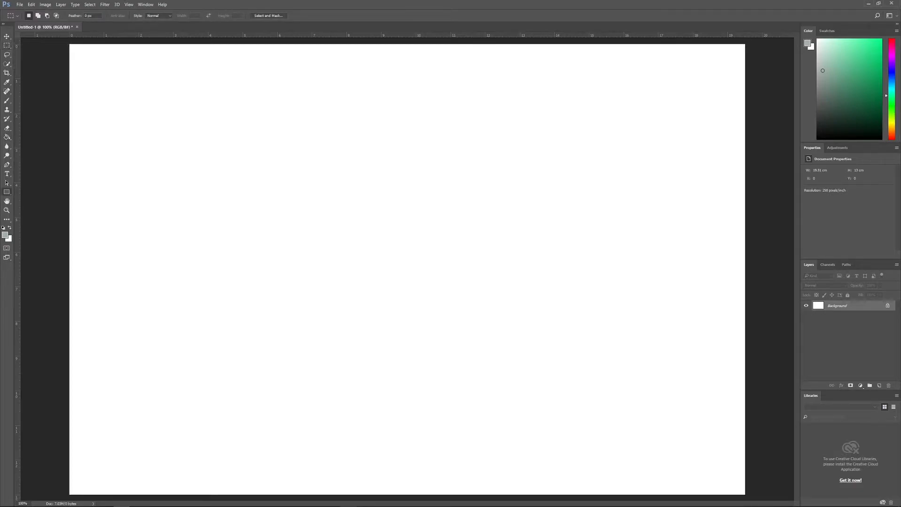
{"action": "left_click_drag", "start_coordinate": [134, 89], "coordinate": [276, 227]}
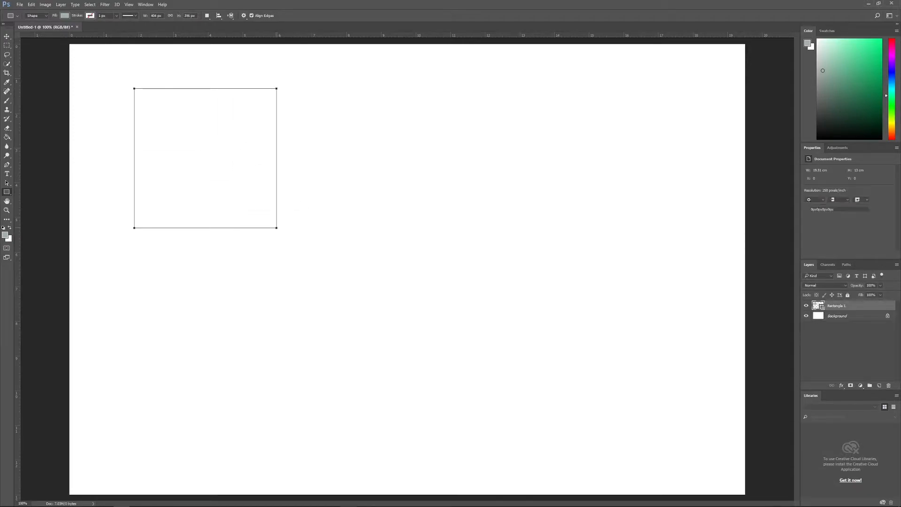
Step: Draw a second rectangle shape about 616 by 493 px near the canvas's centre and undo both rectangle shapes
{"action": "left_click_drag", "start_coordinate": [357, 149], "coordinate": [575, 323]}
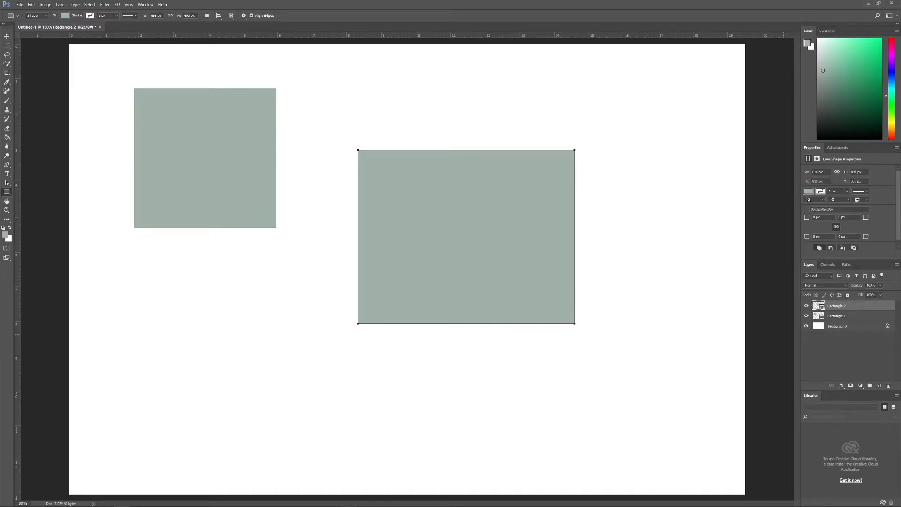
{"action": "key", "text": "ctrl+alt+z"}
{"action": "key", "text": "ctrl+alt+z"}
Step: Make a rectangular marquee selection in the canvas's upper middle area and fill it with the foreground colour
{"action": "left_click", "coordinate": [6, 45]}
{"action": "left_click", "coordinate": [42, 45]}
{"action": "left_click_drag", "start_coordinate": [219, 107], "coordinate": [487, 254]}
{"action": "key", "text": "b"}
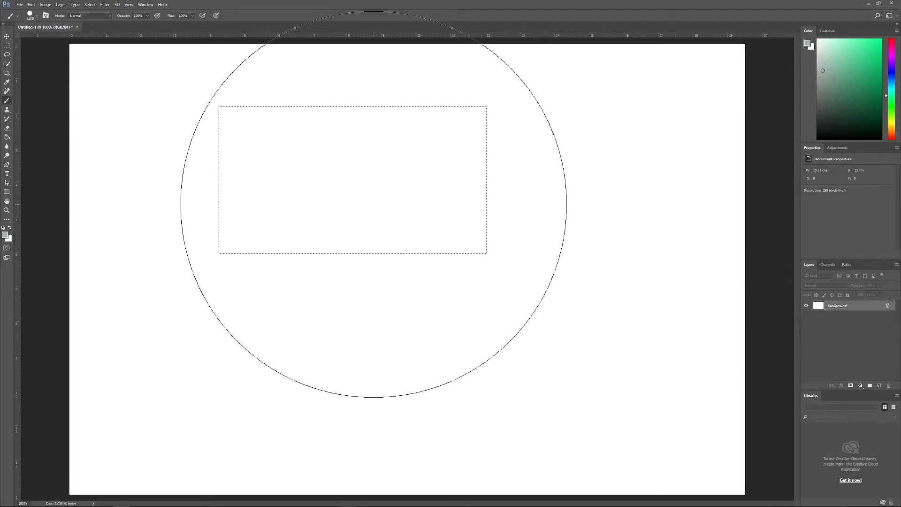
{"action": "key", "text": "g"}
{"action": "left_click", "coordinate": [374, 204]}
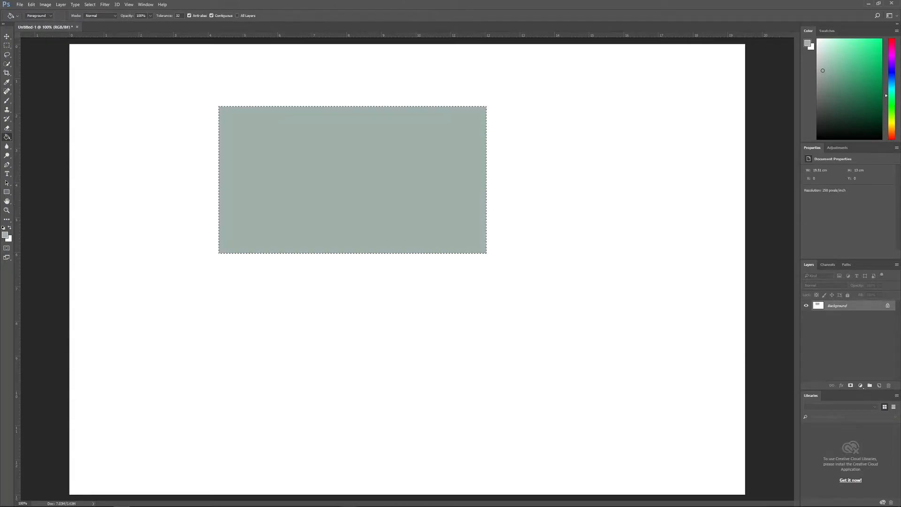
Step: Select a second rectangular area below the first rectangle, slightly to its right, and fill it with the foreground colour
{"action": "key", "text": "m"}
{"action": "left_click_drag", "start_coordinate": [327, 283], "coordinate": [592, 404]}
{"action": "key", "text": "g"}
{"action": "left_click", "coordinate": [460, 343]}
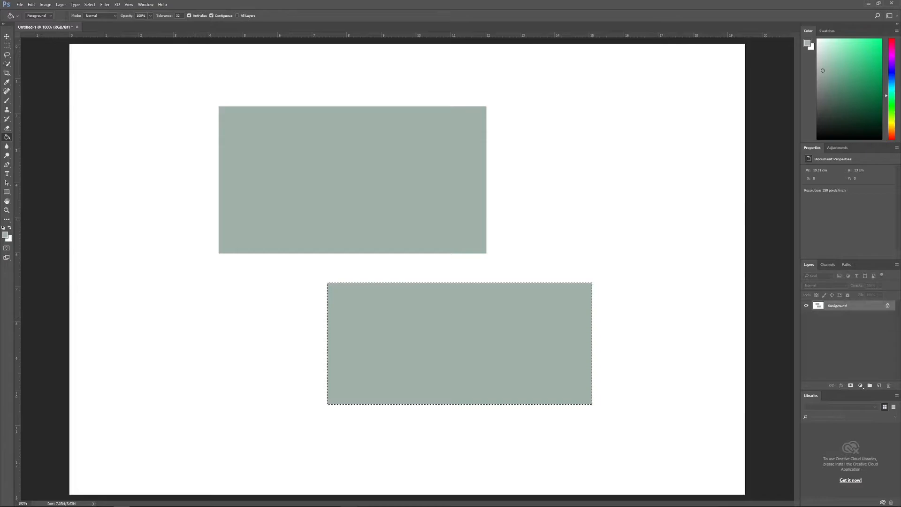
Step: Select a rectangular area about 4.38 by 2.73 cm in the canvas's lower left and fill it with the foreground colour
{"action": "key", "text": "m"}
{"action": "left_click_drag", "start_coordinate": [125, 295], "coordinate": [276, 389]}
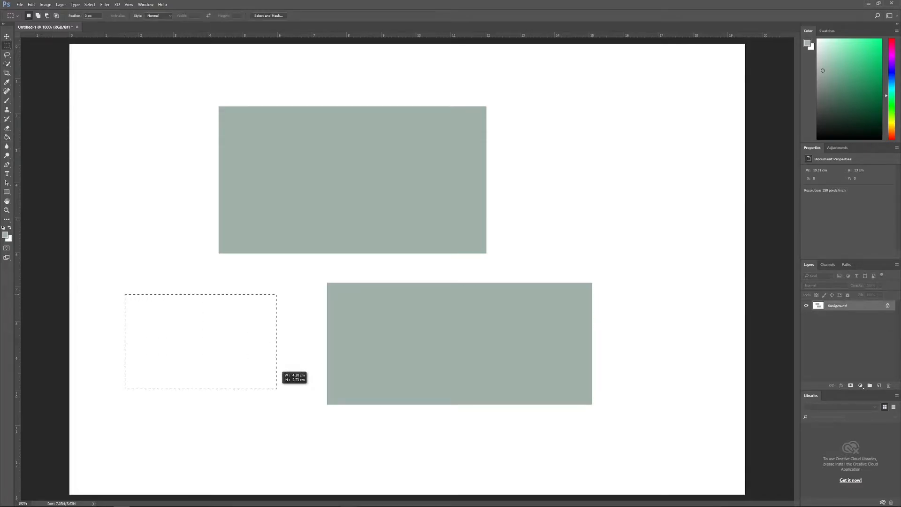
{"action": "key", "text": "g"}
{"action": "left_click", "coordinate": [201, 341]}
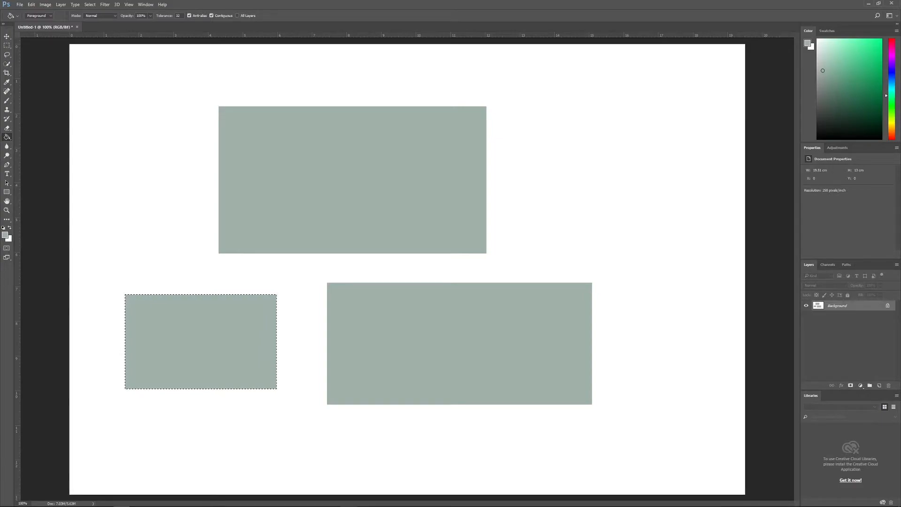
Step: Convert the Background to a normal layer and move it around the canvas with the Move tool
{"action": "key", "text": "v"}
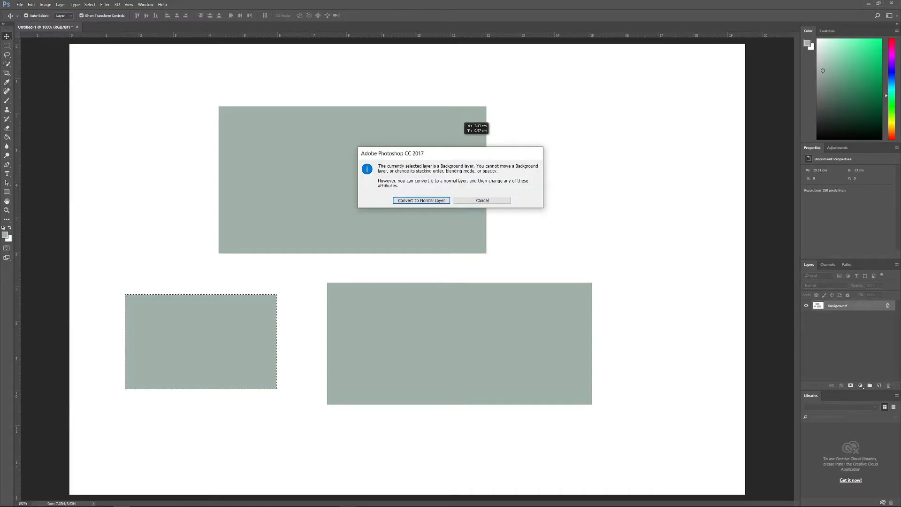
{"action": "left_click_drag", "start_coordinate": [475, 156], "coordinate": [501, 126]}
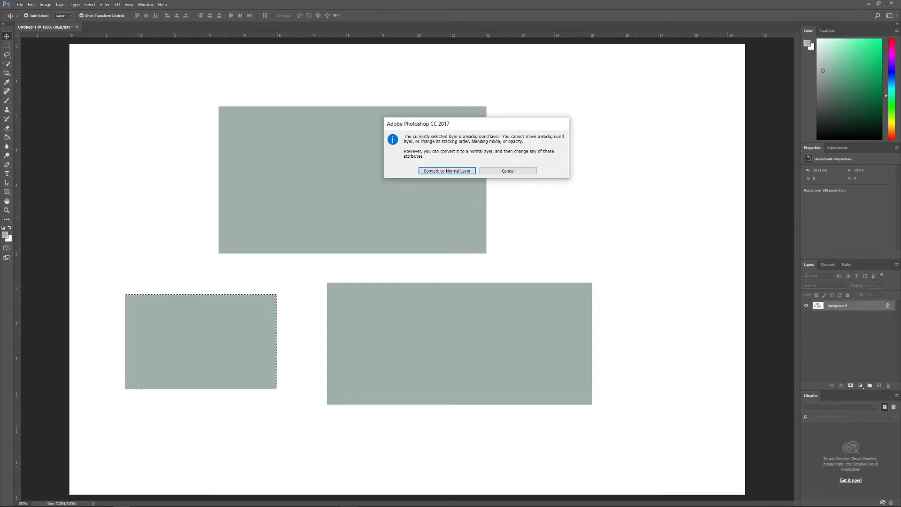
{"action": "left_click", "coordinate": [447, 171]}
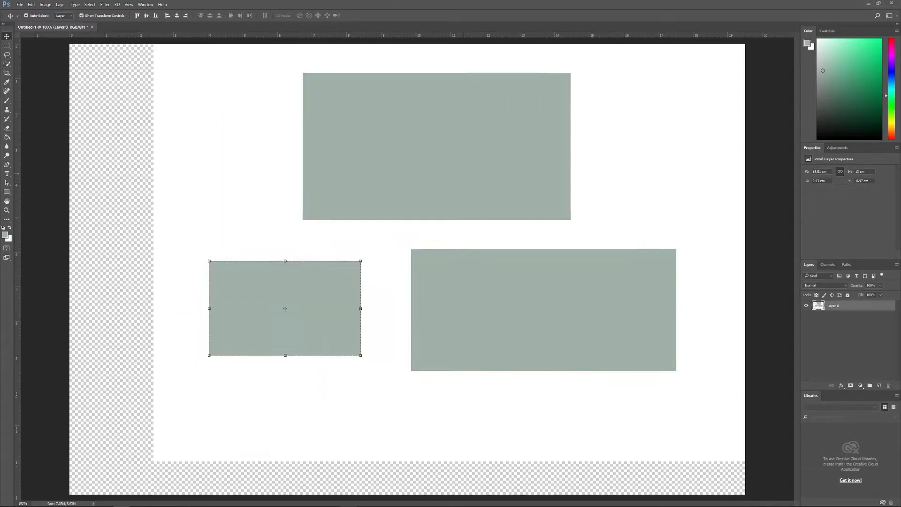
{"action": "left_click_drag", "start_coordinate": [453, 155], "coordinate": [464, 207]}
{"action": "left_click_drag", "start_coordinate": [591, 273], "coordinate": [545, 328]}
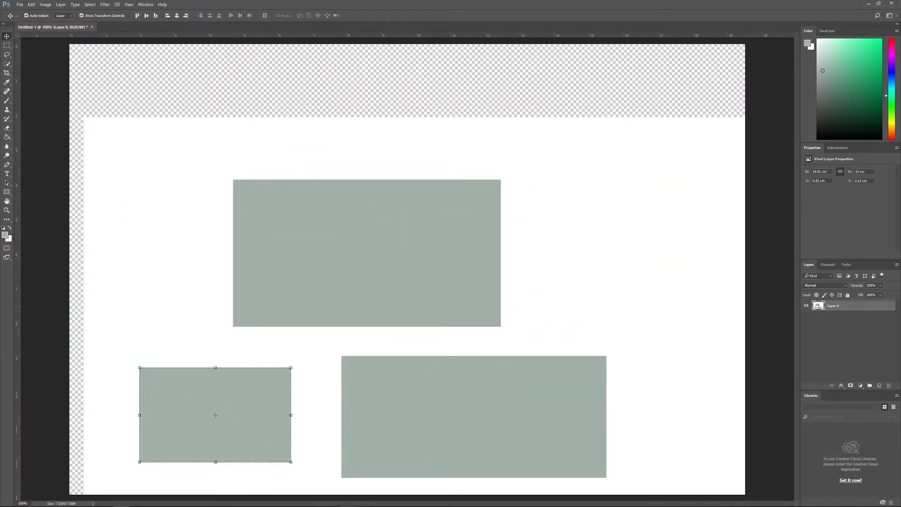
Step: Undo the layer moves, the Background conversion and all three rectangle fills
{"action": "key", "text": "ctrl+alt+z"}
{"action": "key", "text": "ctrl+alt+z"}
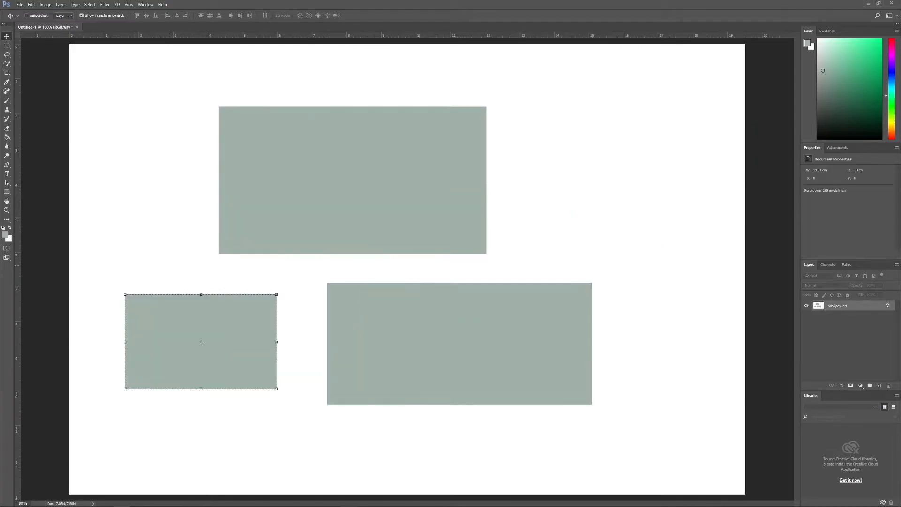
{"action": "key", "text": "BackSpace"}
{"action": "key", "text": "ctrl+alt+z"}
{"action": "key", "text": "ctrl+alt+z"}
{"action": "key", "text": "ctrl+alt+z"}
{"action": "key", "text": "ctrl+alt+z"}
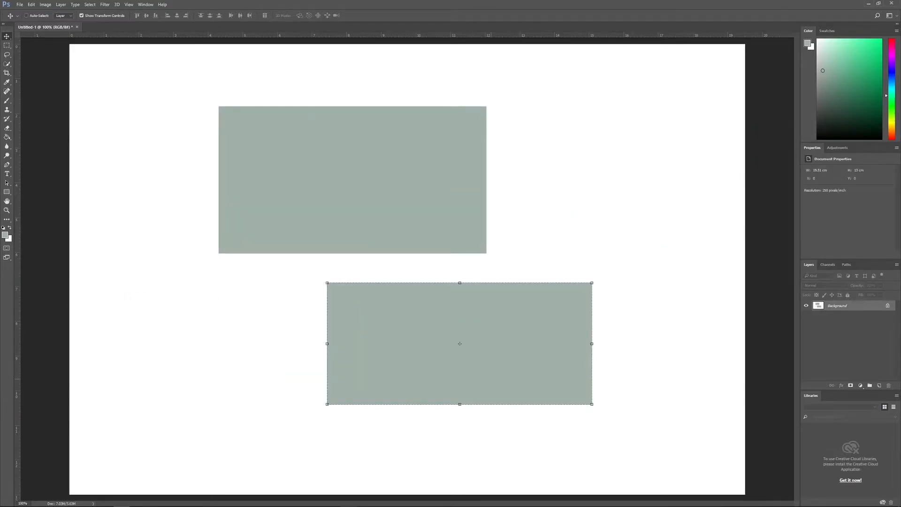
{"action": "key", "text": "ctrl+alt+z"}
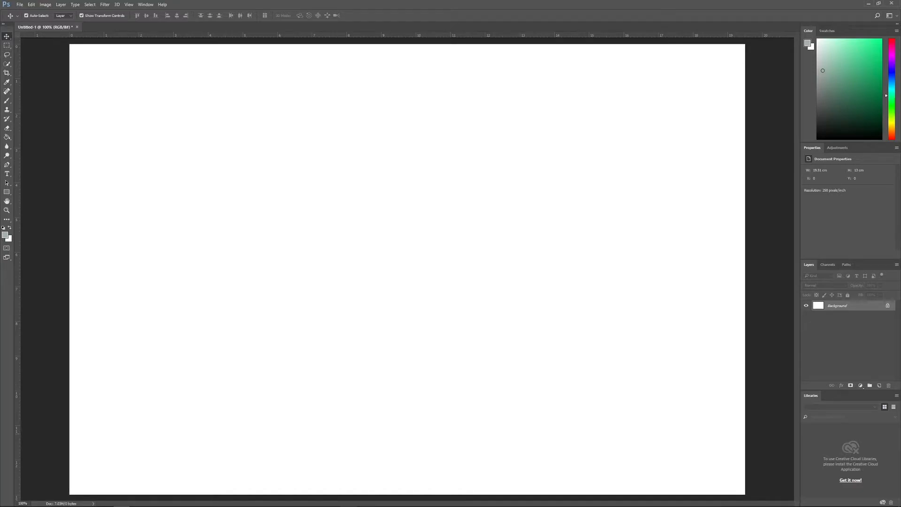
Step: Create a new layer, fill a rectangular selection about 4.07 by 1.76 cm in the upper middle with the foreground colour, and deselect it
{"action": "left_click", "coordinate": [879, 385]}
{"action": "key", "text": "m"}
{"action": "left_click_drag", "start_coordinate": [284, 107], "coordinate": [426, 166]}
{"action": "key", "text": "g"}
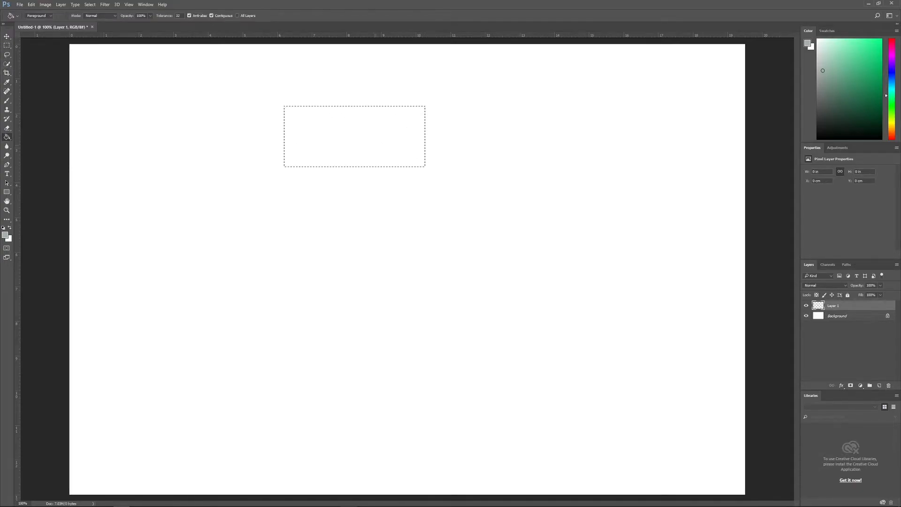
{"action": "key", "text": "alt+BackSpace"}
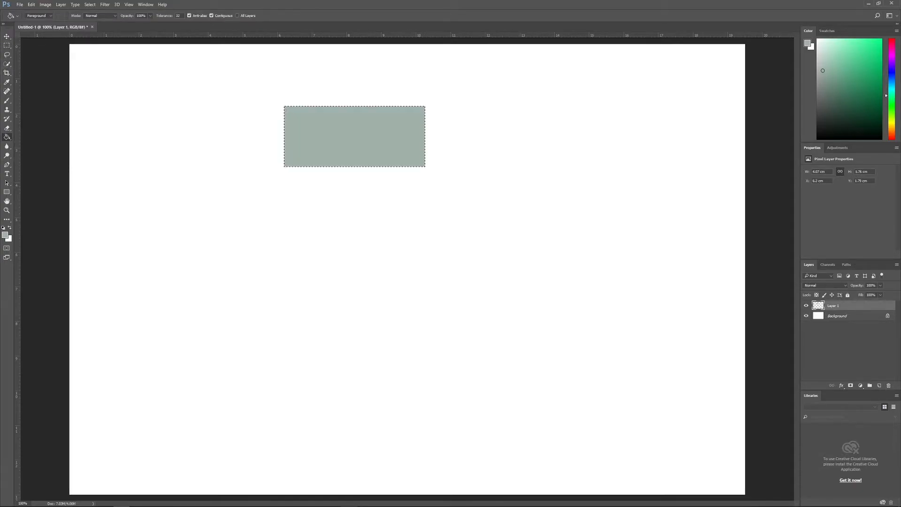
{"action": "key", "text": "v"}
{"action": "key", "text": "ctrl+d"}
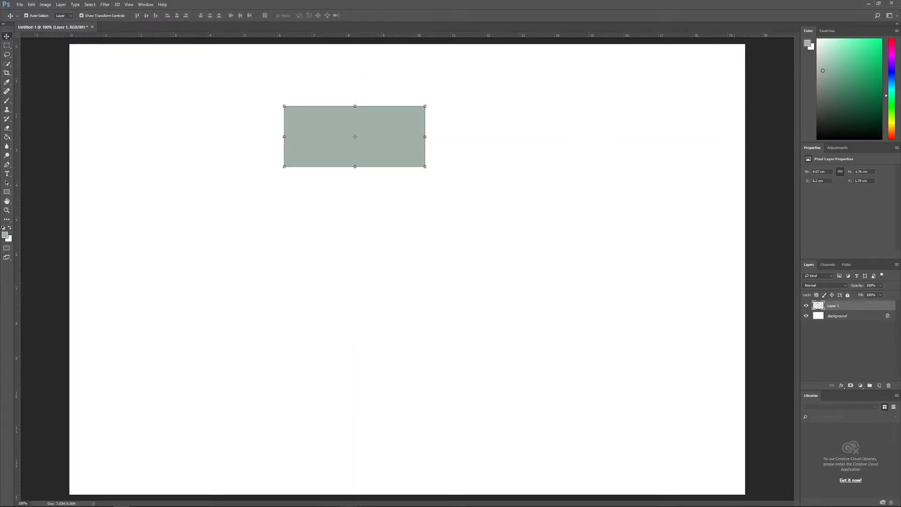
Step: Move the filled rectangle down and slightly left with the Move tool
{"action": "left_click", "coordinate": [458, 137]}
{"action": "left_click", "coordinate": [378, 143]}
{"action": "left_click_drag", "start_coordinate": [377, 144], "coordinate": [339, 220]}
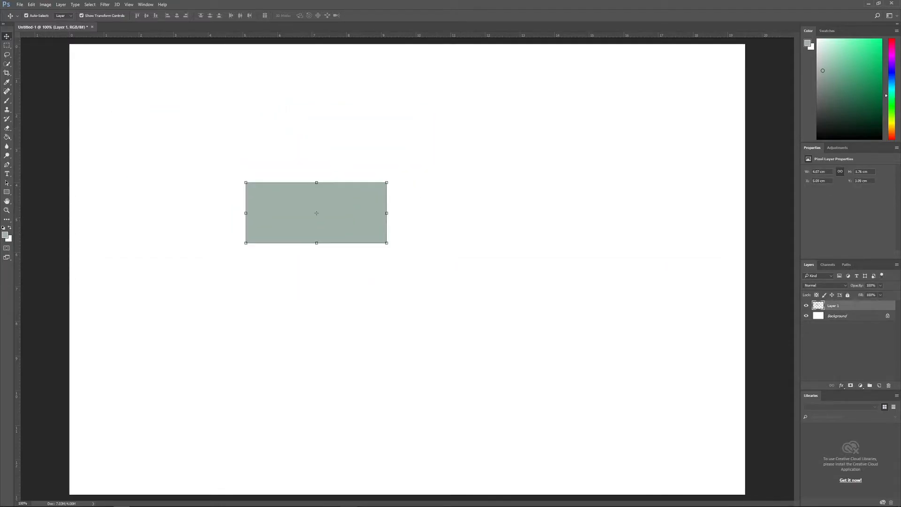
{"action": "left_click", "coordinate": [374, 282]}
{"action": "left_click", "coordinate": [316, 213]}
Step: Add a second filled rectangle in the canvas's upper right area on the same layer and move both rectangles together up and left
{"action": "left_click", "coordinate": [6, 46]}
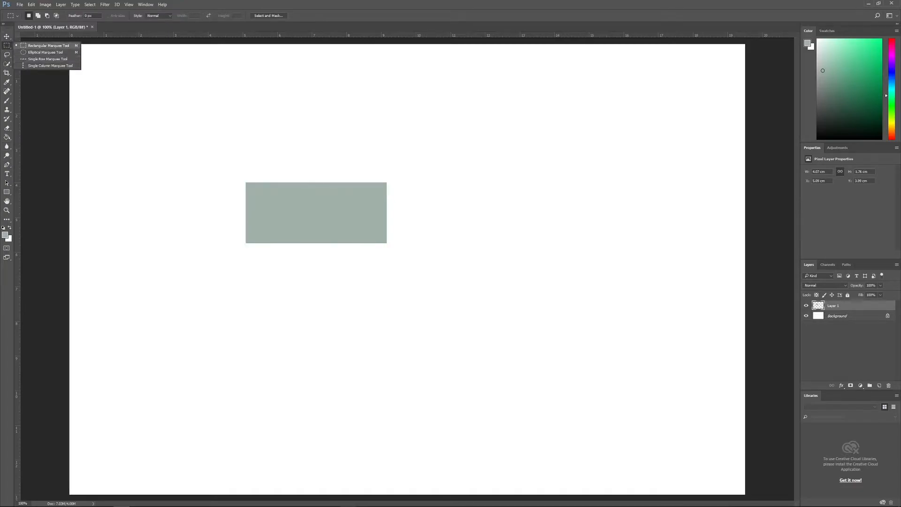
{"action": "left_click_drag", "start_coordinate": [583, 151], "coordinate": [677, 262]}
{"action": "key", "text": "g"}
{"action": "left_click", "coordinate": [630, 207]}
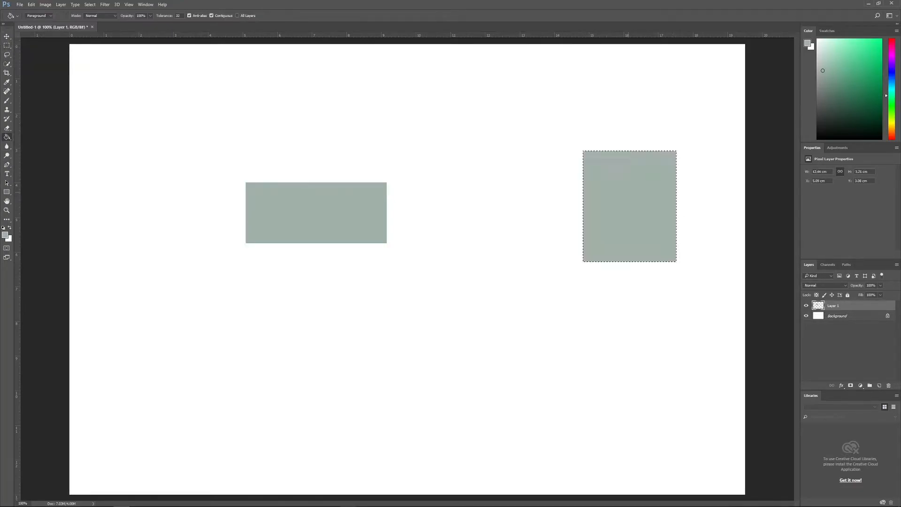
{"action": "left_click", "coordinate": [7, 36]}
{"action": "key", "text": "ctrl+d"}
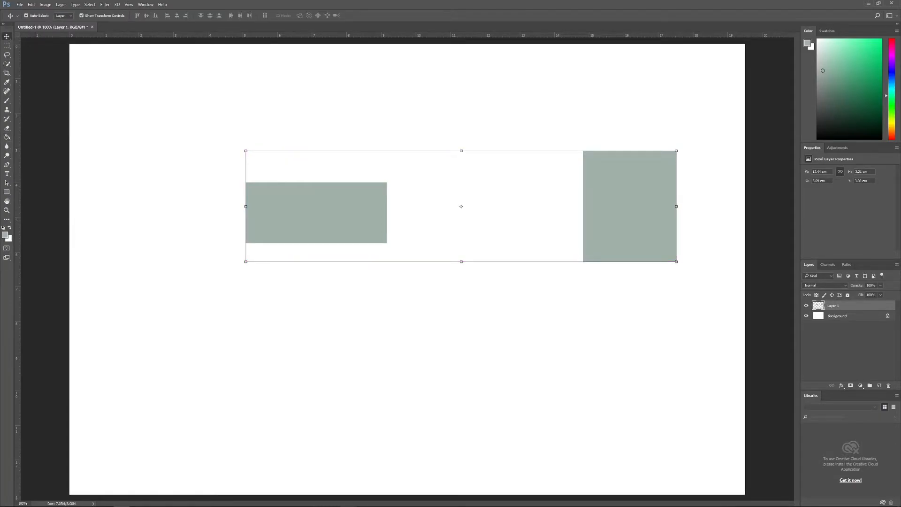
{"action": "left_click_drag", "start_coordinate": [638, 208], "coordinate": [547, 164]}
{"action": "left_click_drag", "start_coordinate": [242, 157], "coordinate": [262, 188]}
Step: Enclose the left rectangle in an elliptical marquee selection and move only that rectangle down and right
{"action": "right_click", "coordinate": [6, 45]}
{"action": "left_click", "coordinate": [38, 45]}
{"action": "mouse_move", "coordinate": [104, 126]}
{"action": "left_mouse_down"}
{"action": "mouse_move", "coordinate": [306, 244]}
{"action": "mouse_move", "coordinate": [422, 364]}
{"action": "left_mouse_up"}
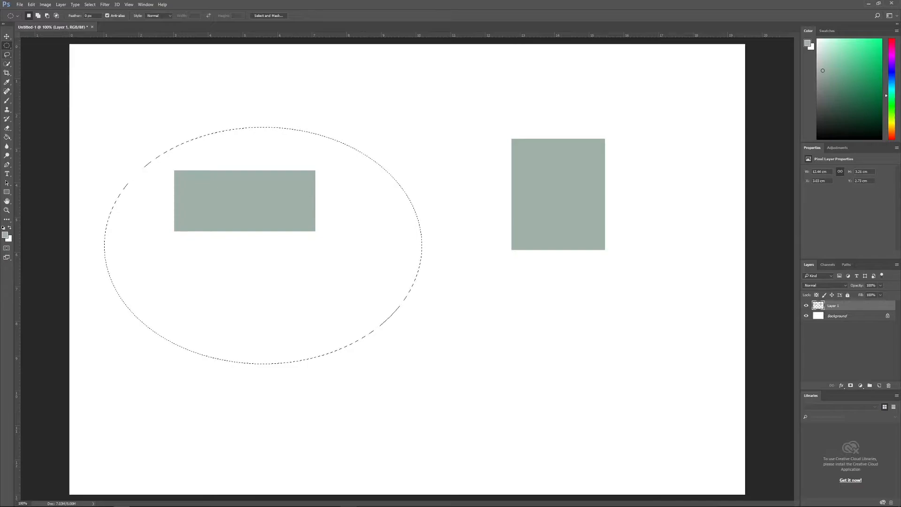
{"action": "key", "text": "v"}
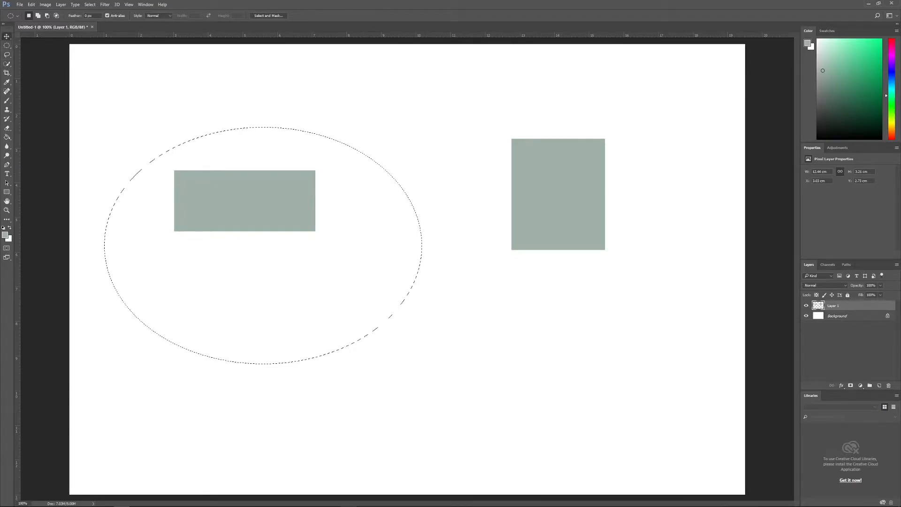
{"action": "left_click_drag", "start_coordinate": [226, 179], "coordinate": [354, 323]}
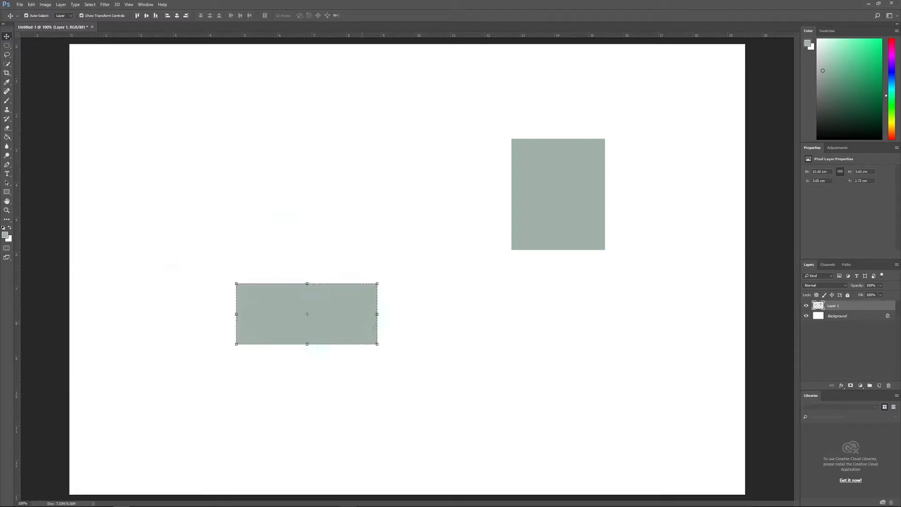
Step: Undo the rectangle moves, the elliptical selection and the second rectangle's fill on Layer 1
{"action": "key", "text": "ctrl+alt+z"}
{"action": "key", "text": "ctrl+alt+z"}
{"action": "key", "text": "ctrl+alt+z"}
{"action": "key", "text": "ctrl+alt+z"}
{"action": "key", "text": "ctrl+alt+z"}
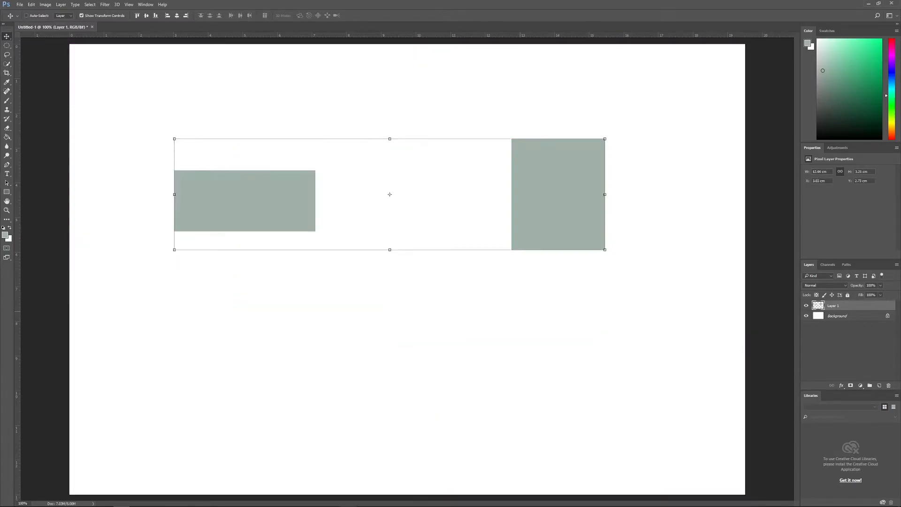
{"action": "key", "text": "ctrl+alt+z"}
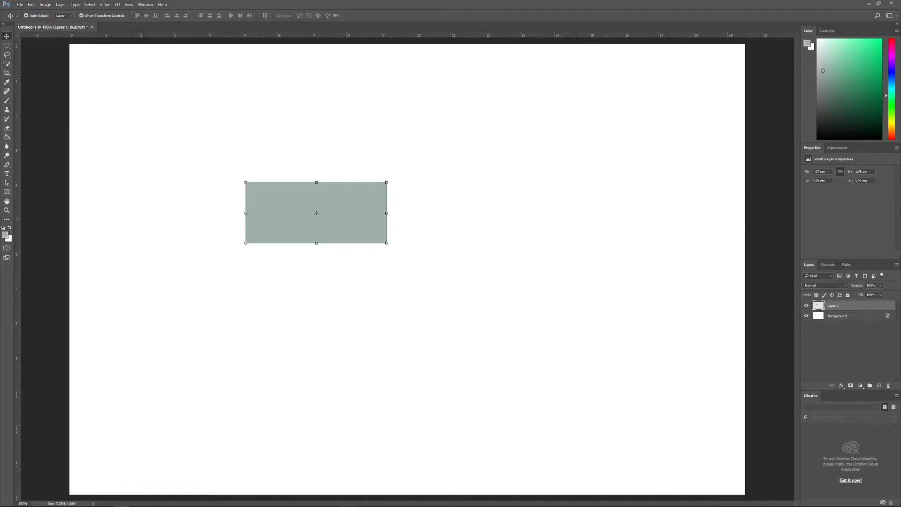
{"action": "key", "text": "ctrl+g"}
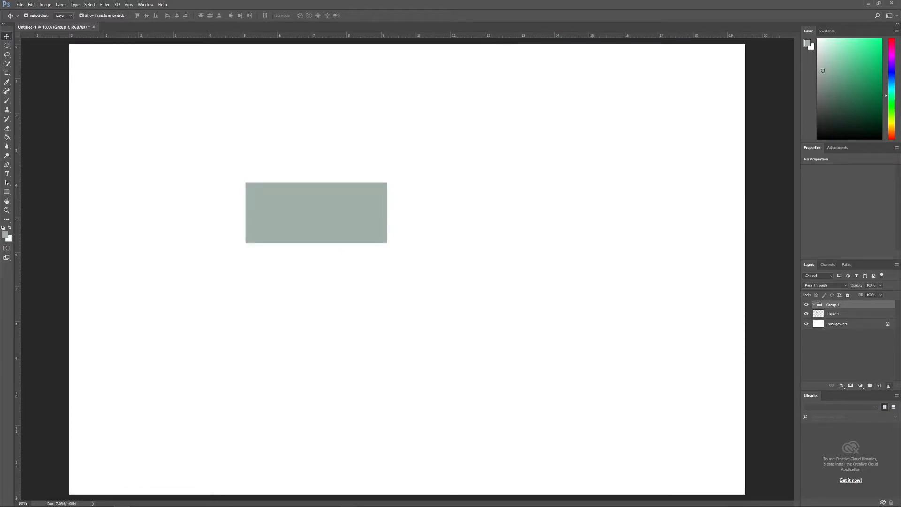
{"action": "key", "text": "ctrl+z"}
Step: Create another layer, fill an elliptical selection about 4.11 by 4.3 cm in the upper right with the foreground colour, and deselect it
{"action": "left_click", "coordinate": [880, 386]}
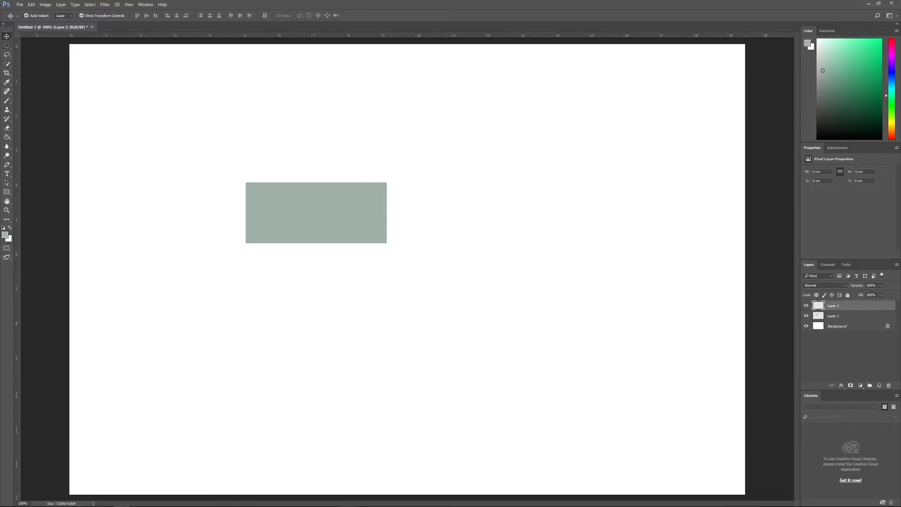
{"action": "left_click", "coordinate": [7, 45]}
{"action": "left_click_drag", "start_coordinate": [485, 108], "coordinate": [629, 256]}
{"action": "key", "text": "Caps_Lock"}
{"action": "key", "text": "Caps_Lock"}
{"action": "key", "text": "g"}
{"action": "left_click", "coordinate": [574, 159]}
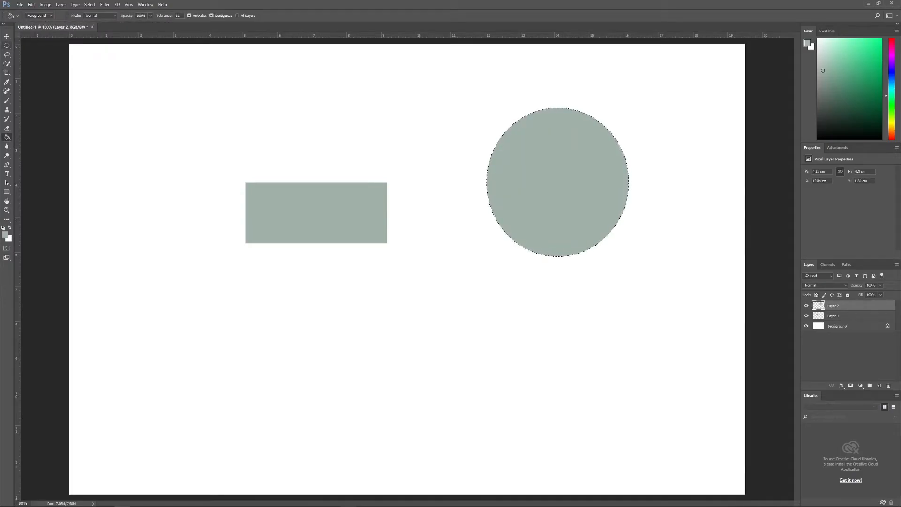
{"action": "left_click", "coordinate": [7, 37]}
{"action": "key", "text": "ctrl+d"}
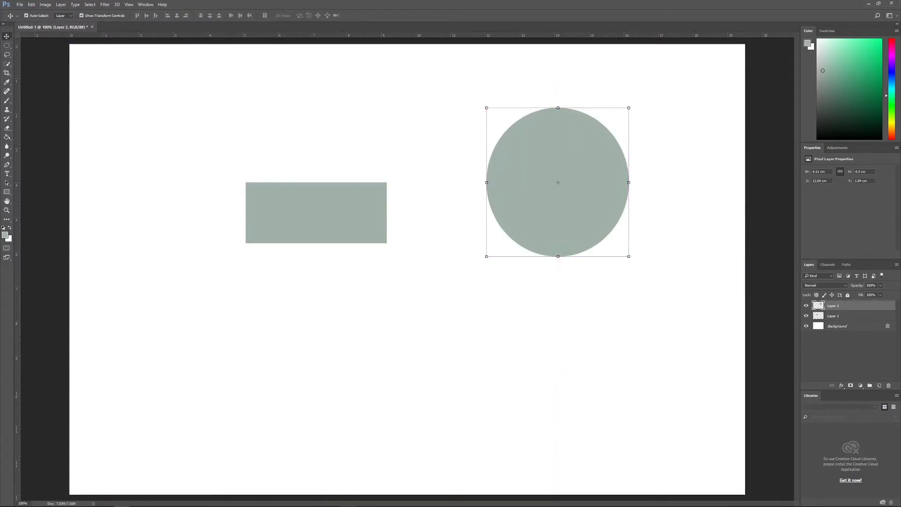
Step: Move the rectangle to the canvas's upper left area and the ellipse to its upper middle area independently
{"action": "left_click_drag", "start_coordinate": [558, 182], "coordinate": [579, 200]}
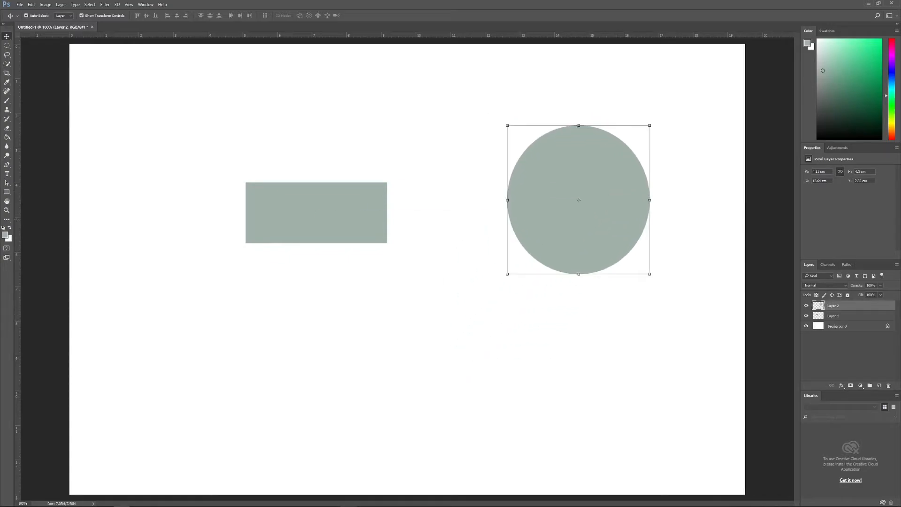
{"action": "left_click", "coordinate": [364, 215]}
{"action": "left_click_drag", "start_coordinate": [364, 215], "coordinate": [284, 209]}
{"action": "left_click", "coordinate": [579, 200]}
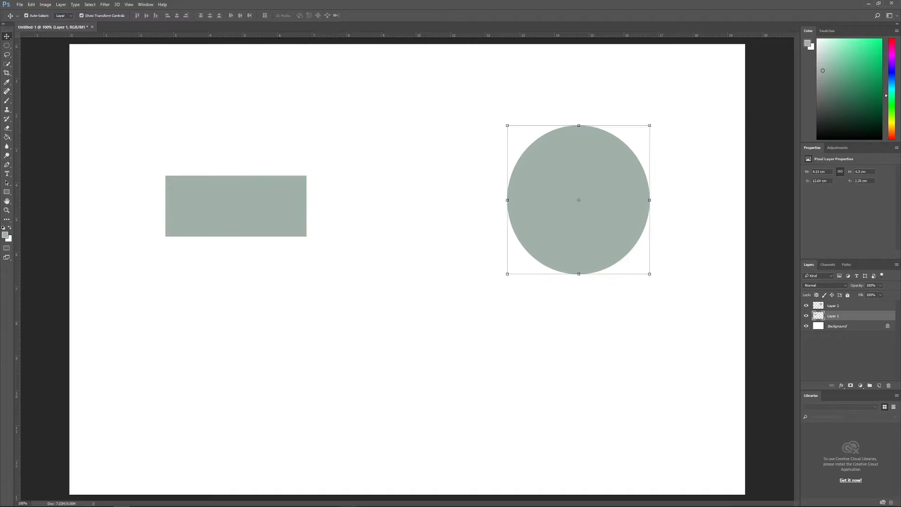
{"action": "left_click_drag", "start_coordinate": [579, 200], "coordinate": [484, 184]}
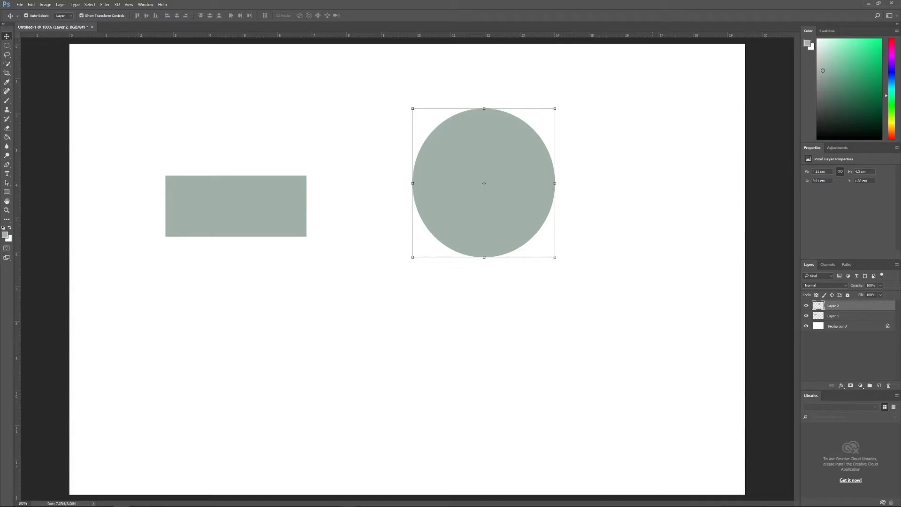
Step: Delete the ellipse's layer, Layer 2, and the rectangle's layer, Layer 1
{"action": "key", "text": "Delete"}
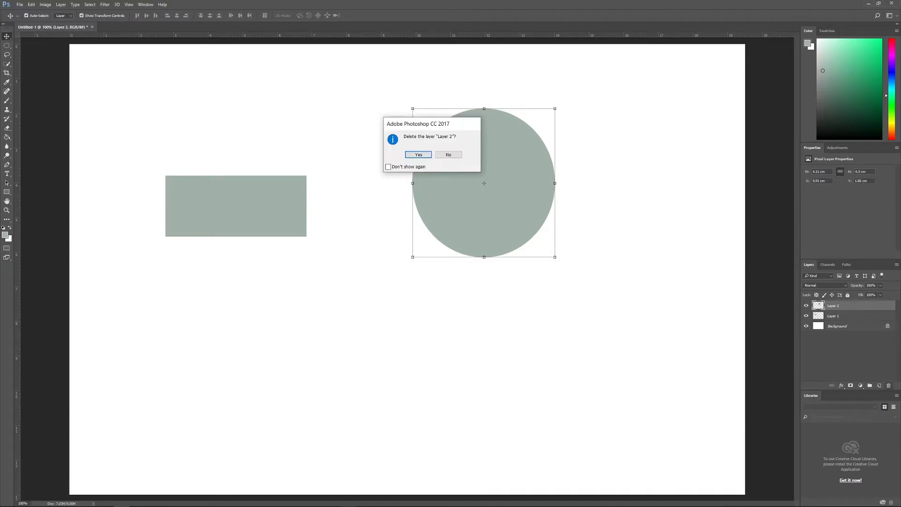
{"action": "key", "text": "Return"}
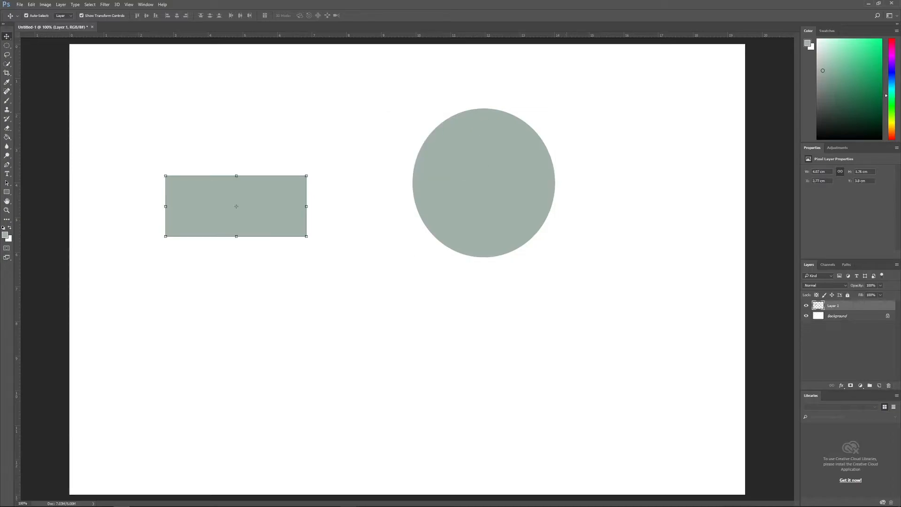
{"action": "key", "text": "Delete"}
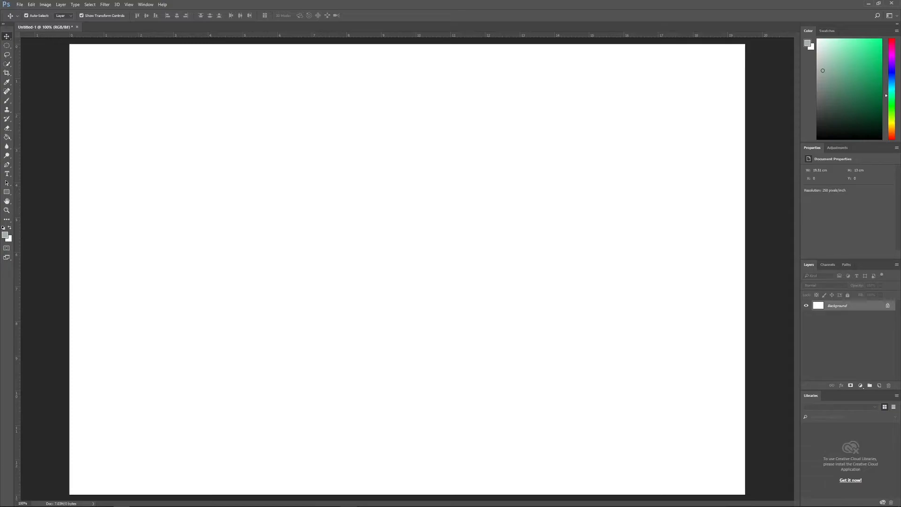
Step: Create a new layer above the background and name it "test layer"
{"action": "key", "text": "ctrl+shift+alt+n"}
{"action": "double_click", "coordinate": [834, 306]}
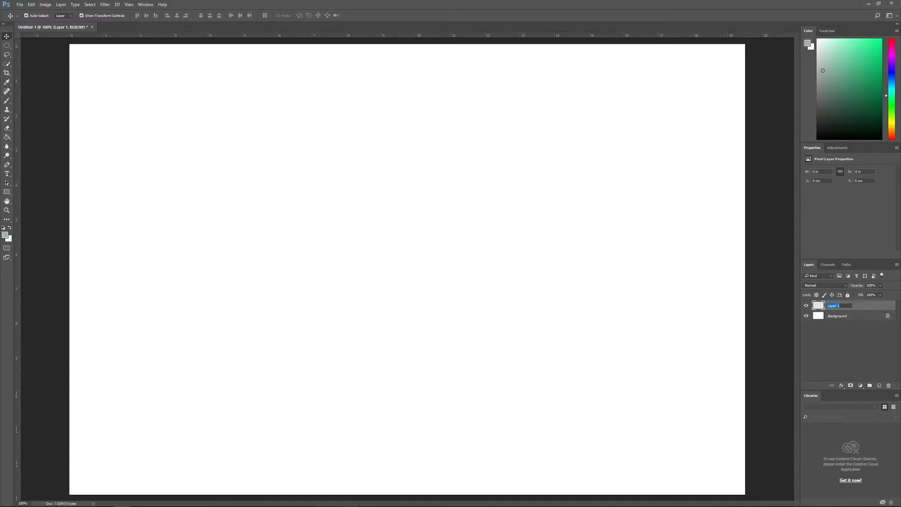
{"action": "type", "text": "st l"}
{"action": "key", "text": "Return"}
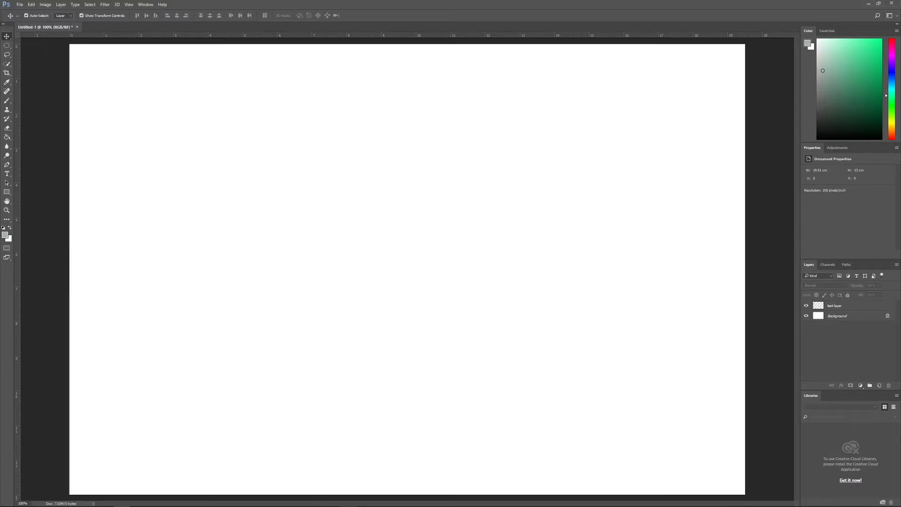
Step: Make a circular selection about 5.2 cm wide in the canvas's lower-left area and fill it with the grey-green foreground colour on the test layer
{"action": "left_click", "coordinate": [6, 46]}
{"action": "left_click_drag", "start_coordinate": [214, 214], "coordinate": [395, 391]}
{"action": "key", "text": "g"}
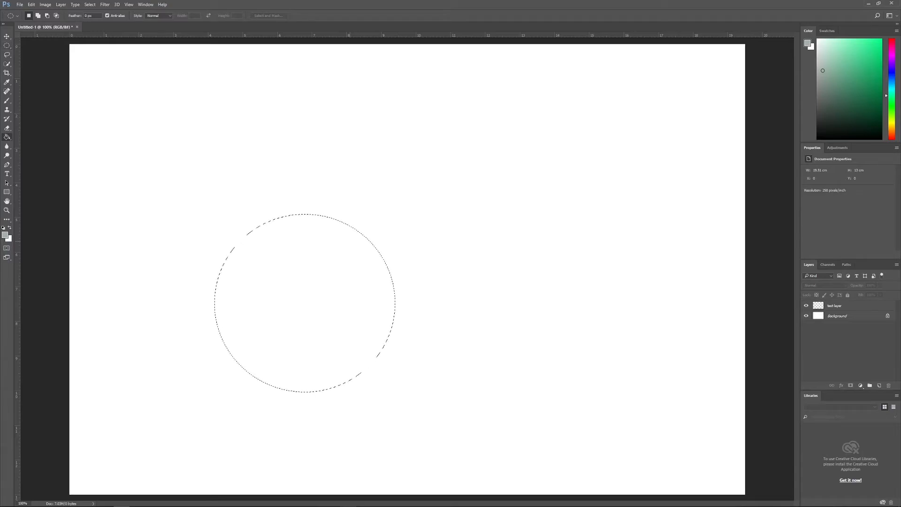
{"action": "left_click", "coordinate": [305, 303]}
{"action": "key", "text": "Return"}
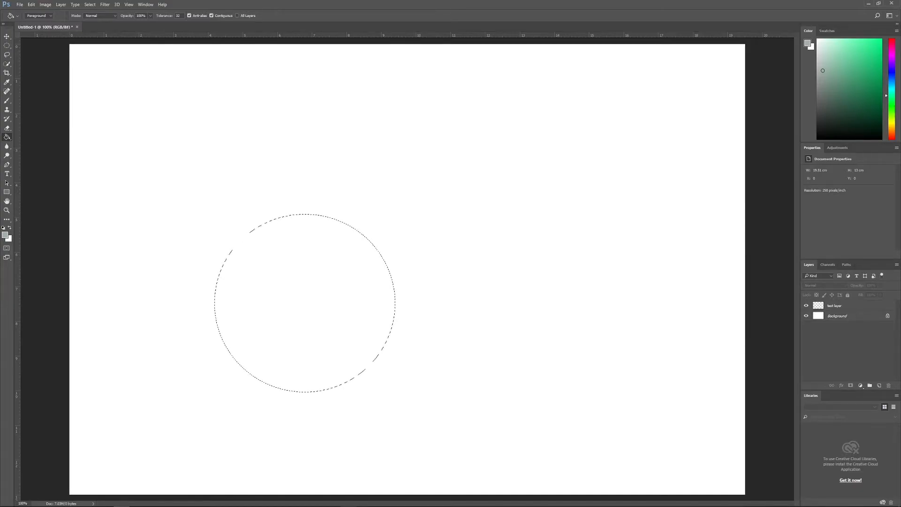
{"action": "left_click", "coordinate": [850, 306]}
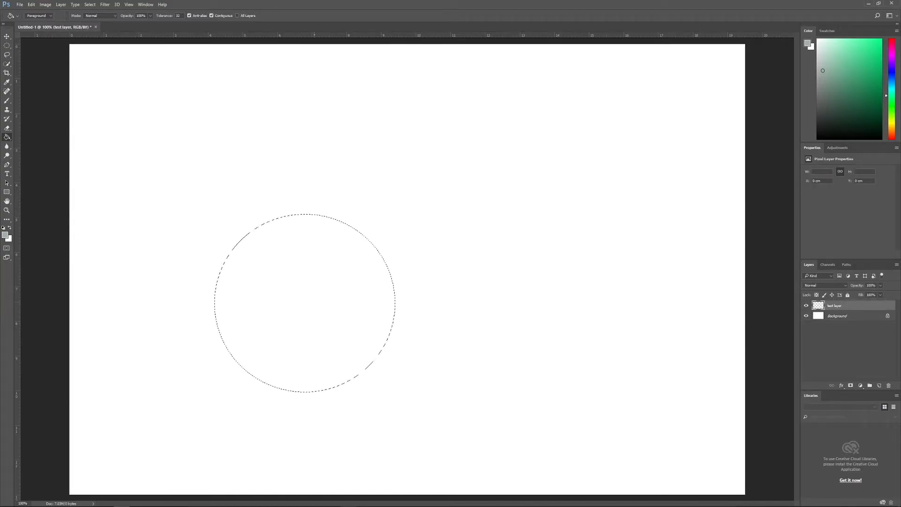
{"action": "left_click", "coordinate": [313, 302]}
Step: Create another layer, drop the circle selection, and make a rectangular selection about 6.9 by 5.6 cm overlapping the circle's upper right part
{"action": "key", "text": "ctrl+shift+alt+n"}
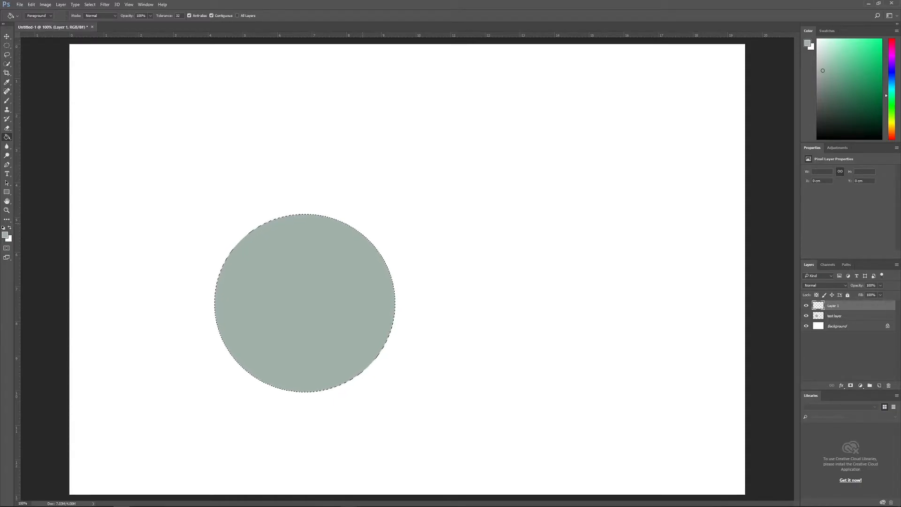
{"action": "left_click", "coordinate": [6, 45]}
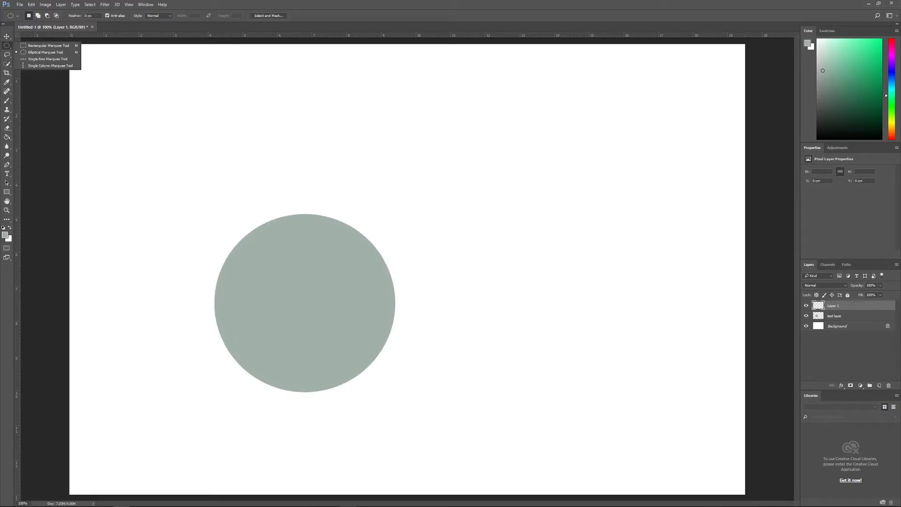
{"action": "left_click", "coordinate": [49, 46]}
{"action": "left_click_drag", "start_coordinate": [243, 138], "coordinate": [481, 332]}
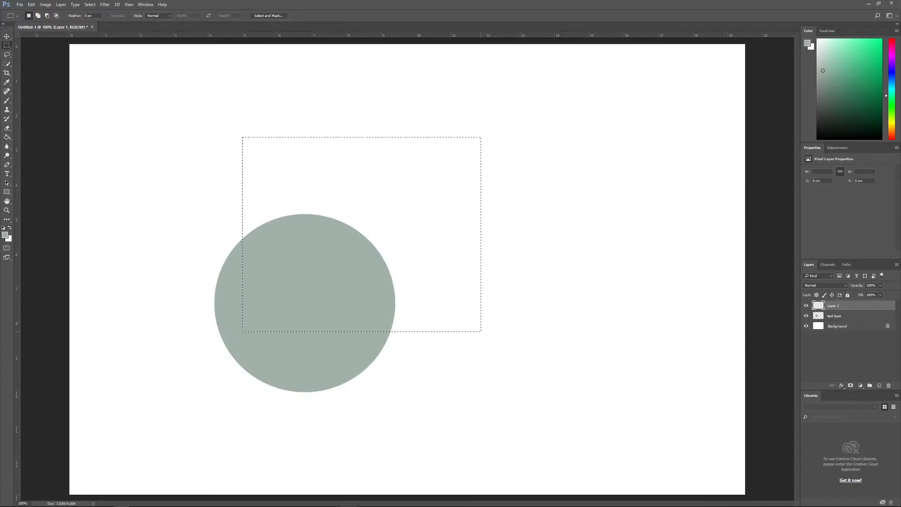
Step: Set the foreground colour to bright red, fill the rectangular selection on Layer 1 with it, and deselect
{"action": "key", "text": "d"}
{"action": "left_click", "coordinate": [5, 234]}
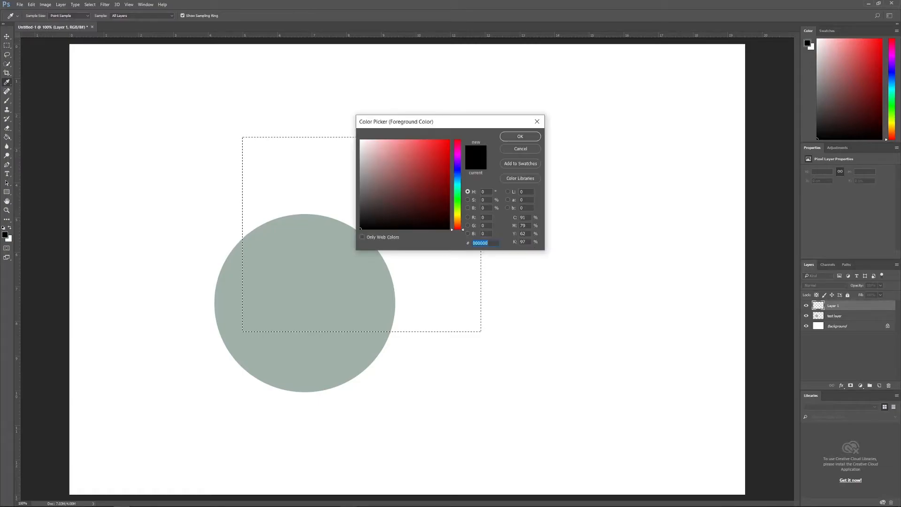
{"action": "left_click", "coordinate": [432, 145]}
{"action": "left_click", "coordinate": [520, 137]}
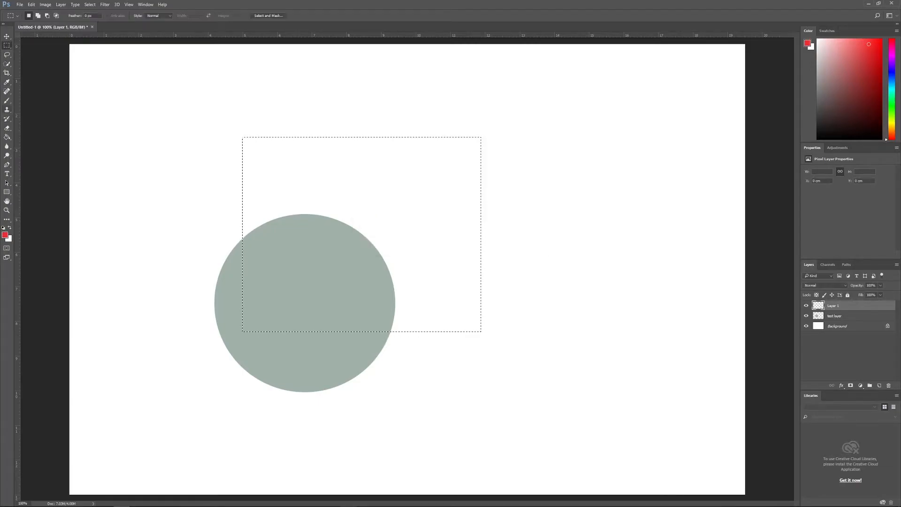
{"action": "key", "text": "g"}
{"action": "key", "text": "alt+BackSpace"}
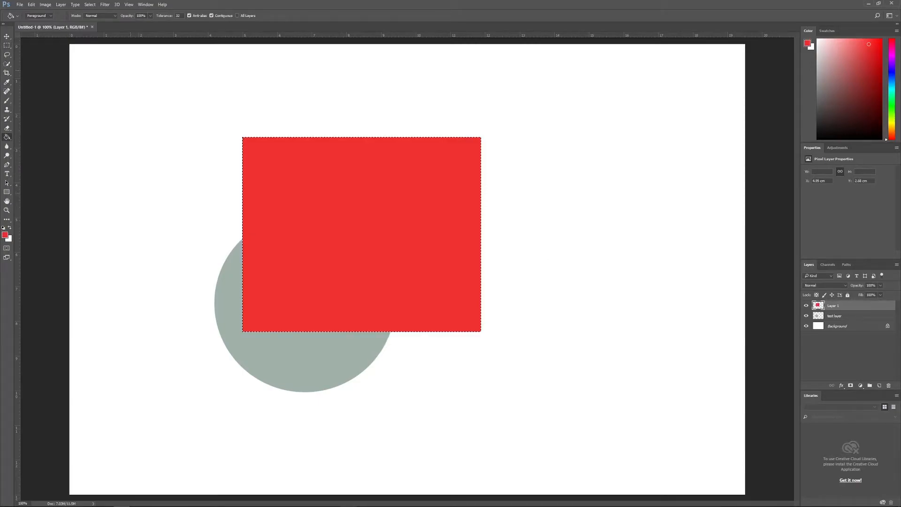
{"action": "key", "text": "ctrl+d"}
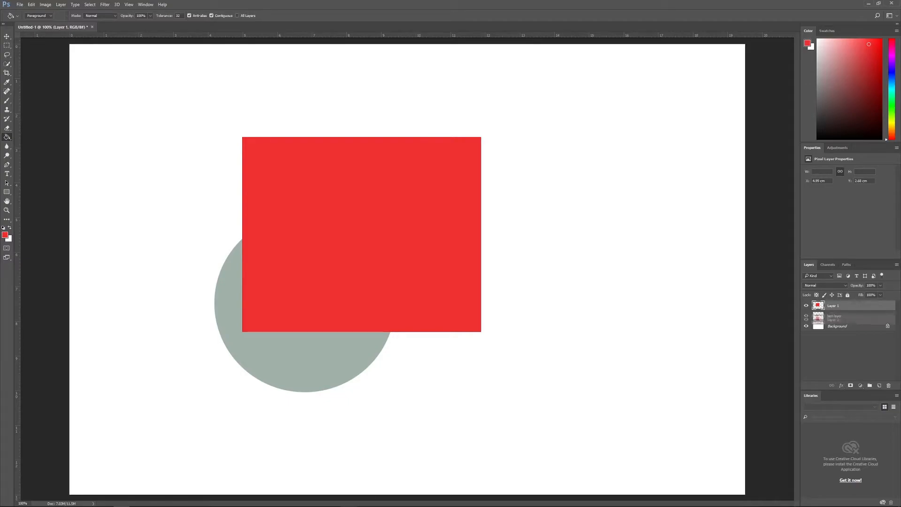
{"action": "mouse_move", "coordinate": [844, 306]}
{"action": "left_mouse_down"}
{"action": "mouse_move", "coordinate": [845, 320]}
{"action": "mouse_move", "coordinate": [845, 305]}
{"action": "left_mouse_up"}
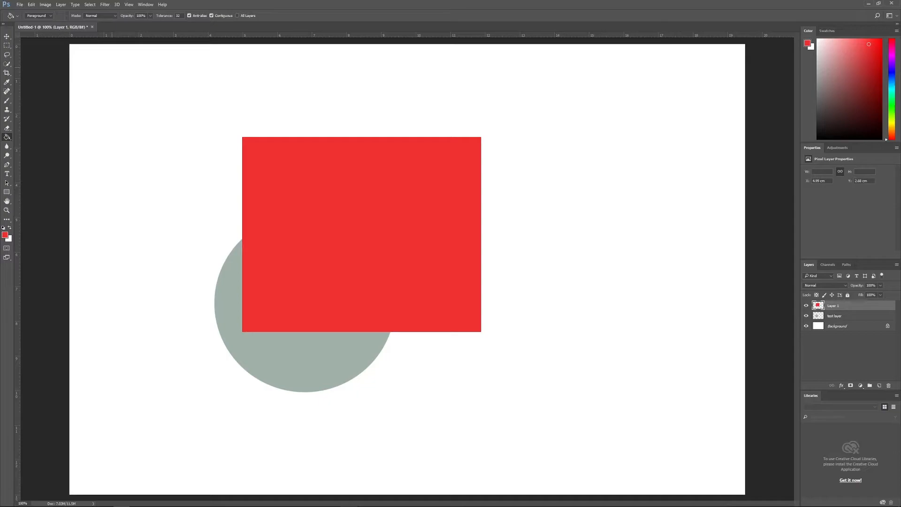
{"action": "left_click", "coordinate": [835, 315], "text": "shift"}
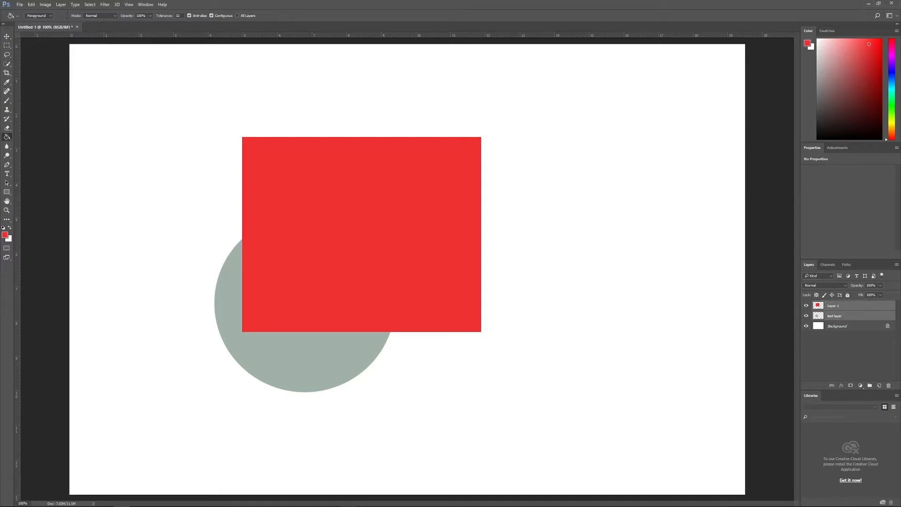
{"action": "left_click", "coordinate": [849, 353]}
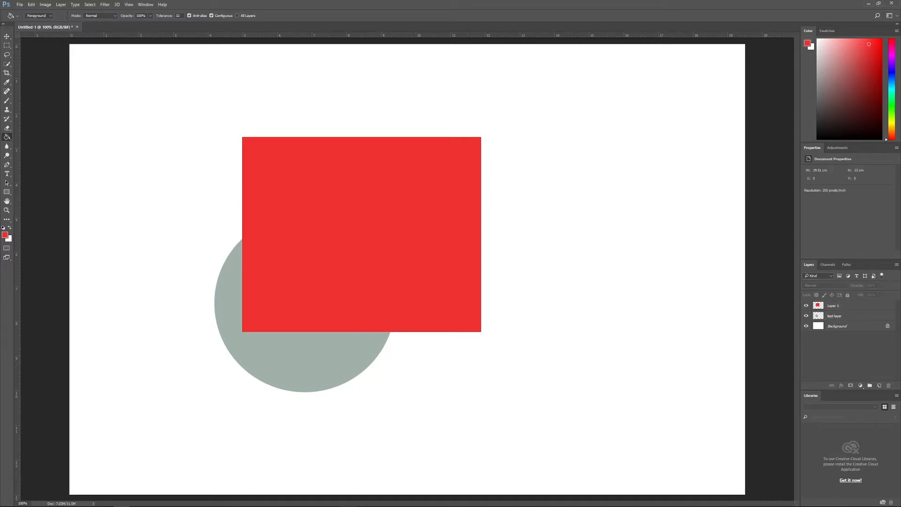
Step: Group Layer 1 and the test layer, and name the group "colour shapes"
{"action": "left_click", "coordinate": [848, 306]}
{"action": "left_click", "coordinate": [848, 315], "text": "shift"}
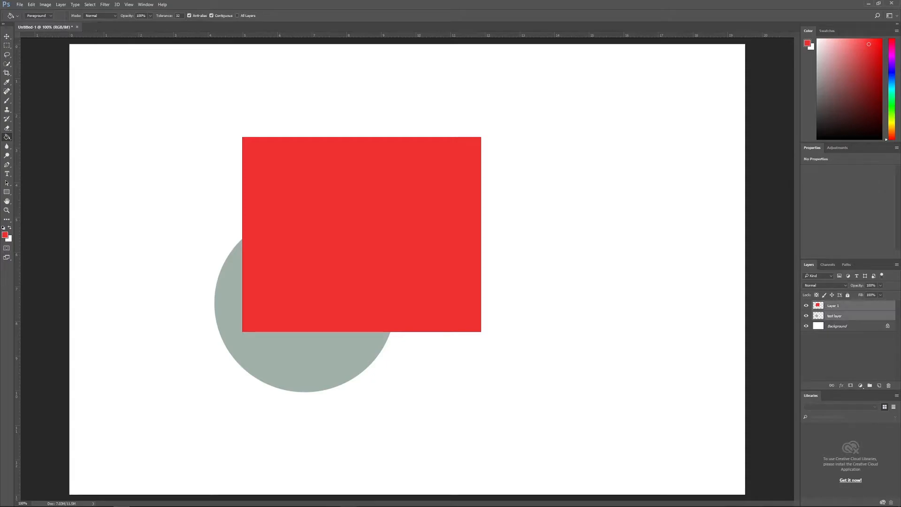
{"action": "key", "text": "ctrl+g"}
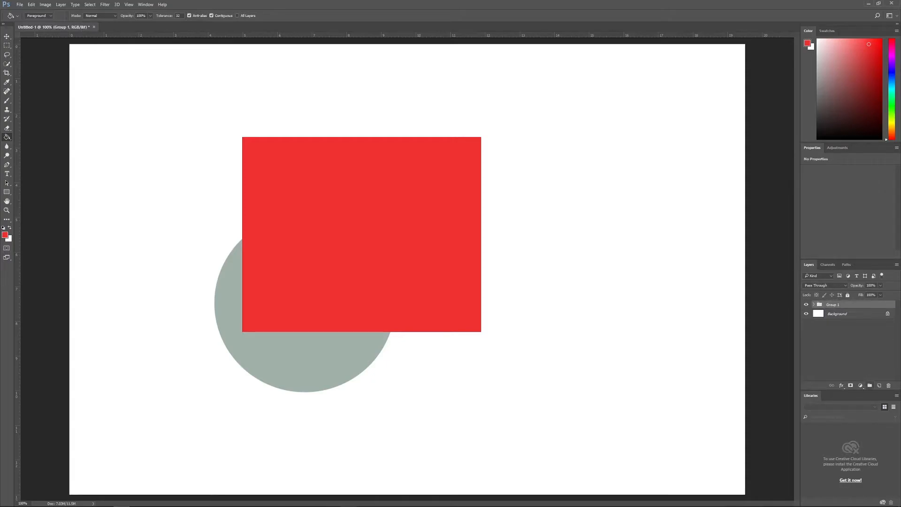
{"action": "double_click", "coordinate": [833, 305]}
{"action": "type", "text": "colour shapes"}
{"action": "key", "text": "Return"}
Step: Expand the colour shapes group to examine the two layers inside, and collapse it again
{"action": "left_click", "coordinate": [814, 304]}
{"action": "left_click", "coordinate": [838, 313]}
{"action": "left_click", "coordinate": [840, 324]}
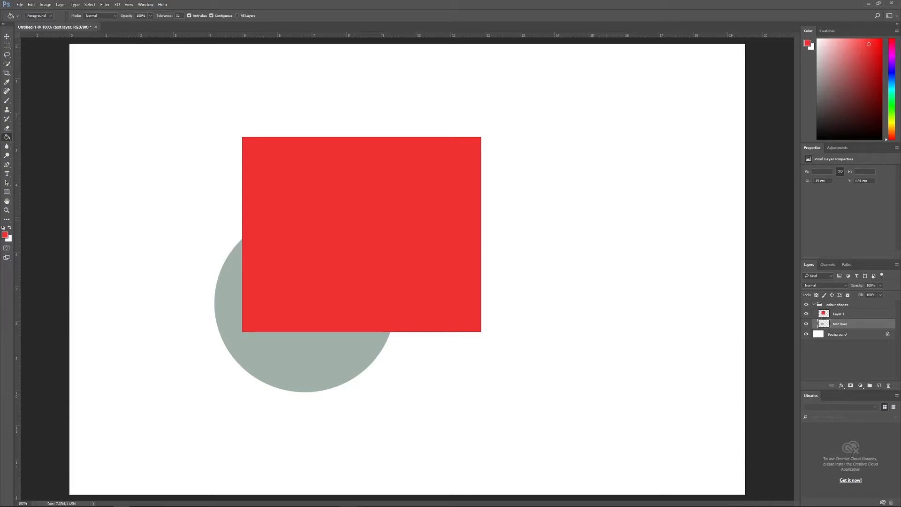
{"action": "left_click", "coordinate": [839, 313]}
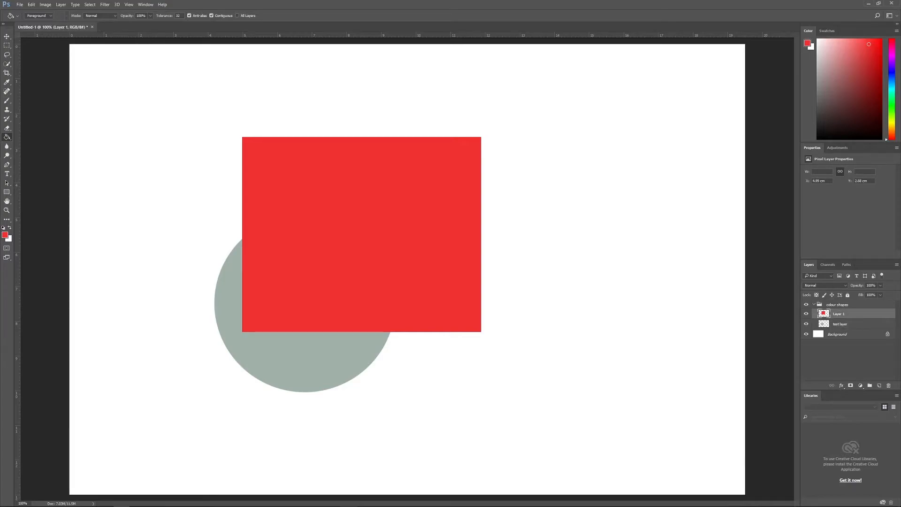
{"action": "left_click", "coordinate": [814, 304]}
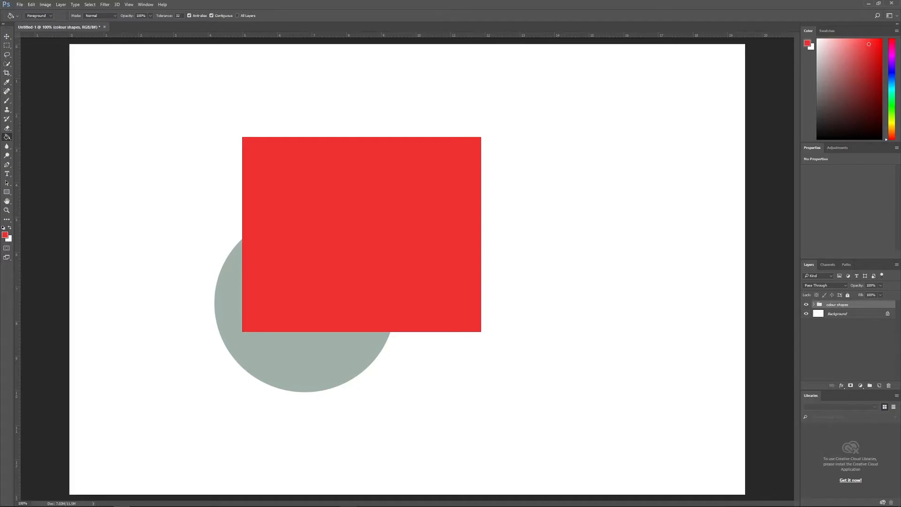
Step: Create a new layer above the colour shapes group and toggle the group's visibility, leaving it shown
{"action": "key", "text": "ctrl+shift+alt+n"}
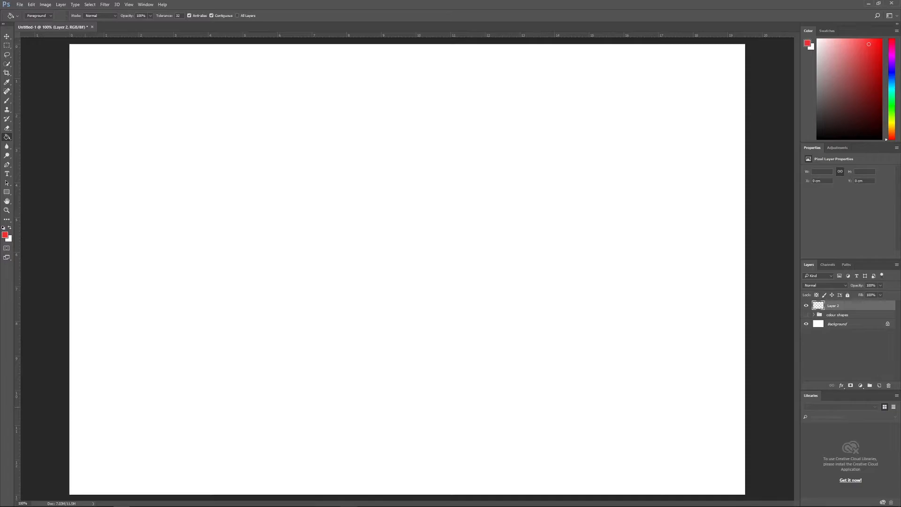
{"action": "left_click", "coordinate": [7, 36]}
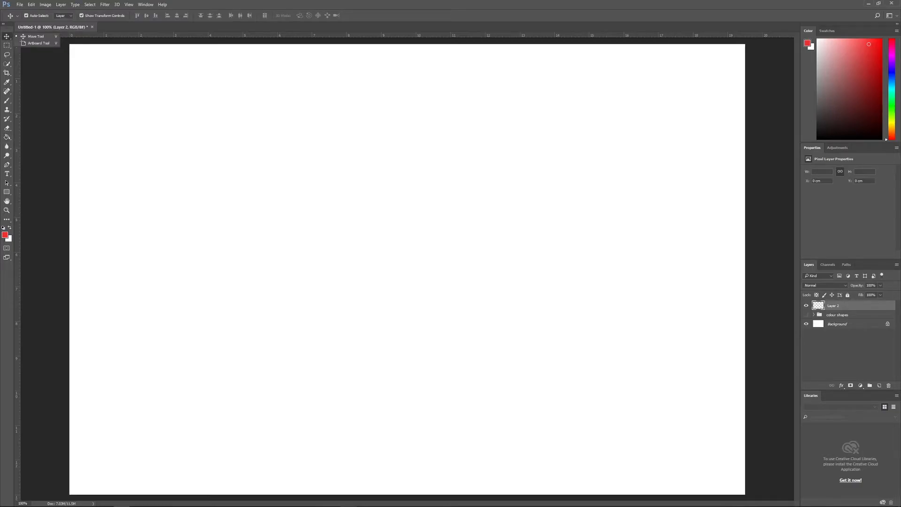
{"action": "left_click", "coordinate": [837, 314]}
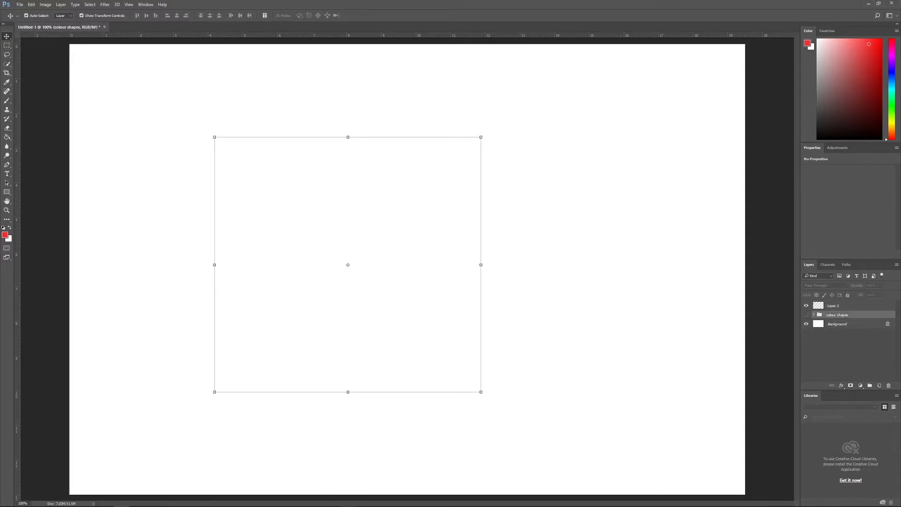
{"action": "left_click", "coordinate": [806, 315]}
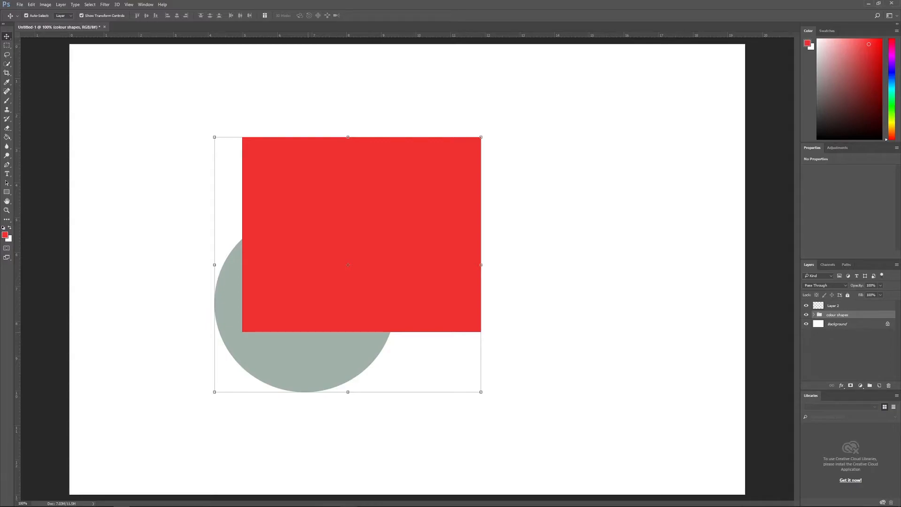
{"action": "left_click", "coordinate": [806, 315]}
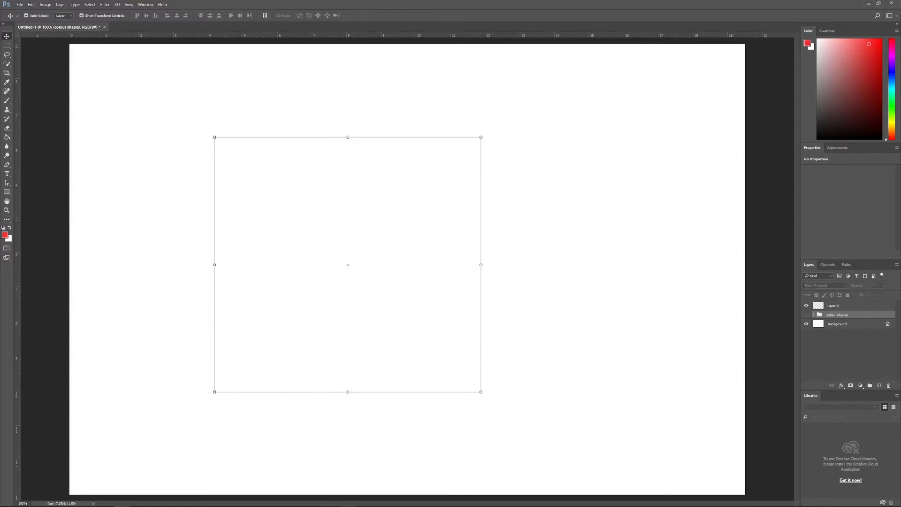
{"action": "left_click", "coordinate": [806, 314]}
Step: Expand the colour shapes group, move its red rectangle about 0.9 cm to the right and slightly down, and cancel a trial enlargement
{"action": "left_click", "coordinate": [814, 314]}
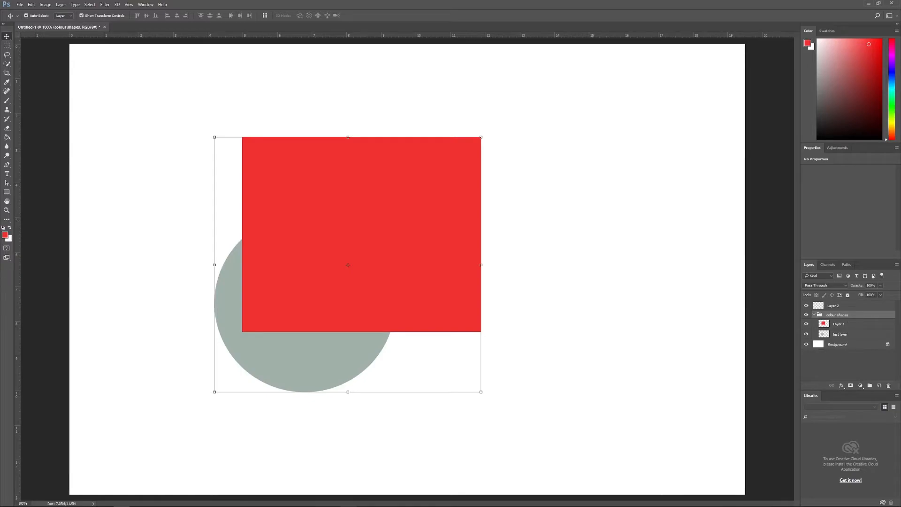
{"action": "left_click", "coordinate": [839, 324]}
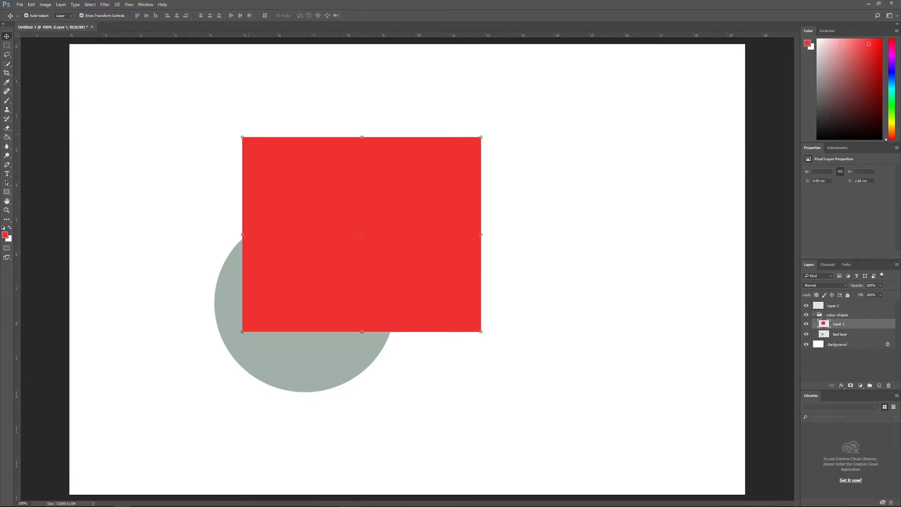
{"action": "left_click_drag", "start_coordinate": [299, 180], "coordinate": [329, 183]}
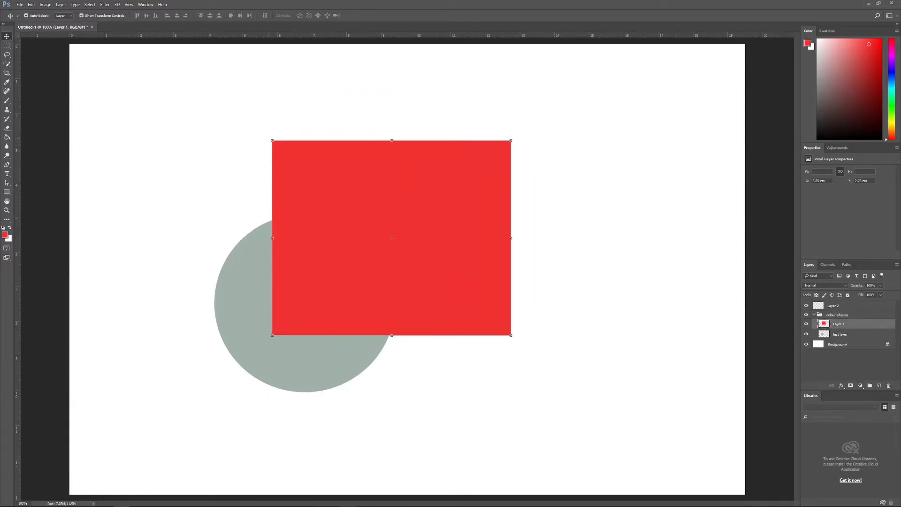
{"action": "mouse_move", "coordinate": [273, 141]}
{"action": "left_mouse_down"}
{"action": "mouse_move", "coordinate": [314, 222]}
{"action": "mouse_move", "coordinate": [262, 161]}
{"action": "mouse_move", "coordinate": [263, 127]}
{"action": "left_mouse_up"}
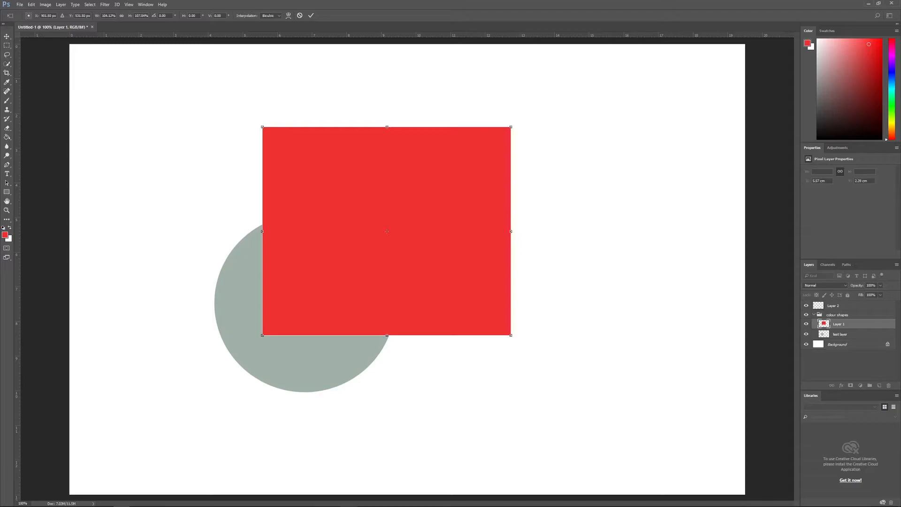
{"action": "key", "text": "Escape"}
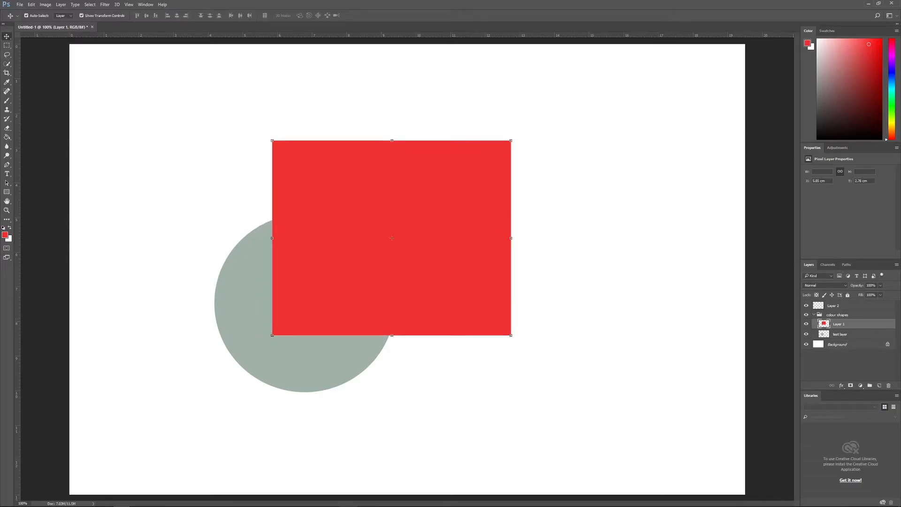
Step: Hide and collapse the colour shapes group, with Layer 2 as the active layer
{"action": "left_click", "coordinate": [805, 314]}
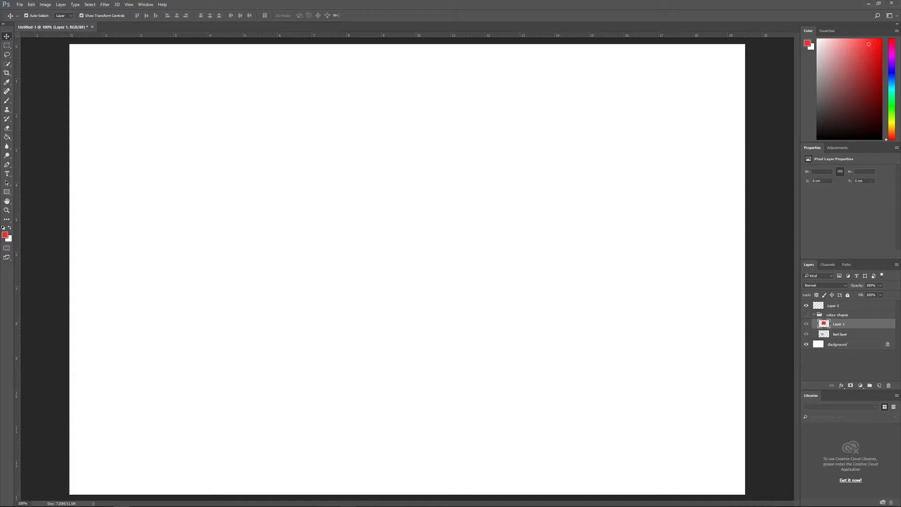
{"action": "left_click", "coordinate": [833, 305]}
{"action": "left_click", "coordinate": [814, 314]}
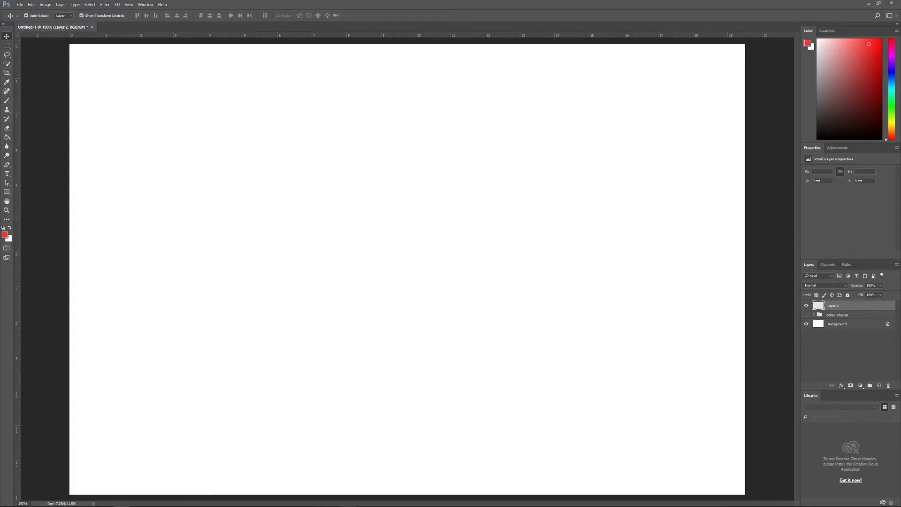
Step: Activate the Rectangular Marquee tool and show the colour shapes group again
{"action": "left_click", "coordinate": [6, 45]}
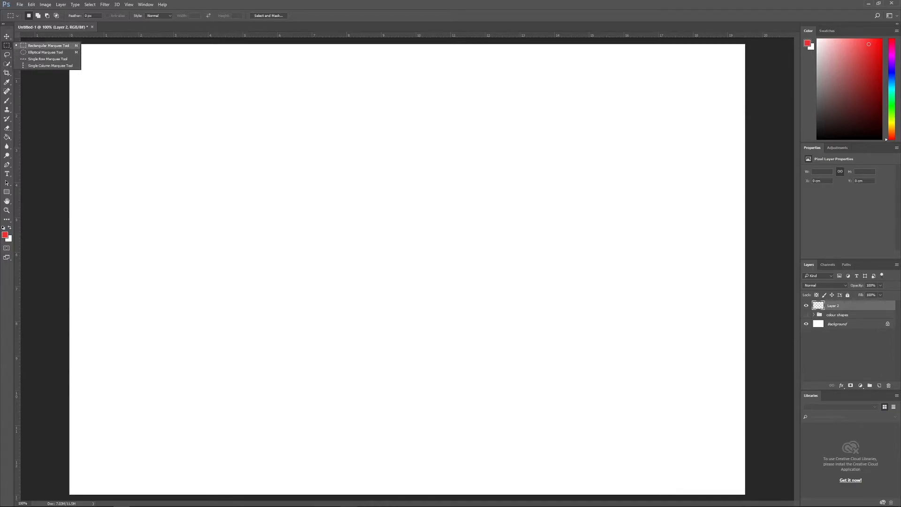
{"action": "left_click", "coordinate": [47, 45]}
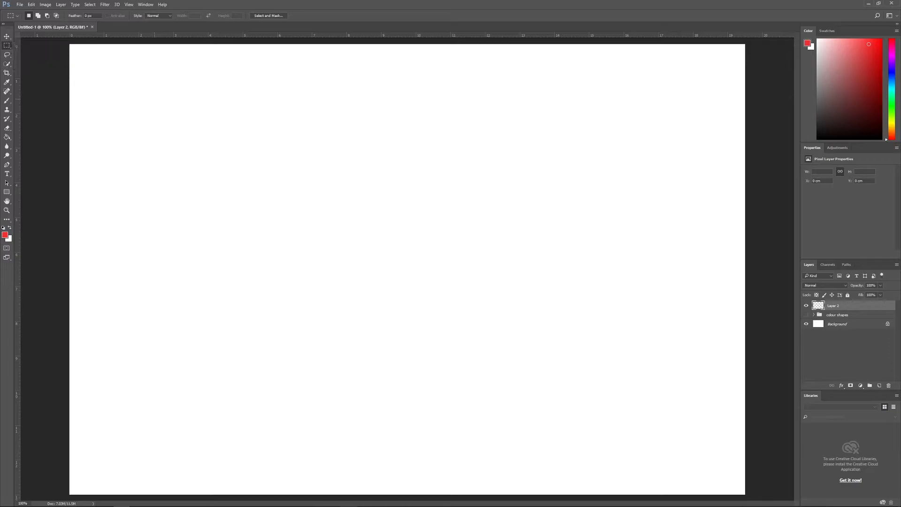
{"action": "left_click", "coordinate": [806, 315]}
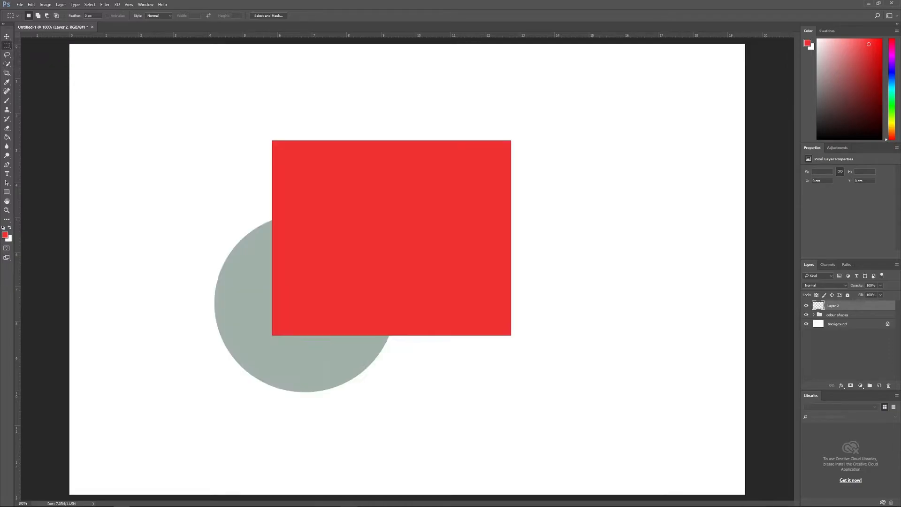
Step: Expand the colour shapes group and hide the layer holding the grey-green circle
{"action": "left_click", "coordinate": [814, 314]}
{"action": "left_click", "coordinate": [806, 334]}
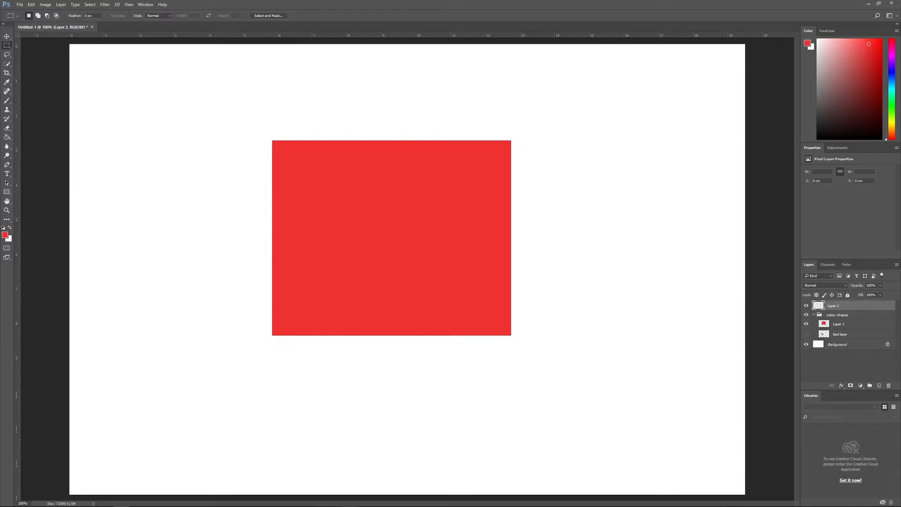
Step: Delete a rectangular area about 2.5 by 1.8 cm from the upper part of the red rectangle on Layer 1
{"action": "left_click", "coordinate": [839, 324]}
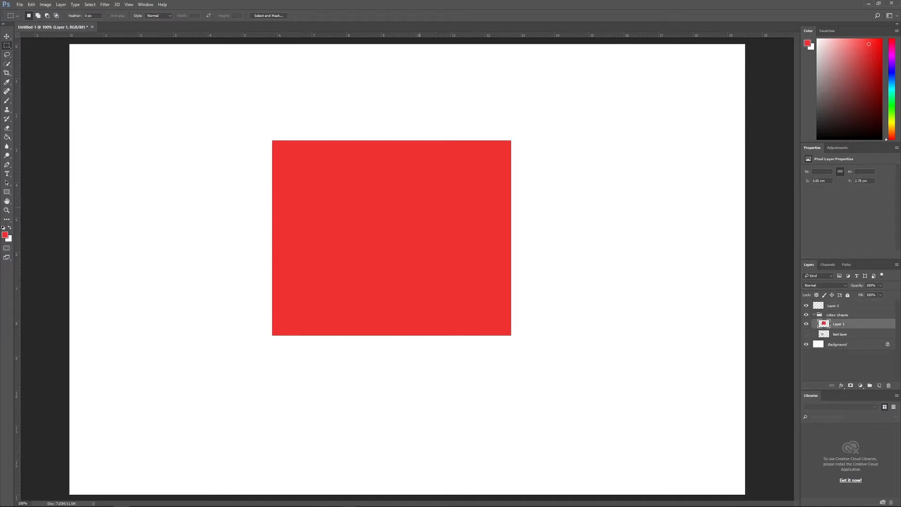
{"action": "left_click_drag", "start_coordinate": [377, 176], "coordinate": [462, 238]}
{"action": "key", "text": "Delete"}
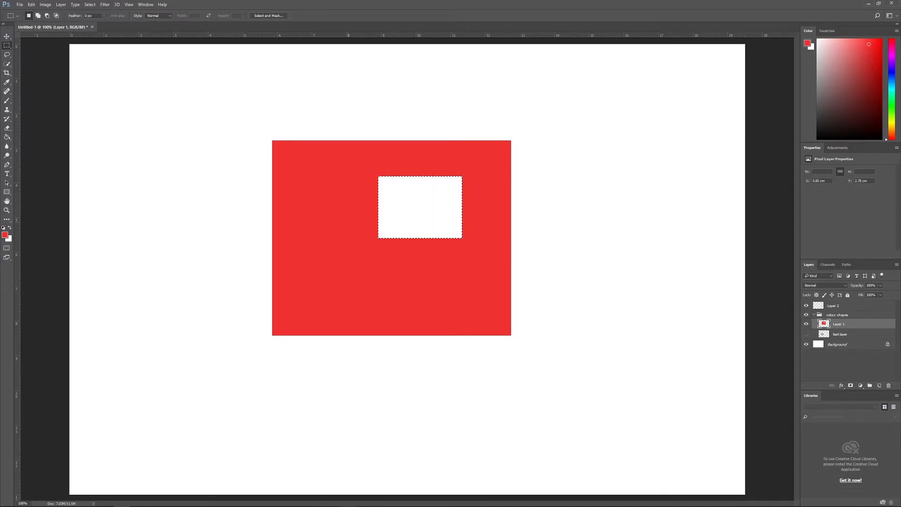
Step: Fill a rectangular selection about 3.4 by 2.9 cm, overlapping the white cutout on Layer 1, with purple and deselect it
{"action": "left_click_drag", "start_coordinate": [307, 194], "coordinate": [426, 295]}
{"action": "left_click", "coordinate": [5, 234]}
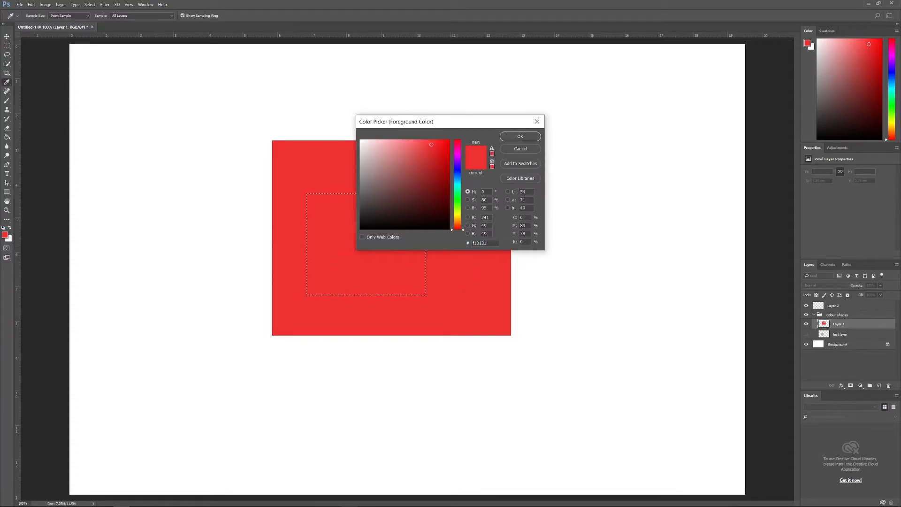
{"action": "left_click", "coordinate": [457, 164]}
{"action": "key", "text": "Return"}
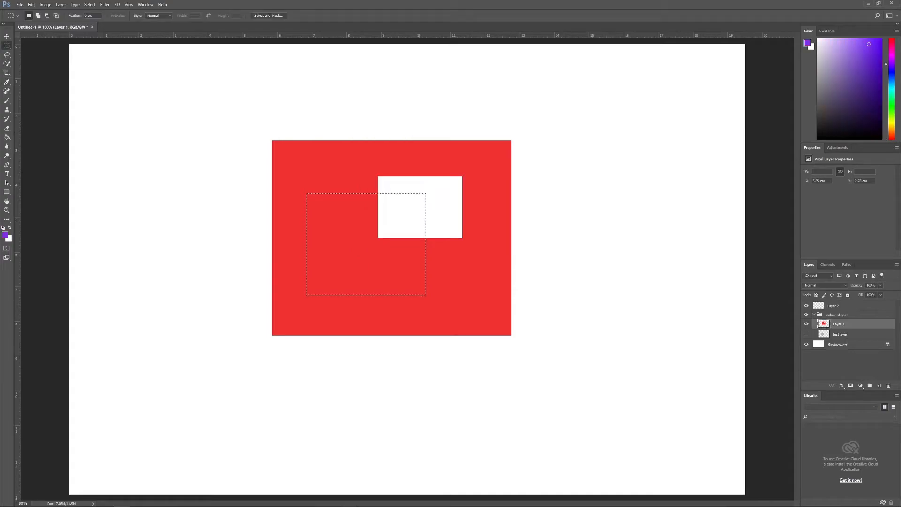
{"action": "key", "text": "g"}
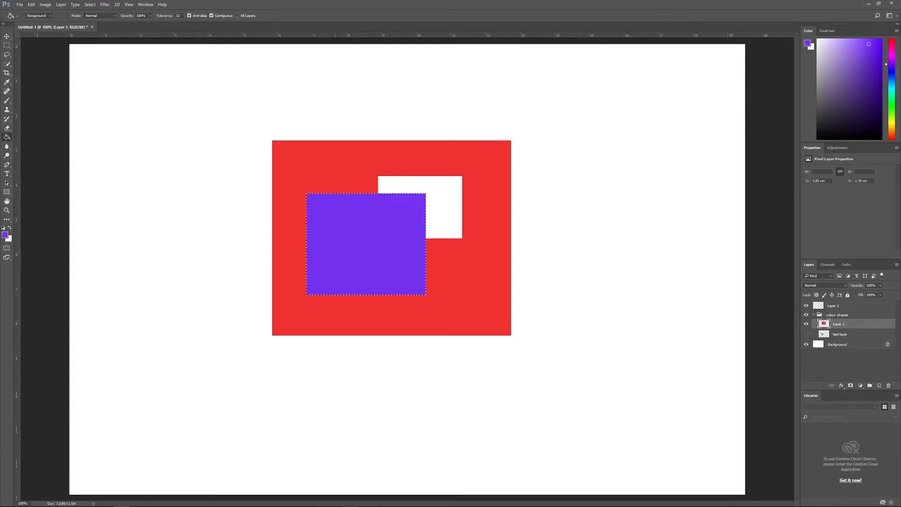
{"action": "key", "text": "ctrl+d"}
Step: Try an Elliptical Marquee selection from the canvas's upper left into the purple rectangle and clear it
{"action": "left_click", "coordinate": [7, 45]}
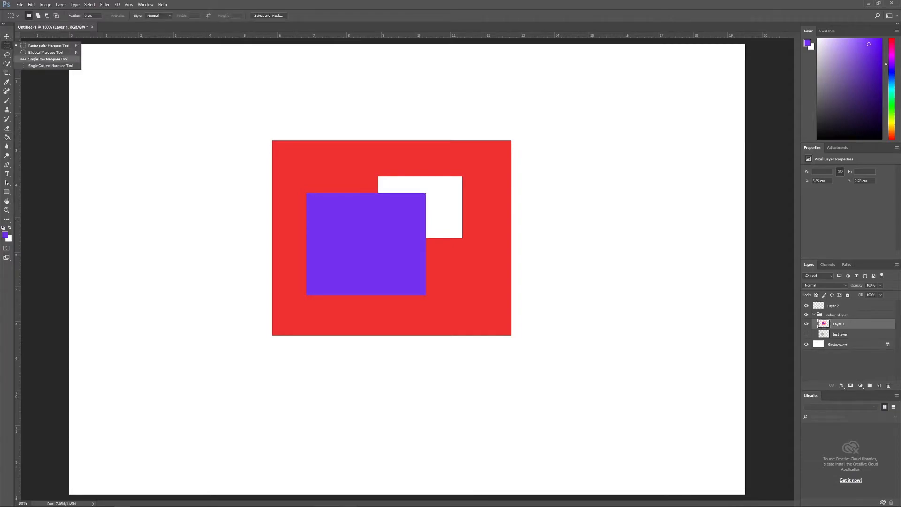
{"action": "left_click", "coordinate": [43, 52]}
{"action": "left_click_drag", "start_coordinate": [148, 106], "coordinate": [415, 280]}
{"action": "key", "text": "ctrl+d"}
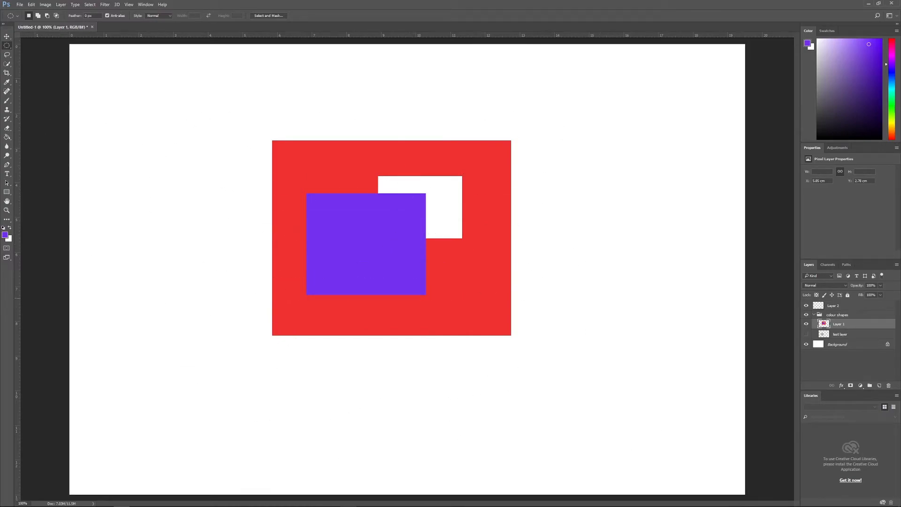
Step: Try a large Rectangular Marquee selection over the left part of the shapes, reset the default colours and deselect
{"action": "right_click", "coordinate": [7, 45]}
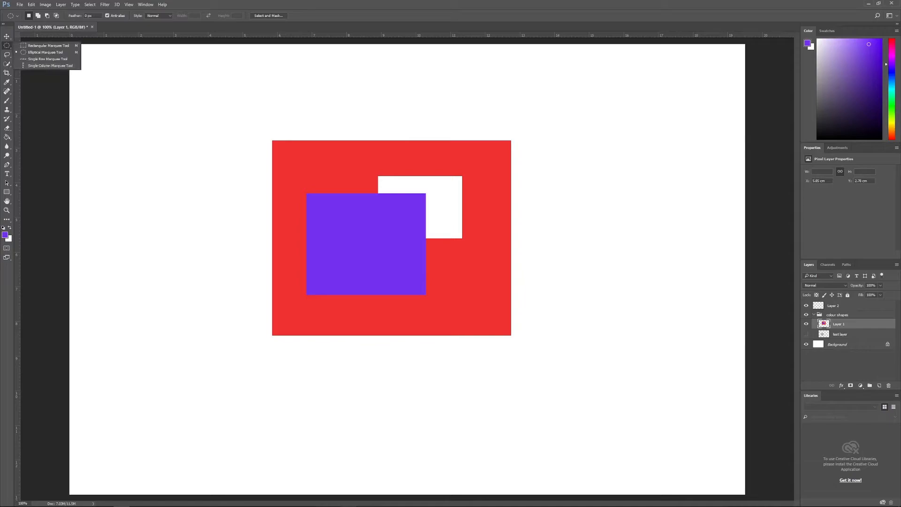
{"action": "left_click", "coordinate": [38, 45]}
{"action": "left_click_drag", "start_coordinate": [157, 98], "coordinate": [423, 389]}
{"action": "key", "text": "d"}
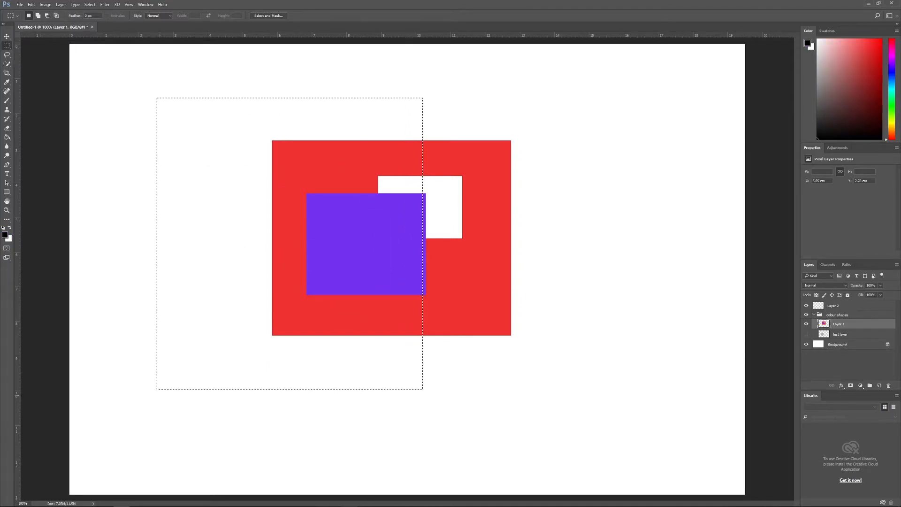
{"action": "key", "text": "ctrl+d"}
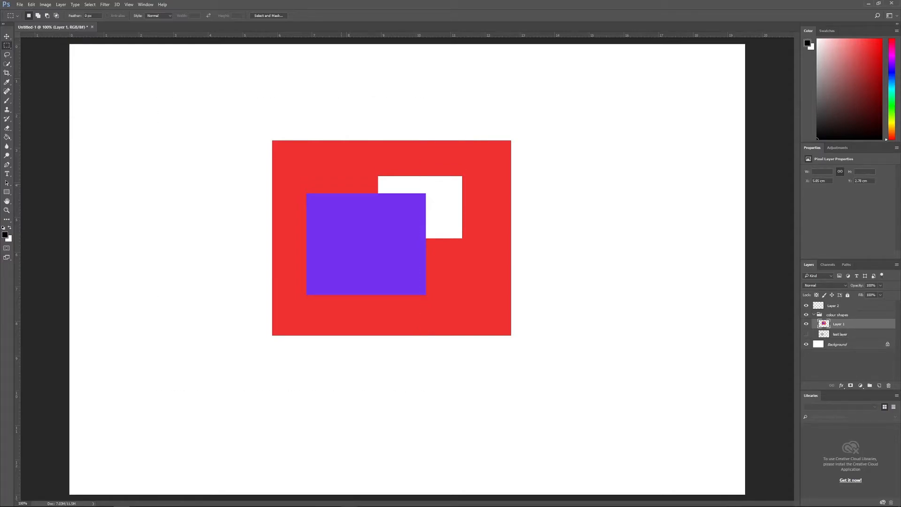
Step: Try a freehand Lasso selection reaching from the blank canvas into the purple rectangle and clear it
{"action": "left_click", "coordinate": [7, 54]}
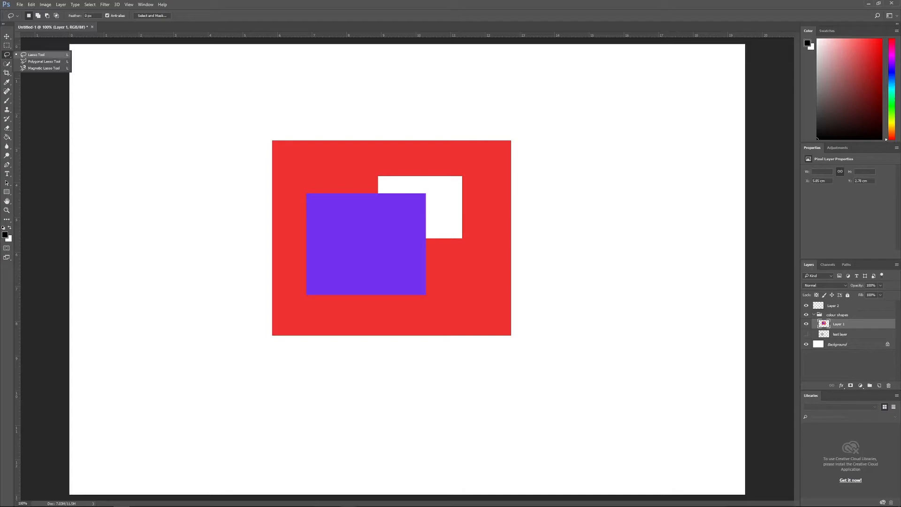
{"action": "left_click", "coordinate": [36, 54]}
{"action": "mouse_move", "coordinate": [168, 204]}
{"action": "left_mouse_down"}
{"action": "mouse_move", "coordinate": [143, 107]}
{"action": "mouse_move", "coordinate": [366, 122]}
{"action": "mouse_move", "coordinate": [399, 217]}
{"action": "mouse_move", "coordinate": [280, 269]}
{"action": "mouse_move", "coordinate": [196, 207]}
{"action": "mouse_move", "coordinate": [169, 204]}
{"action": "left_mouse_up"}
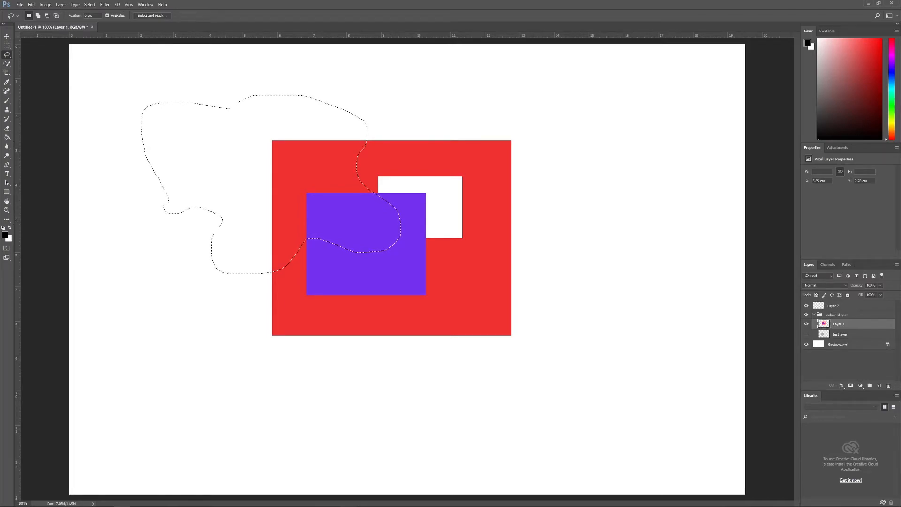
{"action": "key", "text": "ctrl+d"}
Step: Try deleting a freehand Lasso area covering most of the shapes on Layer 1, undo the deletion and deselect
{"action": "mouse_move", "coordinate": [322, 155]}
{"action": "left_mouse_down"}
{"action": "mouse_move", "coordinate": [358, 378]}
{"action": "mouse_move", "coordinate": [338, 155]}
{"action": "mouse_move", "coordinate": [324, 156]}
{"action": "left_mouse_up"}
{"action": "key", "text": "Delete"}
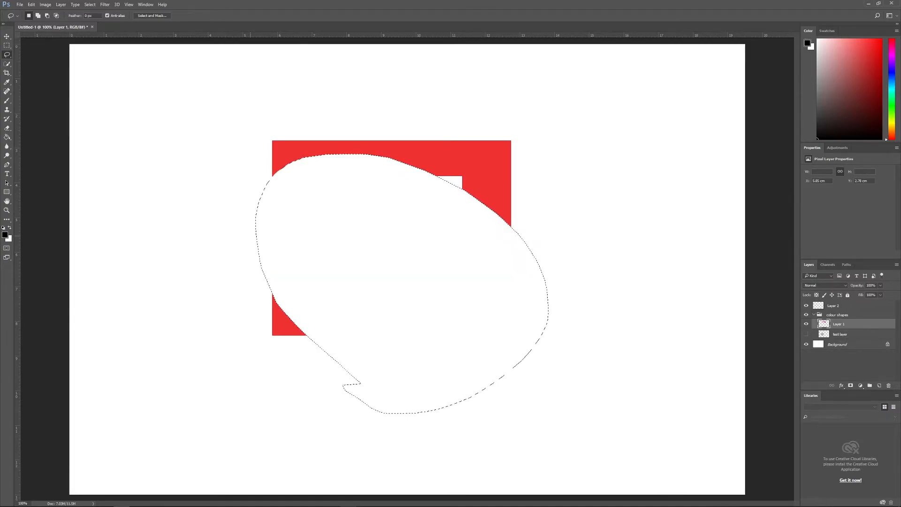
{"action": "key", "text": "ctrl+z"}
{"action": "key", "text": "ctrl+d"}
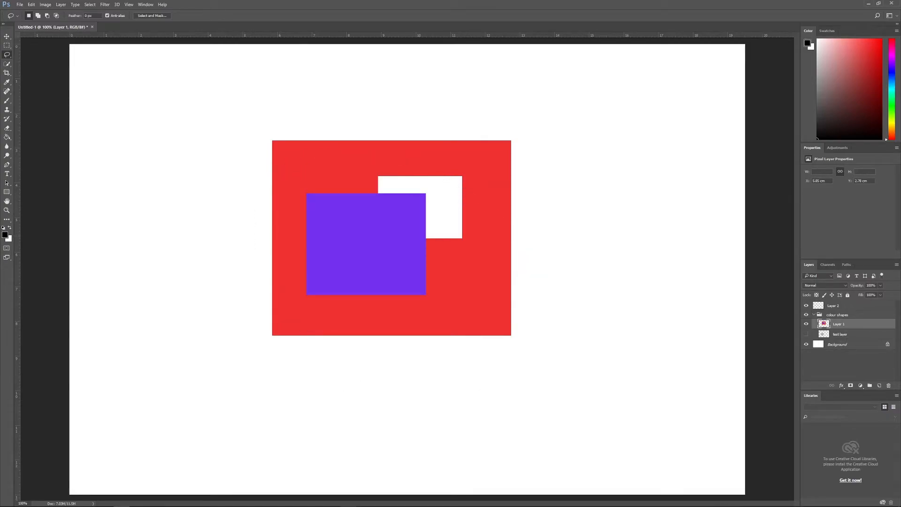
Step: Try a jagged, closed Polygonal Lasso selection around the red and purple rectangles and clear it
{"action": "right_click", "coordinate": [7, 55]}
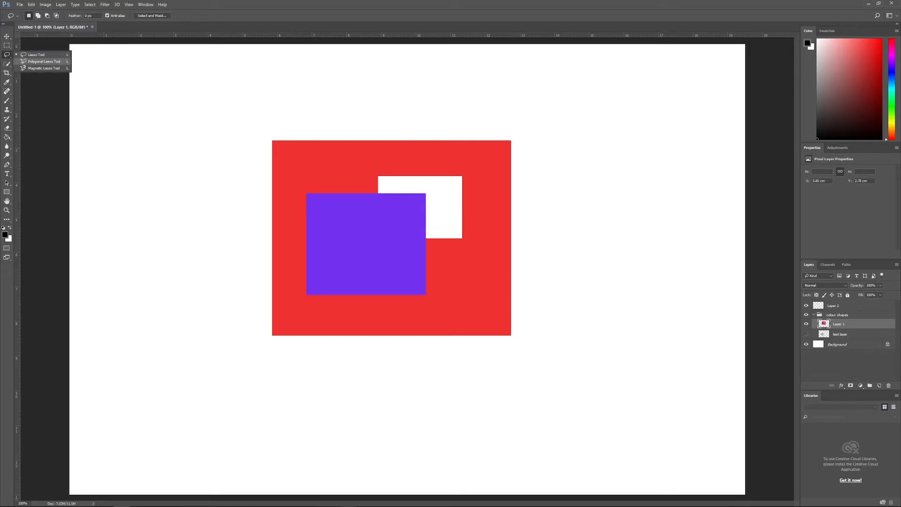
{"action": "left_click", "coordinate": [43, 62]}
{"action": "left_click", "coordinate": [255, 195]}
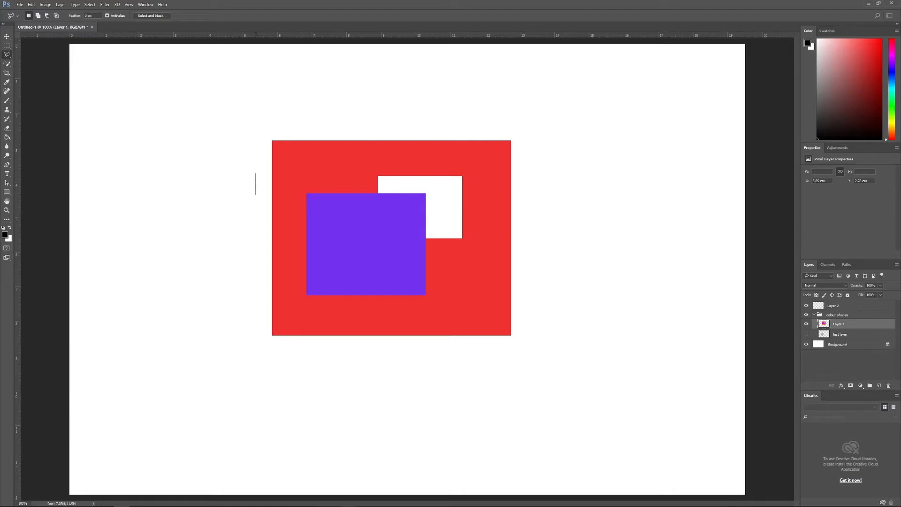
{"action": "left_click", "coordinate": [293, 161]}
{"action": "left_click", "coordinate": [317, 194]}
{"action": "left_click", "coordinate": [347, 166]}
{"action": "left_click", "coordinate": [445, 157]}
{"action": "left_click", "coordinate": [489, 208]}
{"action": "left_click", "coordinate": [516, 306]}
{"action": "left_click", "coordinate": [424, 330]}
{"action": "left_click", "coordinate": [403, 391]}
{"action": "left_click", "coordinate": [357, 330]}
{"action": "left_click", "coordinate": [275, 371]}
{"action": "left_click", "coordinate": [254, 323]}
{"action": "left_click", "coordinate": [319, 310]}
{"action": "left_click", "coordinate": [310, 289]}
{"action": "left_click", "coordinate": [267, 297]}
{"action": "left_click", "coordinate": [249, 262]}
{"action": "left_click", "coordinate": [280, 251]}
{"action": "left_click", "coordinate": [265, 230]}
{"action": "scroll", "coordinate": [235, 222], "scroll_direction": "up", "scroll_amount": 3}
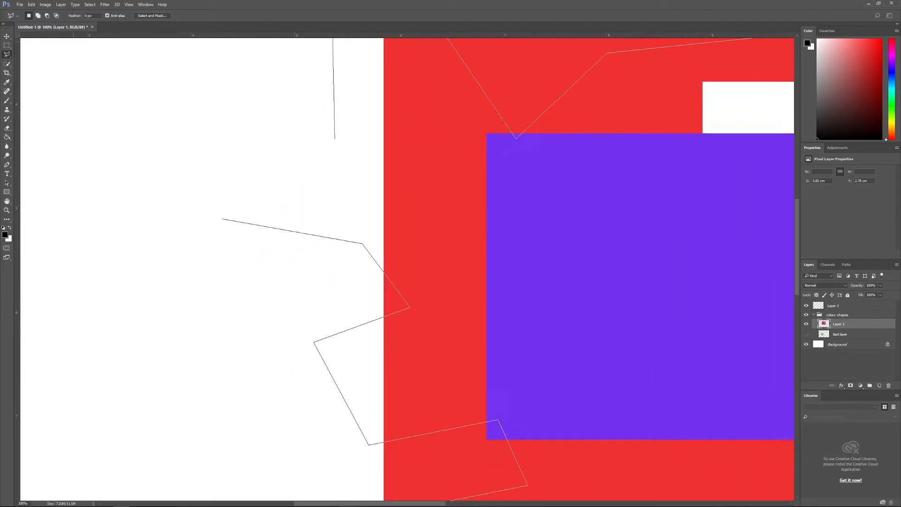
{"action": "left_click", "coordinate": [394, 181]}
{"action": "left_click", "coordinate": [384, 161]}
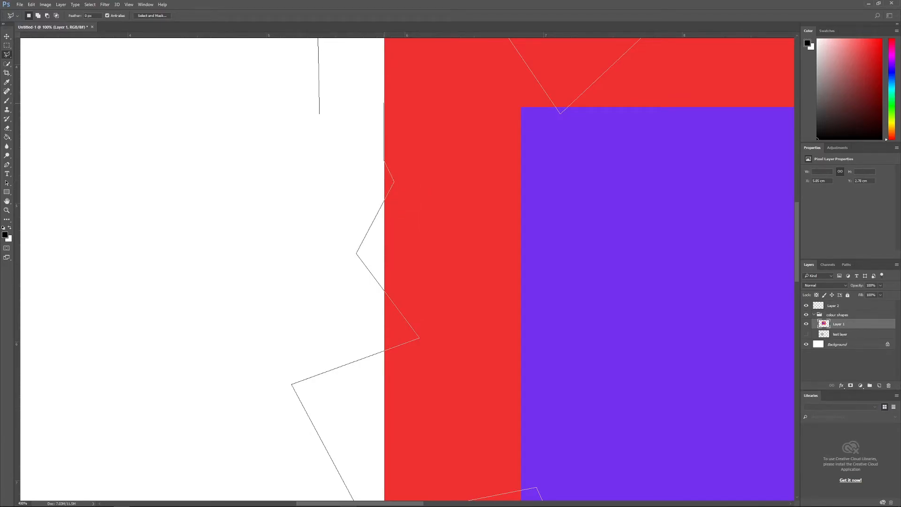
{"action": "left_click", "coordinate": [297, 238]}
{"action": "left_click", "coordinate": [384, 103]}
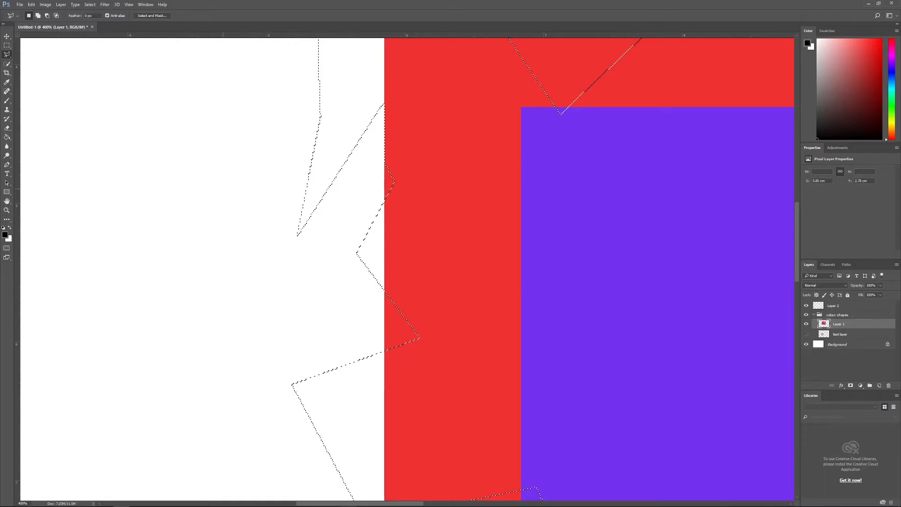
{"action": "key", "text": "ctrl+d"}
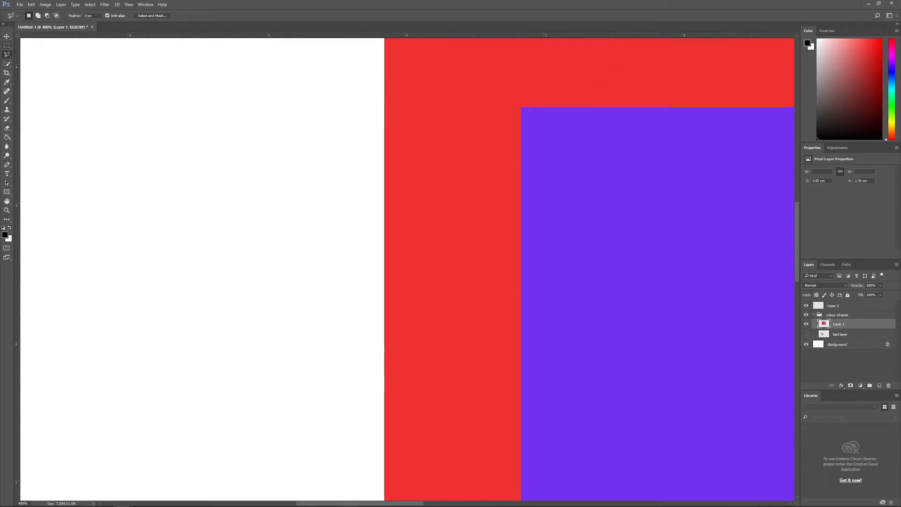
Step: Try adding to and subtracting from a Quick Selection of the red area at 100% zoom, and clear the selection
{"action": "left_click", "coordinate": [7, 64]}
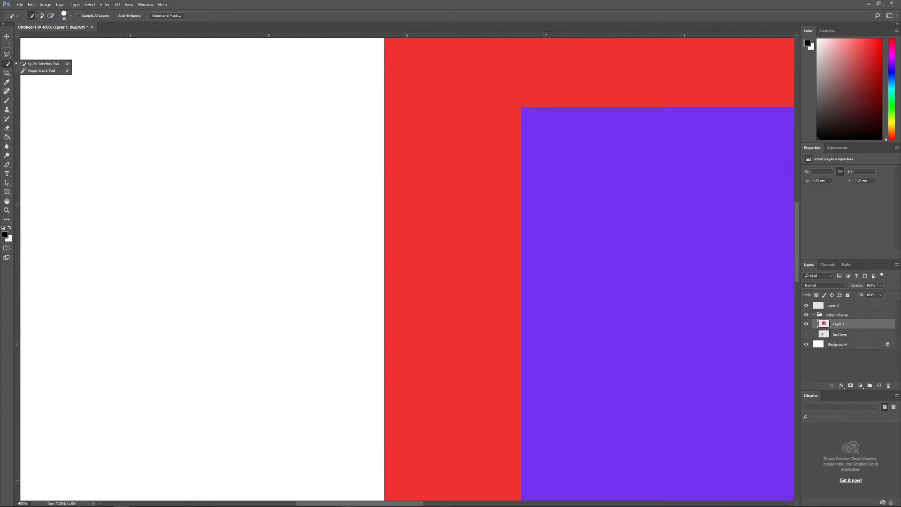
{"action": "key", "text": "Escape"}
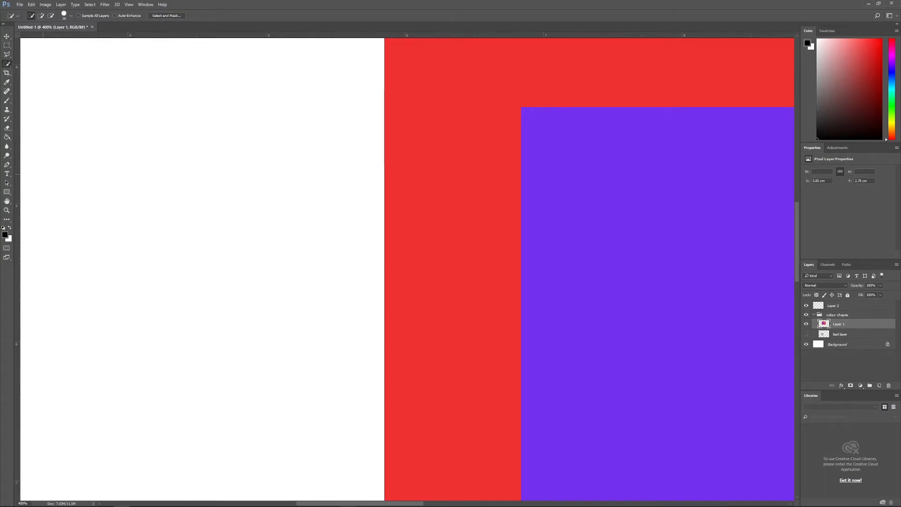
{"action": "key", "text": "ctrl+1"}
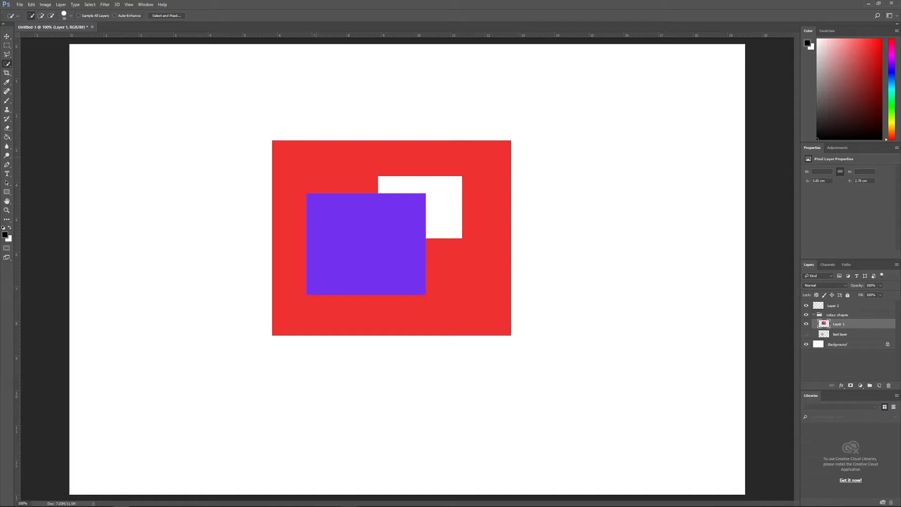
{"action": "key", "text": "shift"}
{"action": "left_click", "coordinate": [300, 176]}
{"action": "key", "text": "alt"}
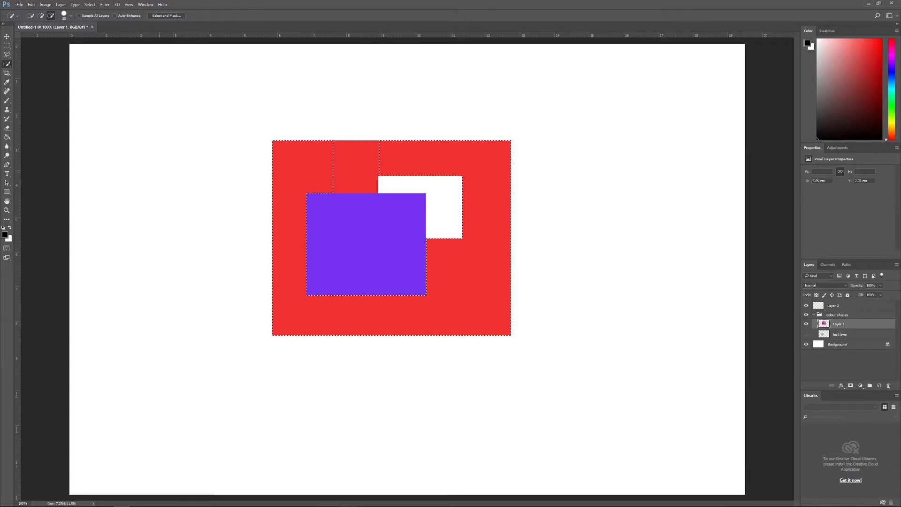
{"action": "key", "text": "ctrl+d"}
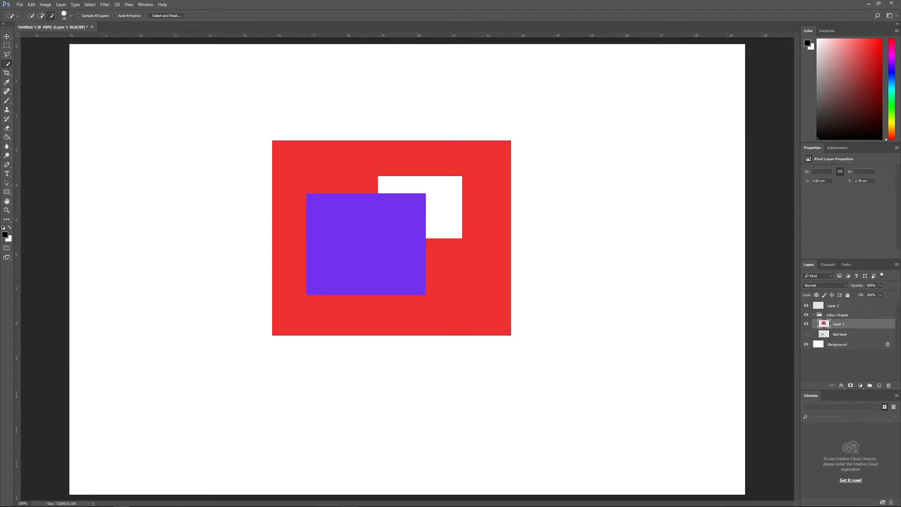
Step: Switch the Quick Selection tool through its new, add and subtract selection modes
{"action": "left_click", "coordinate": [30, 15]}
{"action": "left_click", "coordinate": [41, 15]}
{"action": "left_click", "coordinate": [51, 15]}
Step: Try cropping the canvas to a centred 1:1 square and undo the crop
{"action": "left_click", "coordinate": [7, 73]}
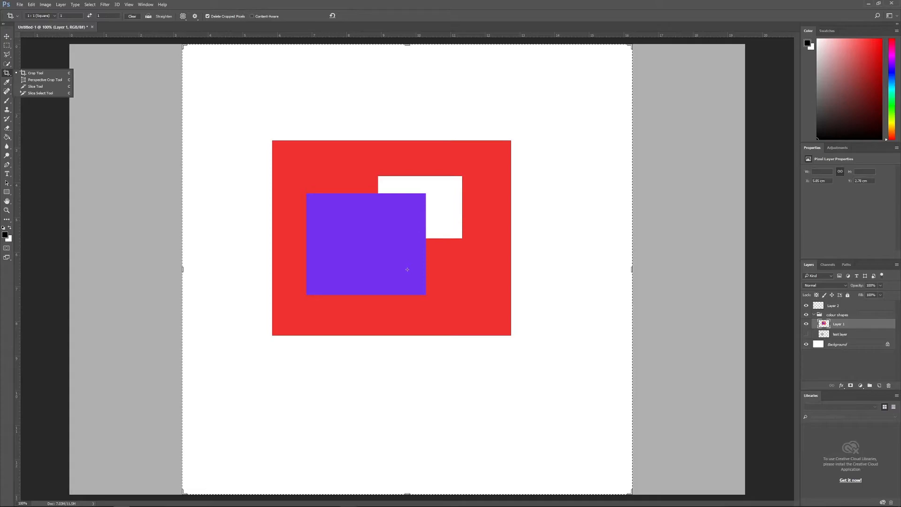
{"action": "left_click", "coordinate": [40, 15]}
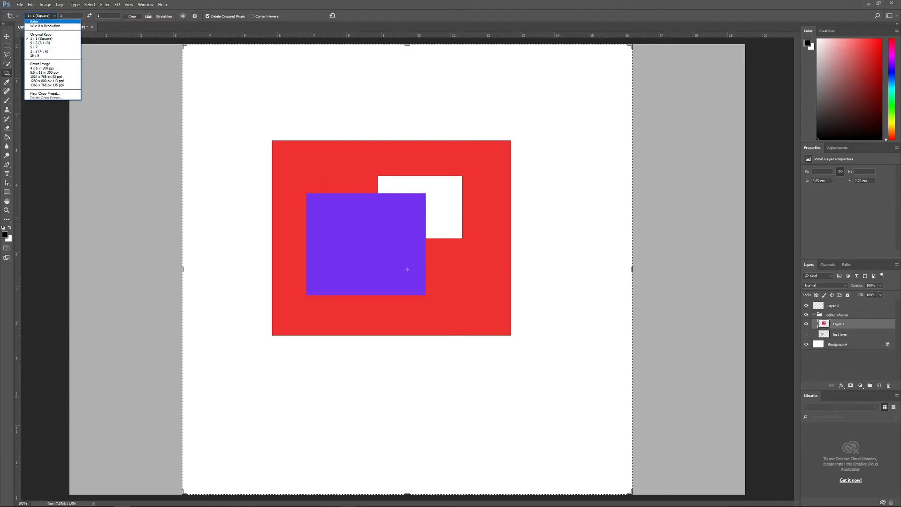
{"action": "left_click", "coordinate": [33, 22]}
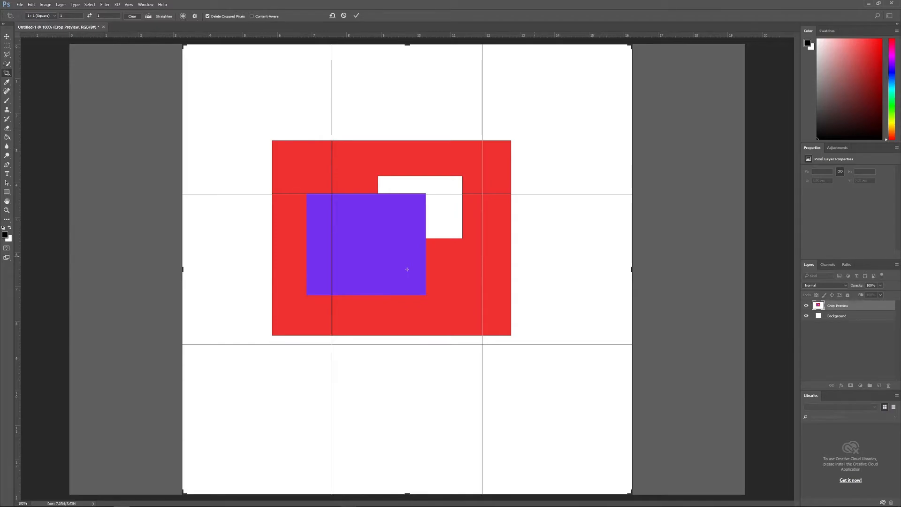
{"action": "key", "text": "Return"}
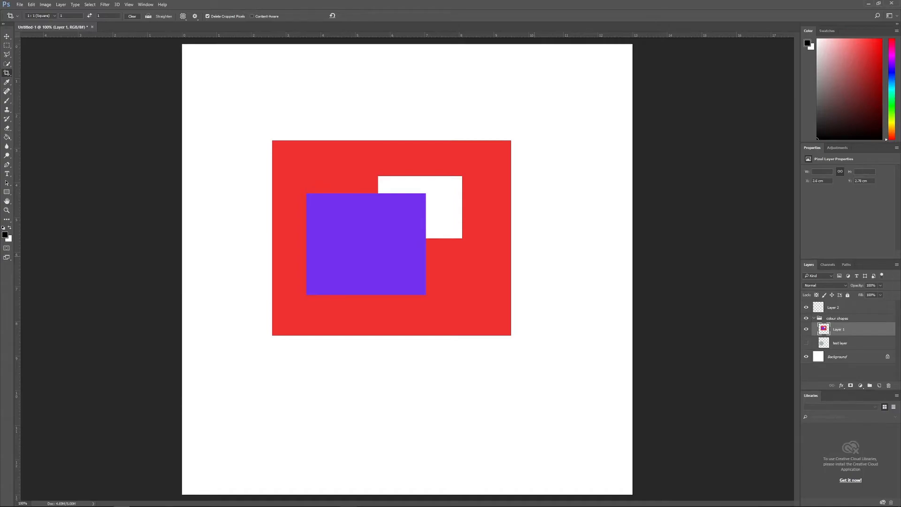
{"action": "key", "text": "ctrl+z"}
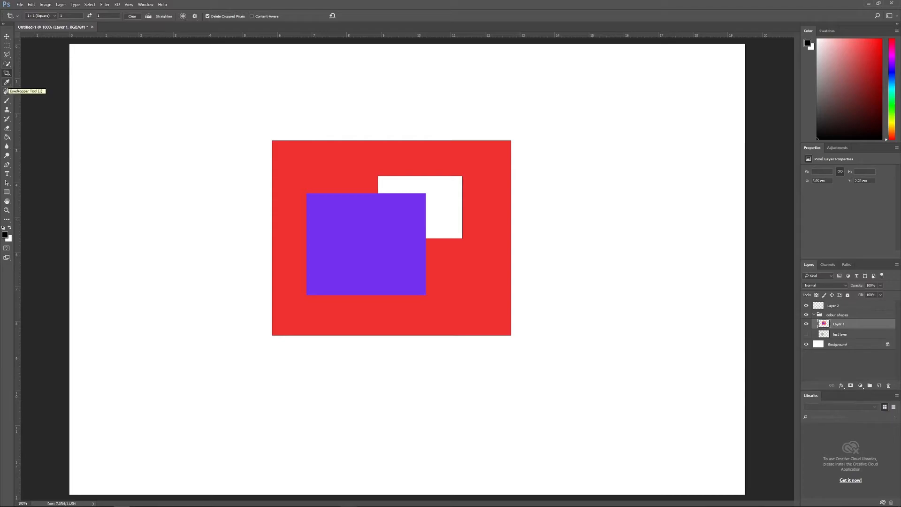
Step: Sample the red, purple and white areas with the Eyedropper tool and end on a dark grey foreground colour
{"action": "left_click", "coordinate": [7, 100]}
{"action": "left_click", "coordinate": [7, 82]}
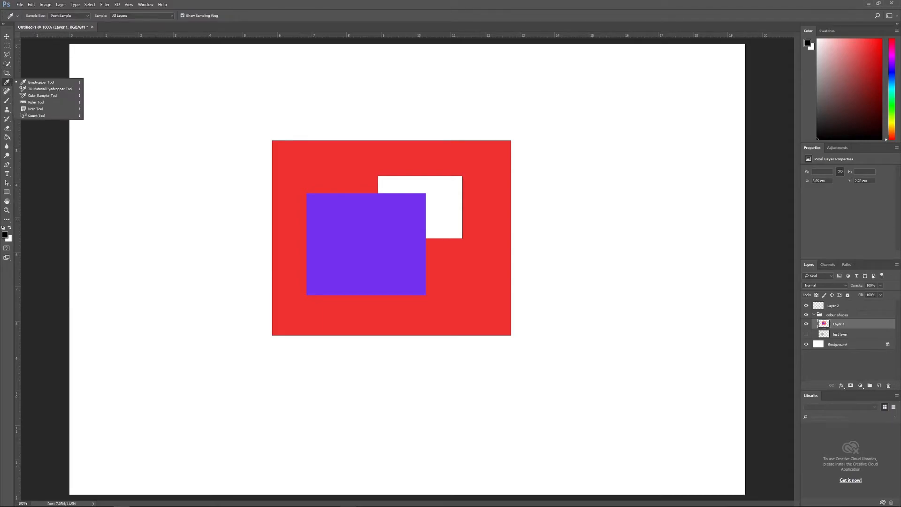
{"action": "left_click", "coordinate": [41, 82]}
{"action": "left_click", "coordinate": [362, 154]}
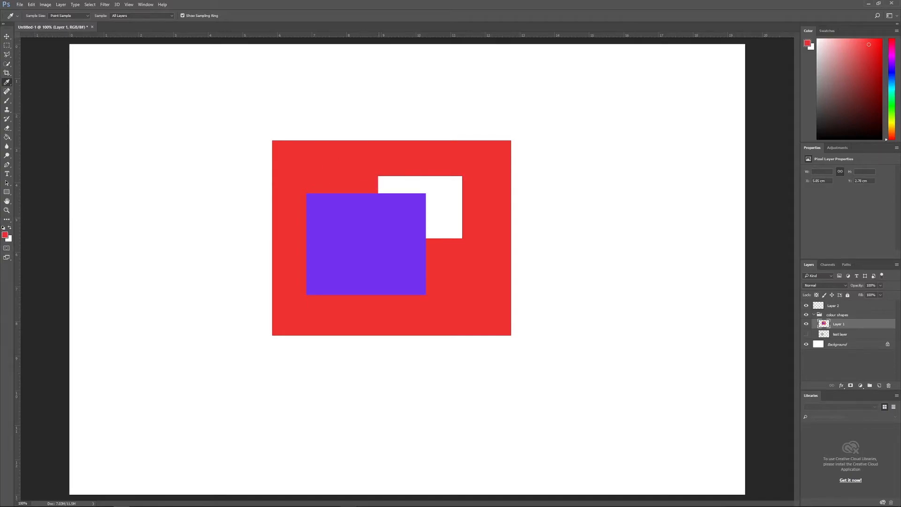
{"action": "left_click", "coordinate": [366, 243]}
{"action": "left_click", "coordinate": [442, 195]}
{"action": "key", "text": "d"}
Step: Switch to the Brush tool and set its size to 20 px
{"action": "left_click", "coordinate": [6, 92]}
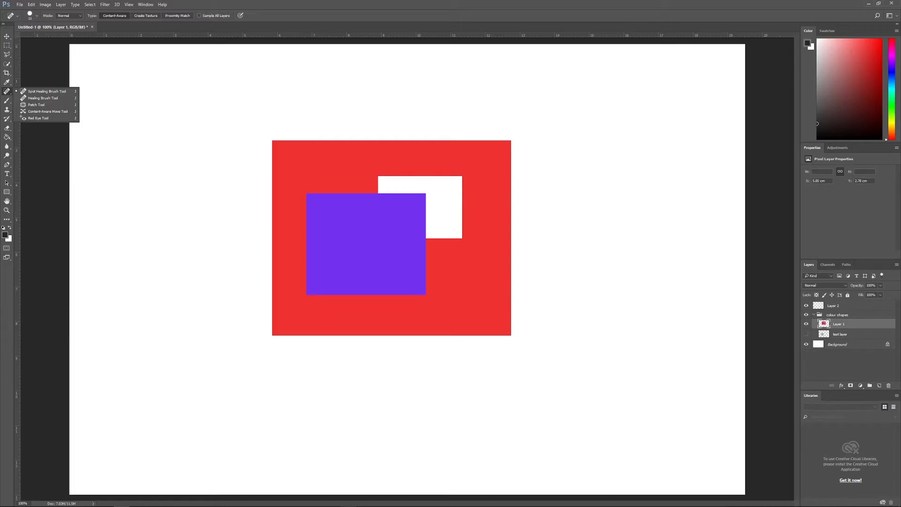
{"action": "left_click", "coordinate": [6, 101]}
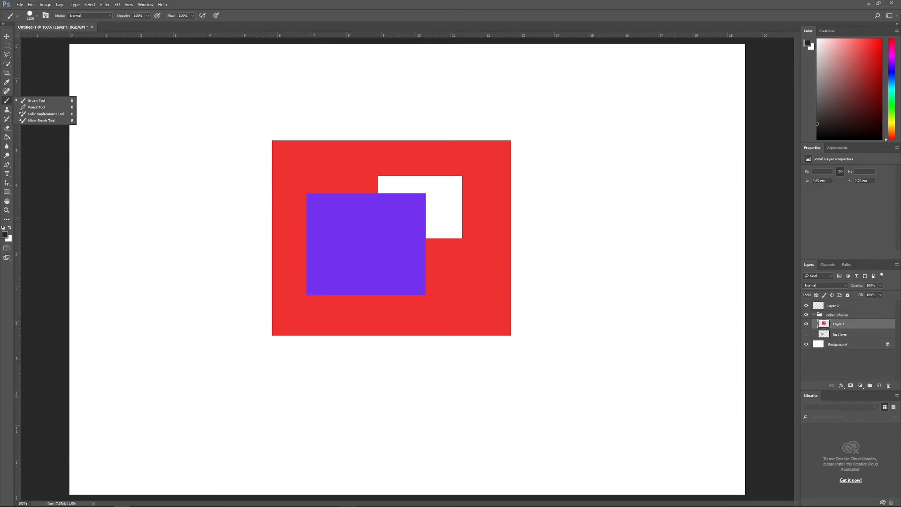
{"action": "left_click", "coordinate": [34, 16]}
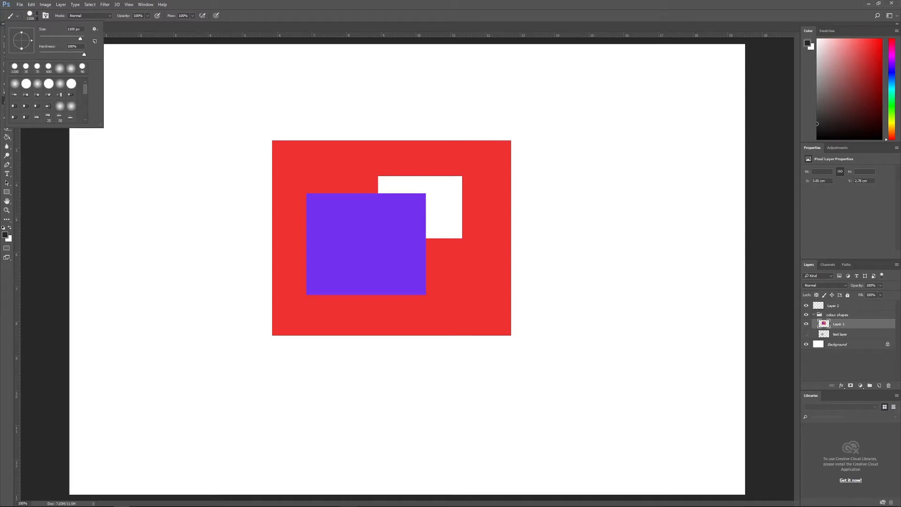
{"action": "left_click_drag", "start_coordinate": [80, 39], "coordinate": [44, 39]}
{"action": "type", "text": "20"}
{"action": "key", "text": "Return"}
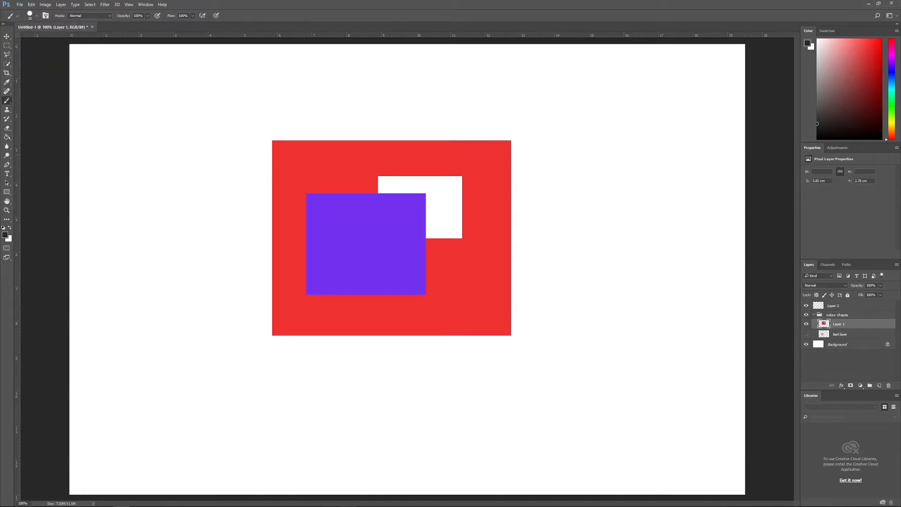
Step: Try a 20 px brush stroke across the upper canvas and undo it along with the stray dab
{"action": "mouse_move", "coordinate": [144, 158]}
{"action": "left_mouse_down"}
{"action": "mouse_move", "coordinate": [130, 90]}
{"action": "mouse_move", "coordinate": [434, 93]}
{"action": "mouse_move", "coordinate": [574, 131]}
{"action": "left_mouse_up"}
{"action": "key", "text": "ctrl+z"}
{"action": "left_click", "coordinate": [36, 16]}
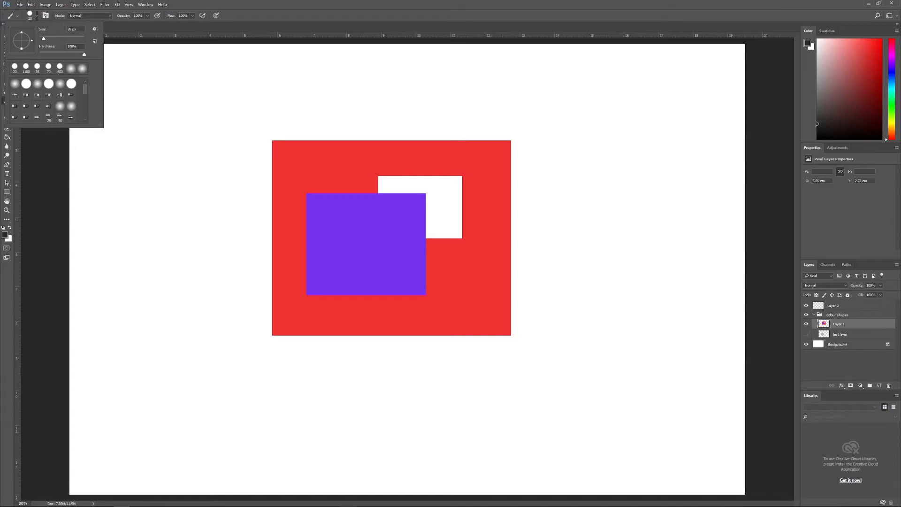
{"action": "left_click", "coordinate": [104, 126]}
{"action": "left_click", "coordinate": [105, 125]}
{"action": "key", "text": "ctrl+z"}
Step: Enlarge the brush preset picker to show all presets and choose the 24 px spatter brush
{"action": "left_click", "coordinate": [36, 15]}
{"action": "left_click_drag", "start_coordinate": [101, 126], "coordinate": [169, 373]}
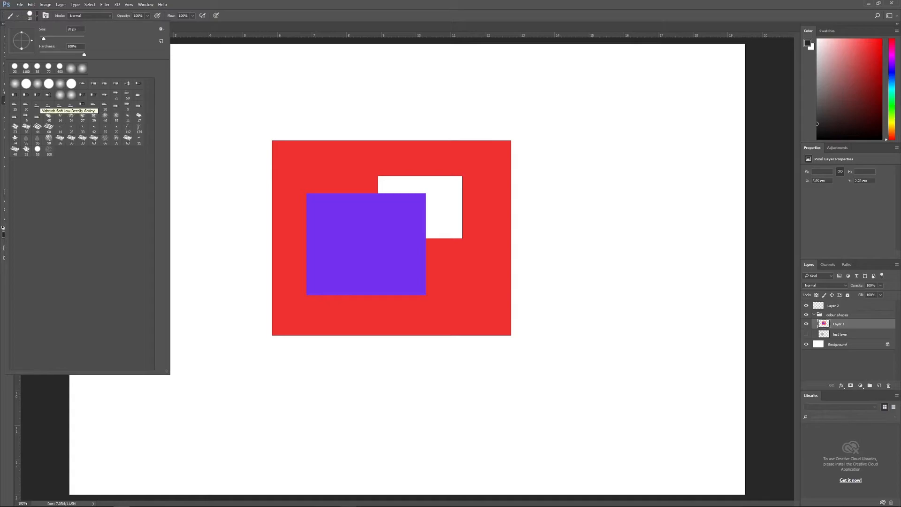
{"action": "left_click", "coordinate": [71, 117]}
Step: Paint two single spatter dabs and a bent stroke in the white area above the red rectangle
{"action": "left_click", "coordinate": [408, 79]}
{"action": "mouse_move", "coordinate": [442, 93]}
{"action": "left_mouse_down"}
{"action": "mouse_move", "coordinate": [528, 124]}
{"action": "mouse_move", "coordinate": [555, 163]}
{"action": "left_mouse_up"}
{"action": "left_click", "coordinate": [305, 114]}
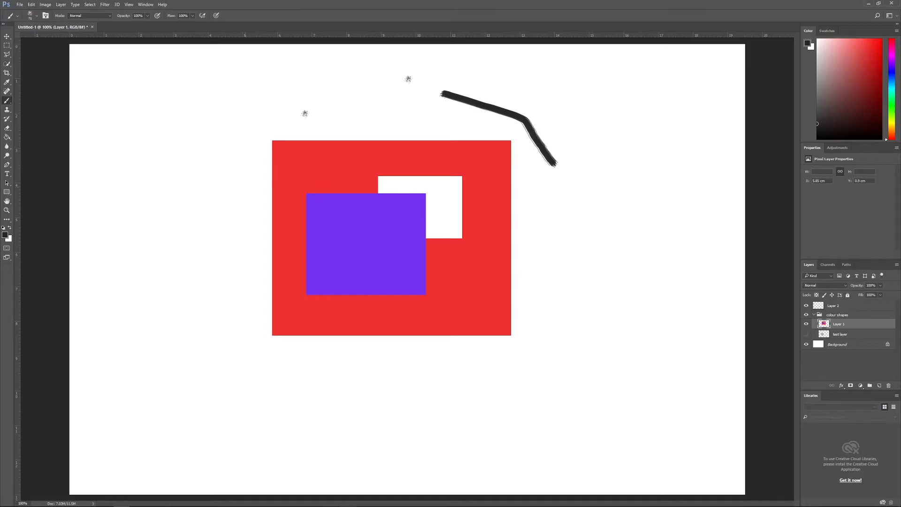
Step: Enlarge the spatter brush and settle on a size of 300 px
{"action": "key", "text": "bracketright"}
{"action": "key", "text": "bracketright"}
{"action": "key", "text": "bracketright"}
{"action": "key", "text": "bracketright"}
{"action": "key", "text": "bracketright"}
{"action": "key", "text": "bracketright"}
{"action": "key", "text": "bracketright"}
{"action": "key", "text": "bracketright"}
{"action": "key", "text": "bracketright"}
{"action": "key", "text": "bracketright"}
{"action": "key", "text": "bracketright"}
{"action": "key", "text": "bracketright"}
{"action": "key", "text": "bracketright"}
{"action": "key", "text": "bracketright"}
{"action": "key", "text": "bracketright"}
{"action": "key", "text": "bracketright"}
{"action": "key", "text": "bracketright"}
{"action": "key", "text": "bracketright"}
{"action": "key", "text": "bracketleft"}
{"action": "key", "text": "bracketleft"}
{"action": "key", "text": "bracketleft"}
{"action": "key", "text": "bracketleft"}
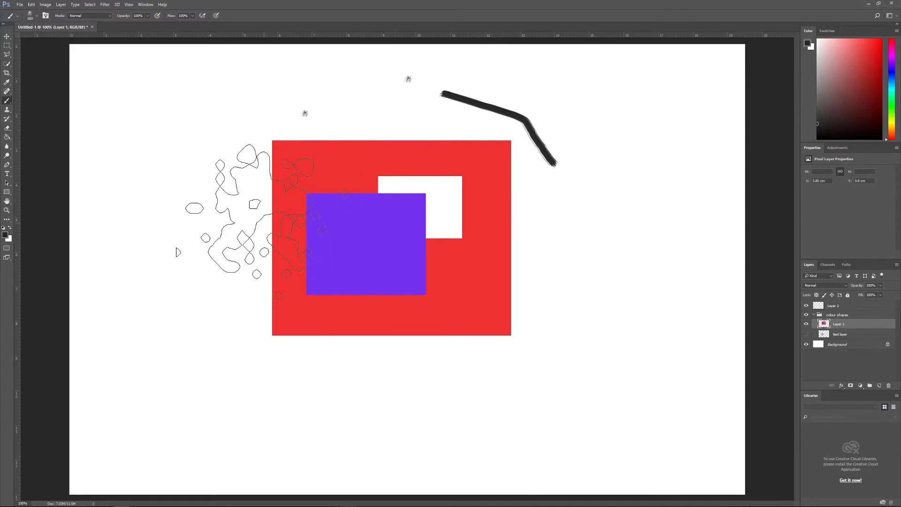
{"action": "key", "text": "bracketleft"}
{"action": "key", "text": "bracketleft"}
{"action": "key", "text": "bracketleft"}
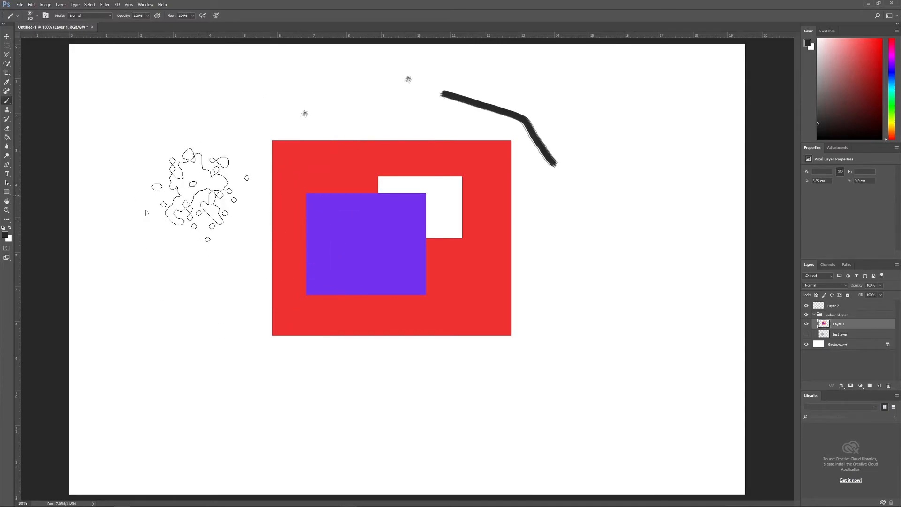
Step: Try stamping four large spatter marks beside and below the red rectangle, and undo all the spatter painting
{"action": "left_click", "coordinate": [144, 147]}
{"action": "left_click", "coordinate": [158, 275]}
{"action": "left_click", "coordinate": [243, 382]}
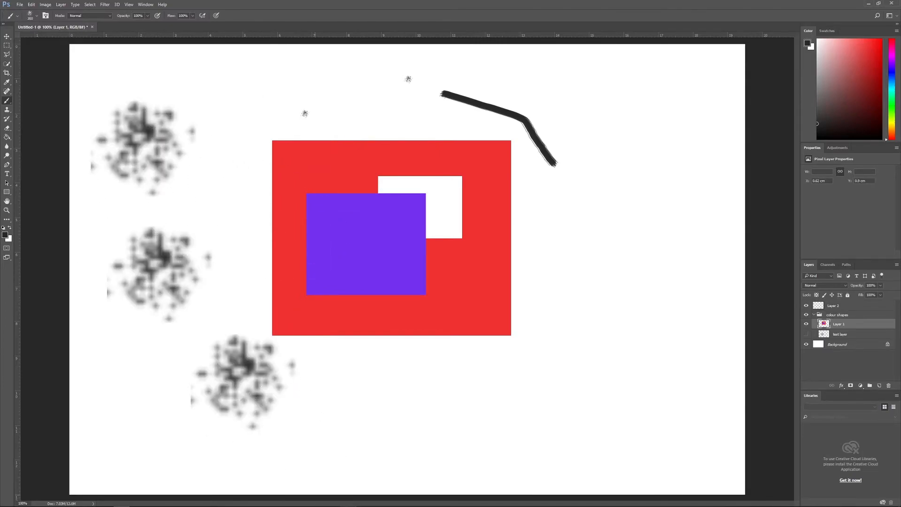
{"action": "left_click", "coordinate": [407, 402]}
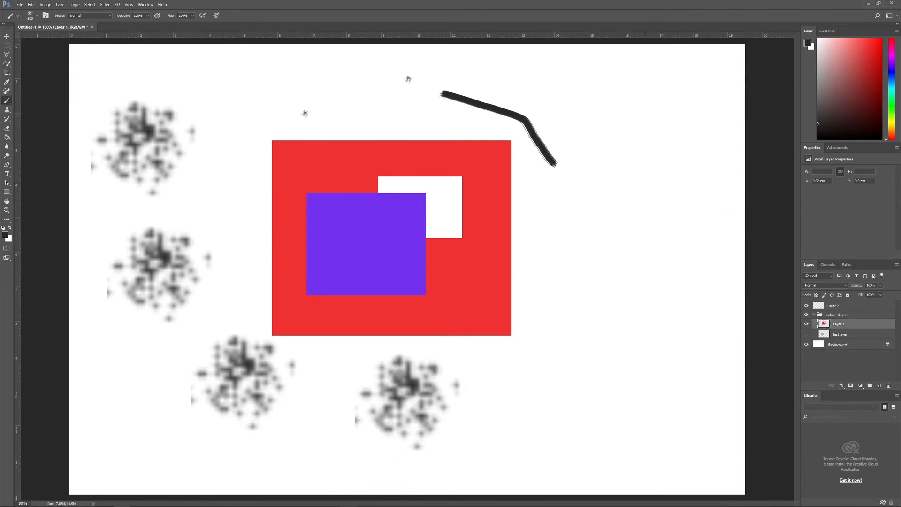
{"action": "key", "text": "ctrl+alt+z"}
{"action": "key", "text": "ctrl+alt+z"}
{"action": "key", "text": "ctrl+alt+z"}
{"action": "key", "text": "ctrl+alt+z"}
{"action": "key", "text": "ctrl+alt+z"}
{"action": "key", "text": "ctrl+alt+z"}
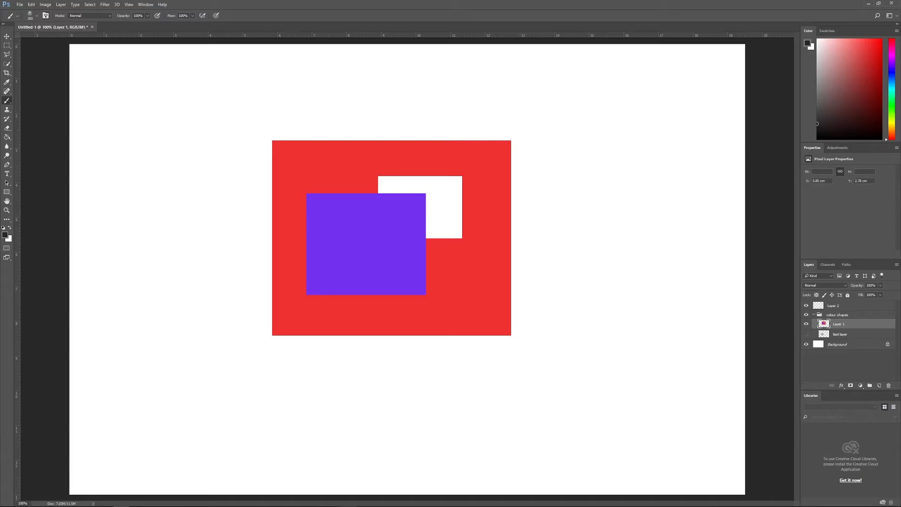
Step: Choose the 134 px grass brush preset
{"action": "left_click", "coordinate": [36, 16]}
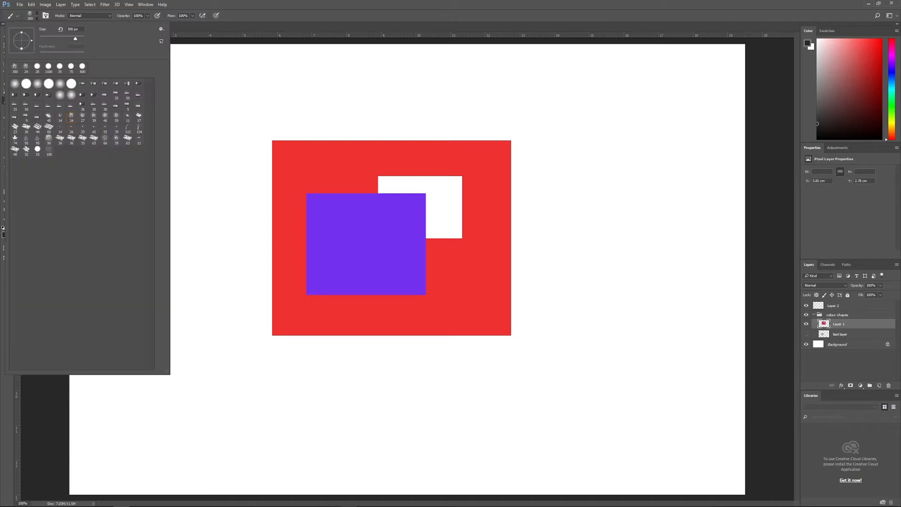
{"action": "left_click", "coordinate": [138, 129]}
{"action": "key", "text": "Return"}
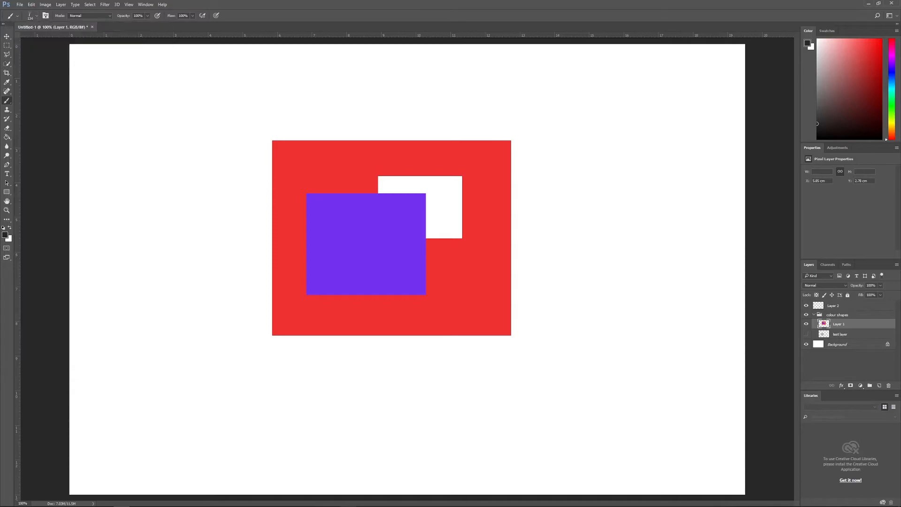
Step: Stamp scattered dark grey grass tufts left of the red rectangle and paint a row of grass above it
{"action": "left_click", "coordinate": [217, 237]}
{"action": "left_click", "coordinate": [171, 262]}
{"action": "left_click", "coordinate": [209, 282]}
{"action": "left_click", "coordinate": [206, 323]}
{"action": "left_click", "coordinate": [235, 375]}
{"action": "left_click", "coordinate": [237, 326]}
{"action": "left_click", "coordinate": [243, 270]}
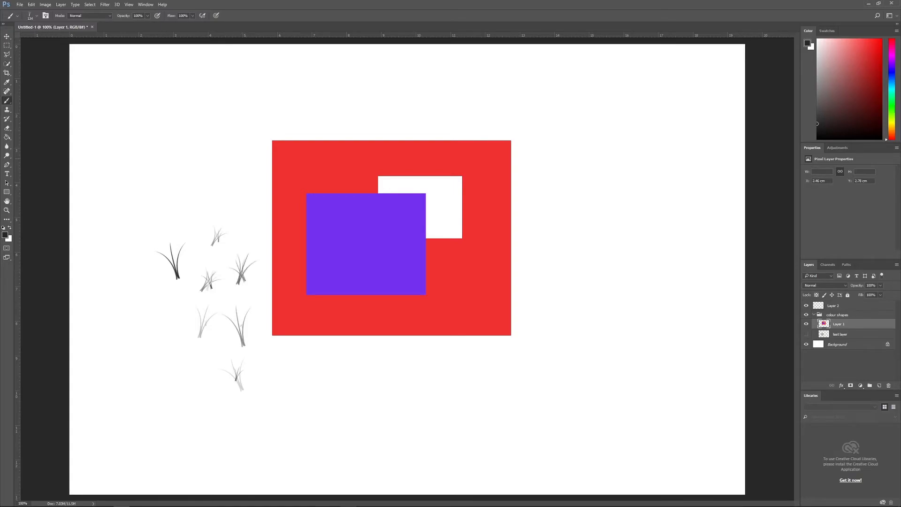
{"action": "left_click", "coordinate": [152, 165]}
{"action": "left_click", "coordinate": [181, 191]}
{"action": "left_click", "coordinate": [213, 182]}
{"action": "left_click", "coordinate": [231, 135]}
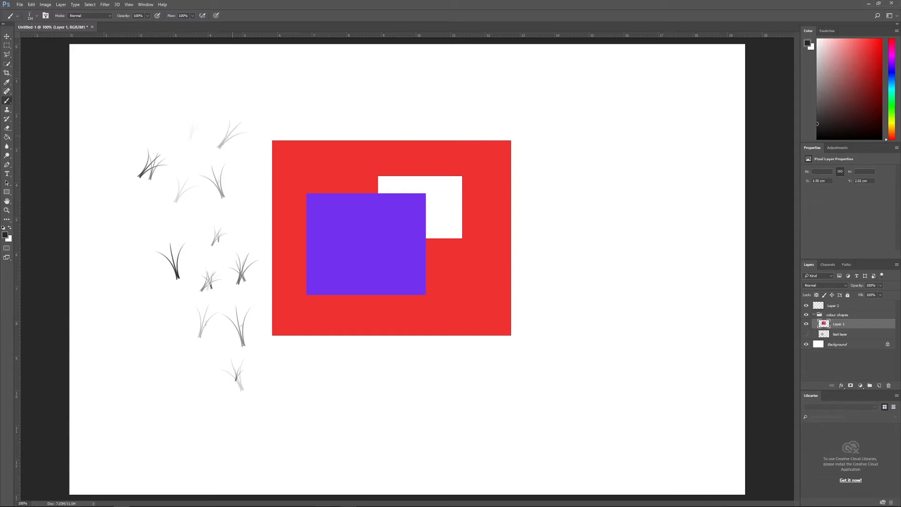
{"action": "left_click", "coordinate": [245, 186]}
{"action": "left_click", "coordinate": [250, 121]}
{"action": "left_click_drag", "start_coordinate": [278, 104], "coordinate": [565, 91]}
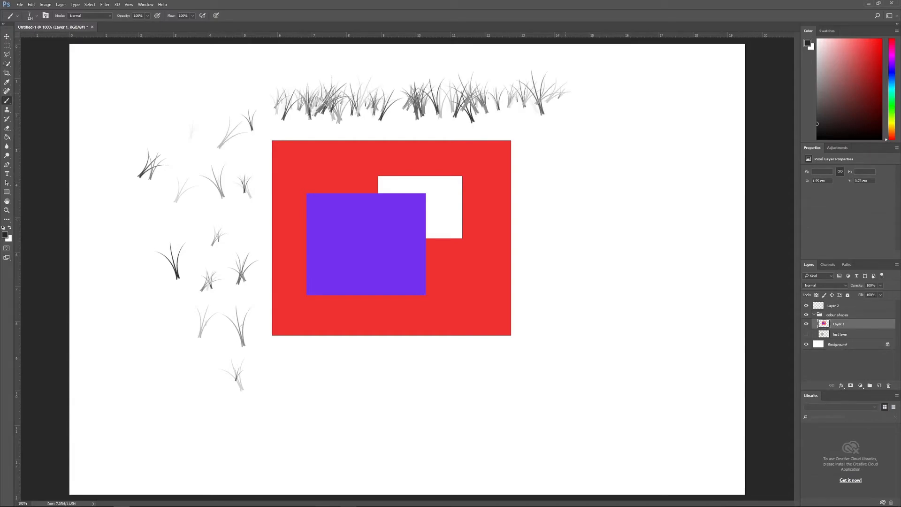
Step: Undo all the dark grey grass strokes
{"action": "key", "text": "ctrl+z"}
{"action": "key", "text": "ctrl+z"}
{"action": "key", "text": "ctrl+z"}
{"action": "key", "text": "ctrl+z"}
{"action": "key", "text": "ctrl+z"}
{"action": "key", "text": "ctrl+z"}
{"action": "key", "text": "ctrl+z"}
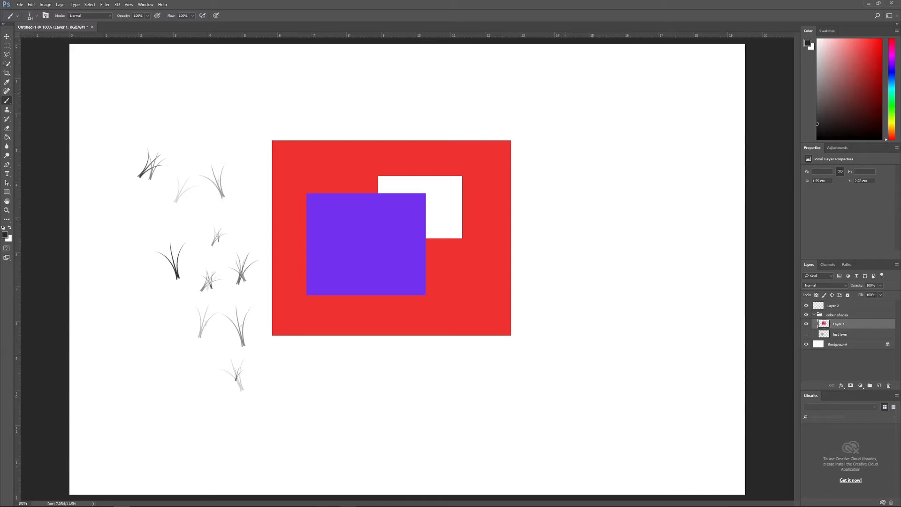
{"action": "key", "text": "ctrl+z"}
{"action": "key", "text": "ctrl+z"}
{"action": "key", "text": "ctrl+z"}
{"action": "key", "text": "ctrl+z"}
{"action": "key", "text": "ctrl+z"}
{"action": "key", "text": "ctrl+z"}
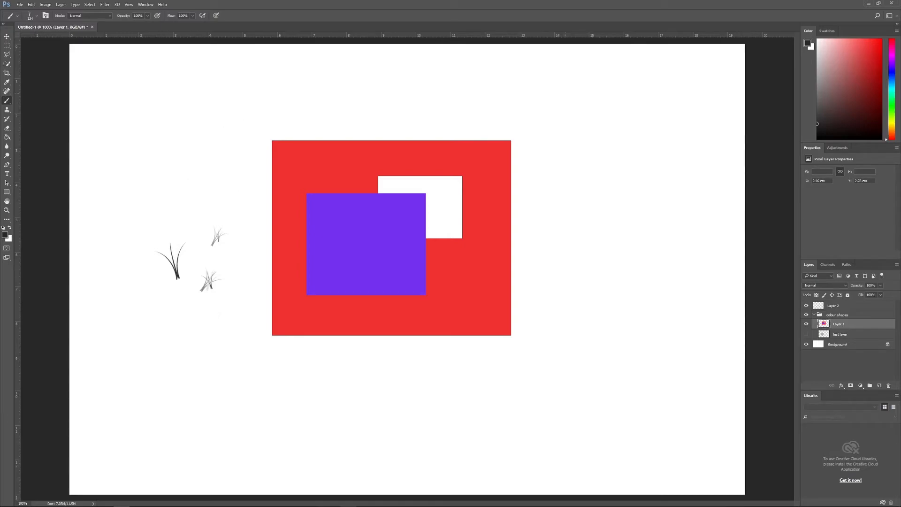
{"action": "key", "text": "ctrl+z"}
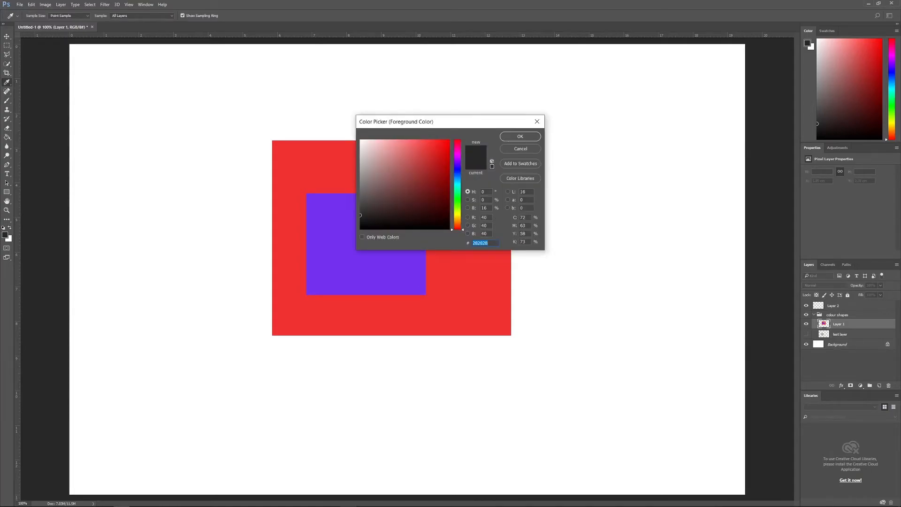
Step: Set the foreground colour to green #36d000
{"action": "type", "text": "36d000"}
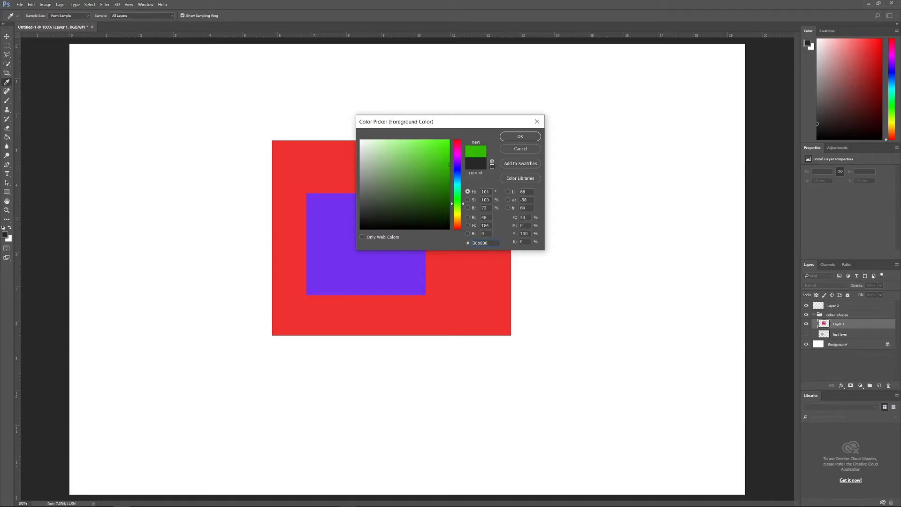
{"action": "key", "text": "Return"}
Step: Try painting green grass along the red rectangle's lower edge on Layer 1 and erasing part of it, and undo both
{"action": "mouse_move", "coordinate": [253, 335]}
{"action": "left_mouse_down"}
{"action": "mouse_move", "coordinate": [565, 335]}
{"action": "mouse_move", "coordinate": [539, 332]}
{"action": "mouse_move", "coordinate": [252, 335]}
{"action": "mouse_move", "coordinate": [306, 346]}
{"action": "mouse_move", "coordinate": [553, 340]}
{"action": "mouse_move", "coordinate": [309, 354]}
{"action": "mouse_move", "coordinate": [260, 351]}
{"action": "mouse_move", "coordinate": [564, 351]}
{"action": "mouse_move", "coordinate": [237, 352]}
{"action": "left_mouse_up"}
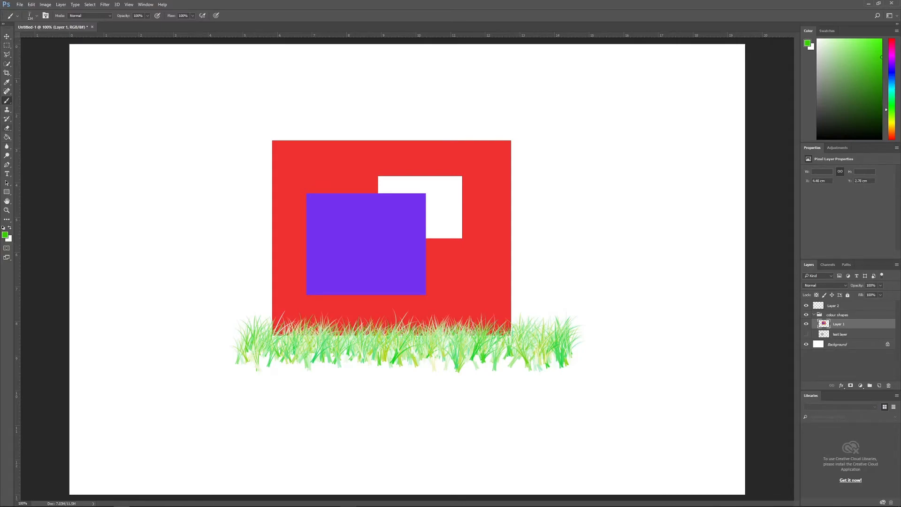
{"action": "left_click", "coordinate": [7, 128]}
{"action": "left_click", "coordinate": [37, 128]}
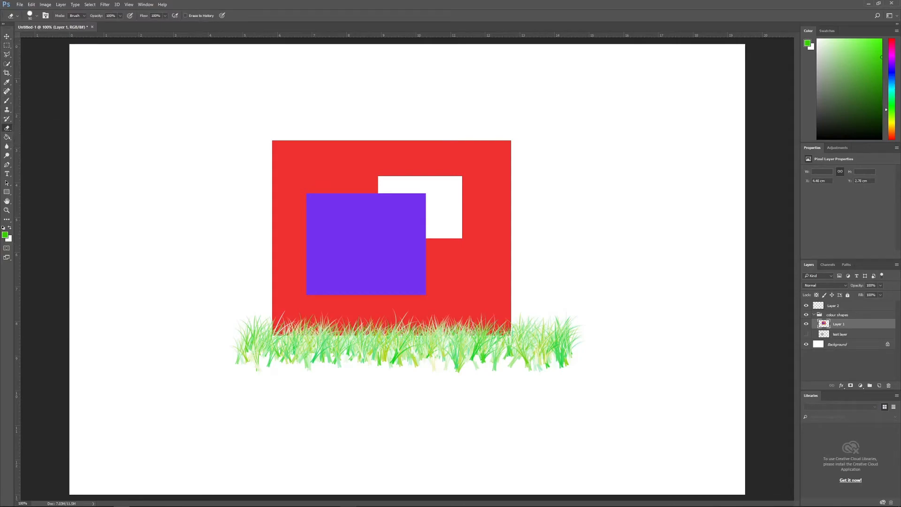
{"action": "left_click_drag", "start_coordinate": [265, 341], "coordinate": [375, 331]}
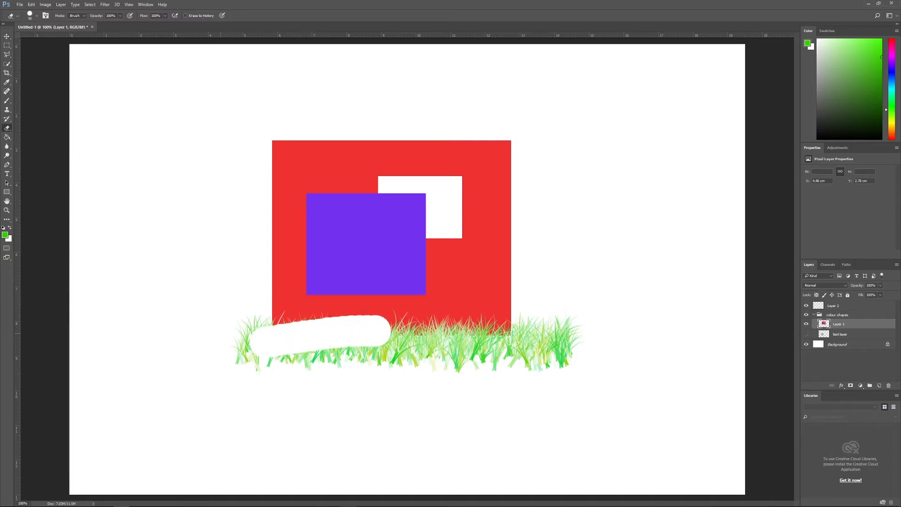
{"action": "key", "text": "ctrl+z"}
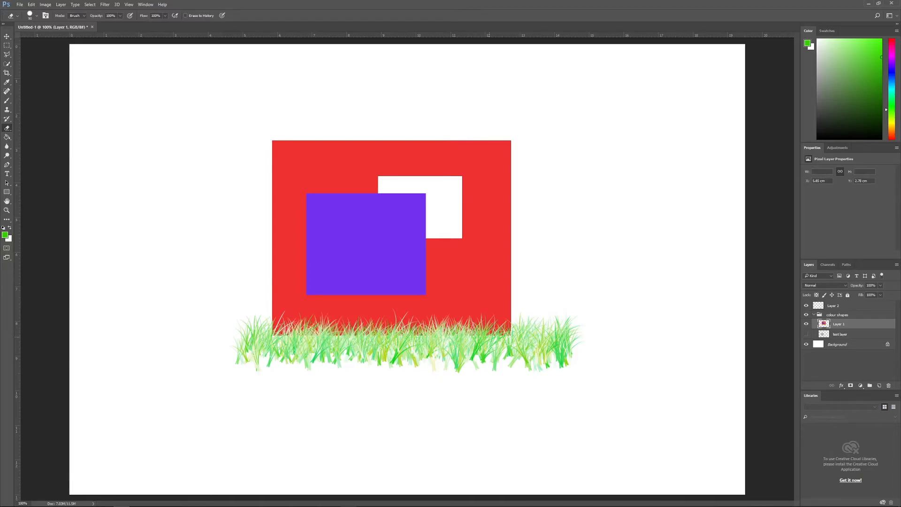
{"action": "key", "text": "ctrl+alt+z"}
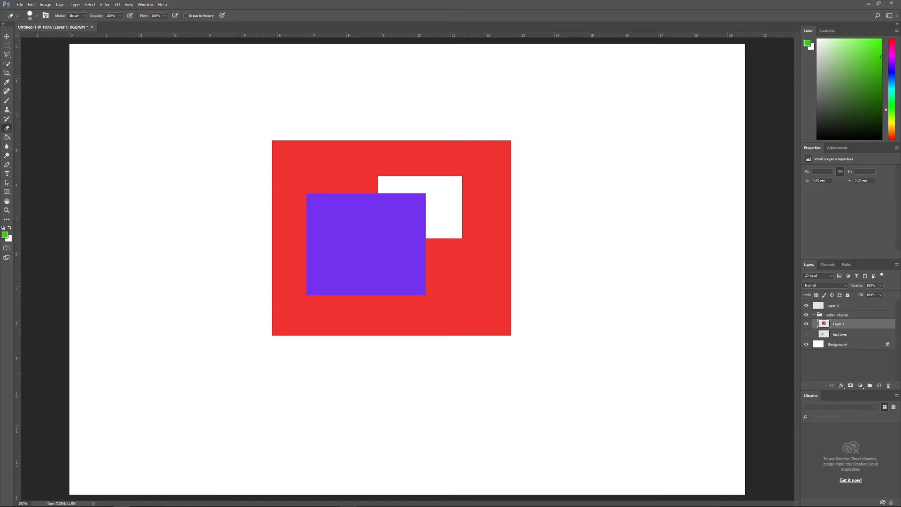
Step: Select Layer 2 and increase the size of the grass brush
{"action": "left_click", "coordinate": [845, 305]}
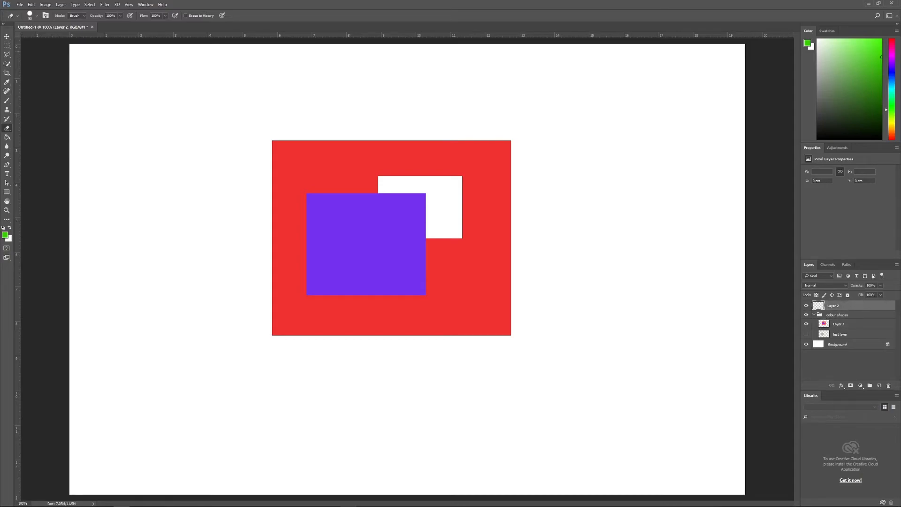
{"action": "key", "text": "b"}
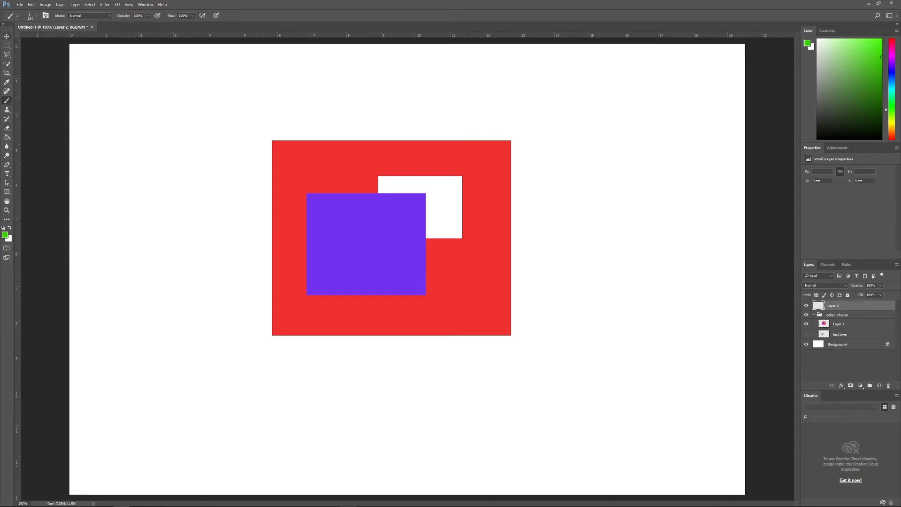
{"action": "left_click", "coordinate": [37, 16]}
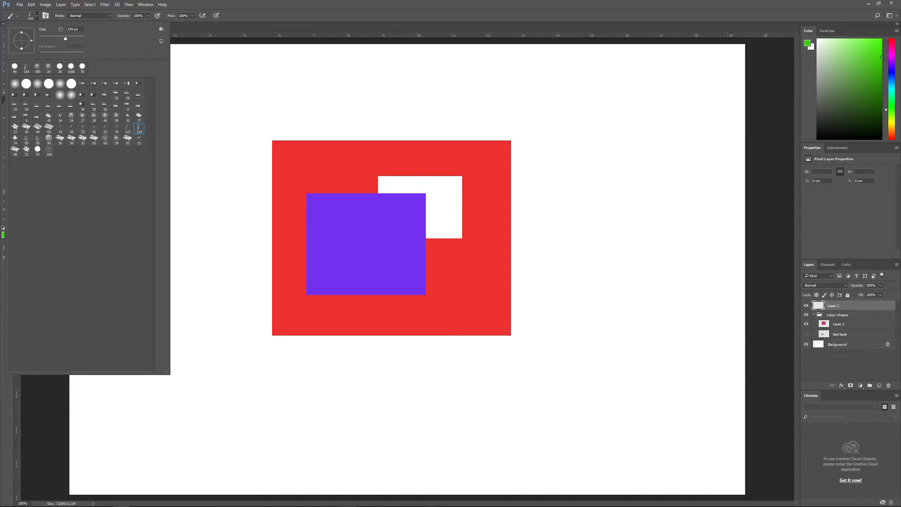
{"action": "left_click_drag", "start_coordinate": [65, 39], "coordinate": [70, 38]}
{"action": "key", "text": "Return"}
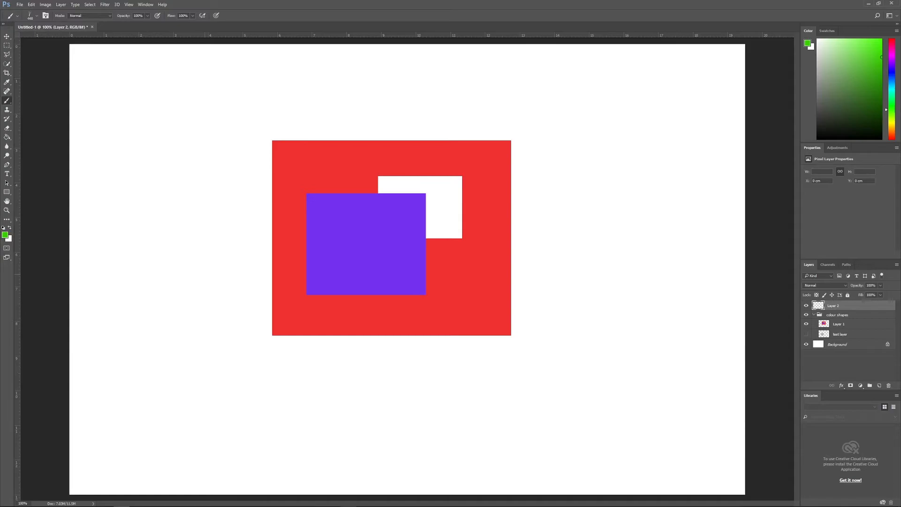
Step: Paint large green grass tufts on Layer 2 across and beyond the lower edge of the red rectangle
{"action": "left_click", "coordinate": [258, 309]}
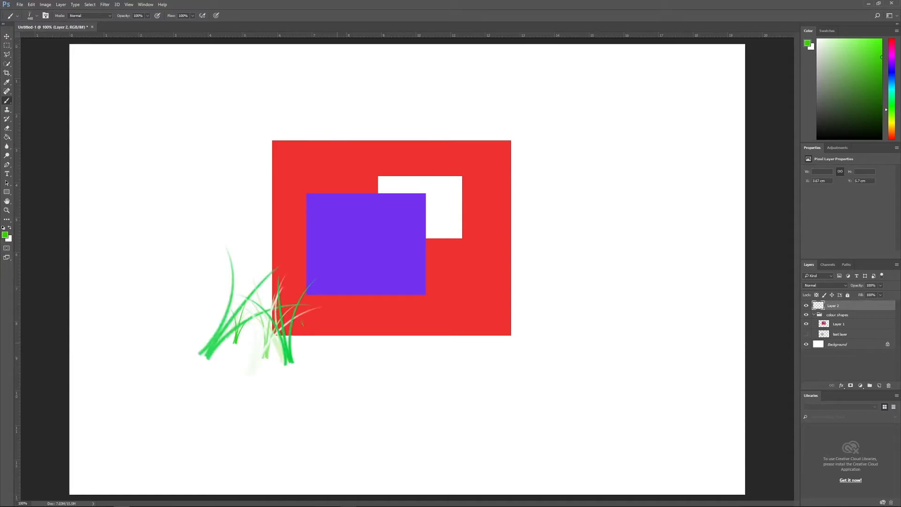
{"action": "left_click", "coordinate": [367, 347]}
{"action": "left_click", "coordinate": [486, 363]}
{"action": "left_click", "coordinate": [528, 352]}
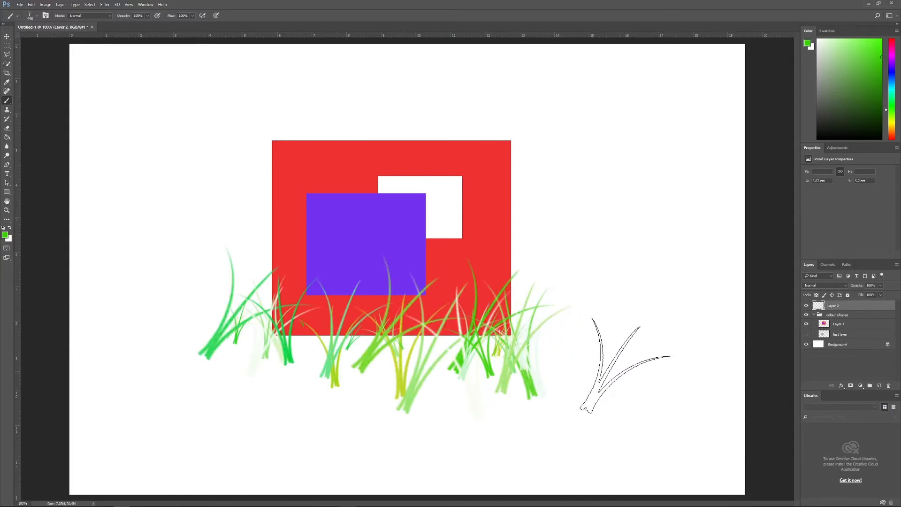
{"action": "left_click", "coordinate": [615, 356]}
{"action": "left_click", "coordinate": [478, 381]}
Step: Try adding more grass tufts below the left part of the grass row on Layer 2, and undo them
{"action": "left_click", "coordinate": [248, 381]}
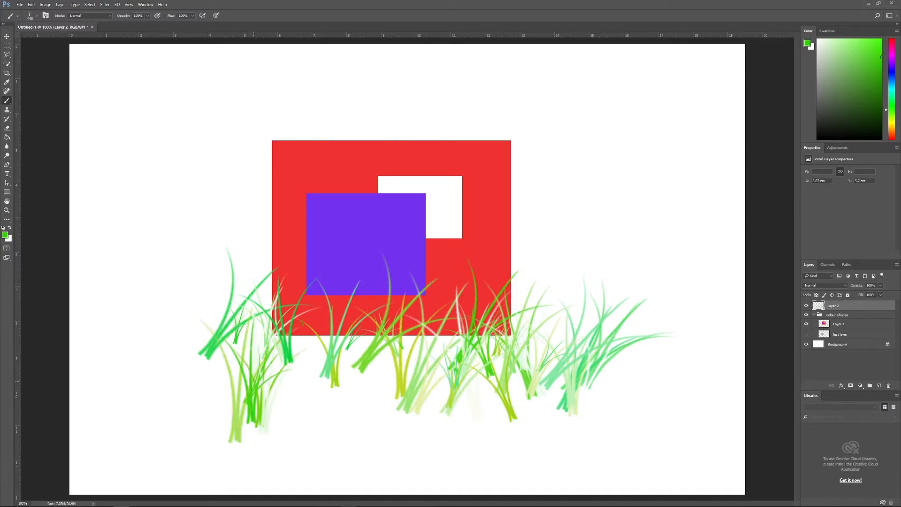
{"action": "left_click", "coordinate": [324, 399]}
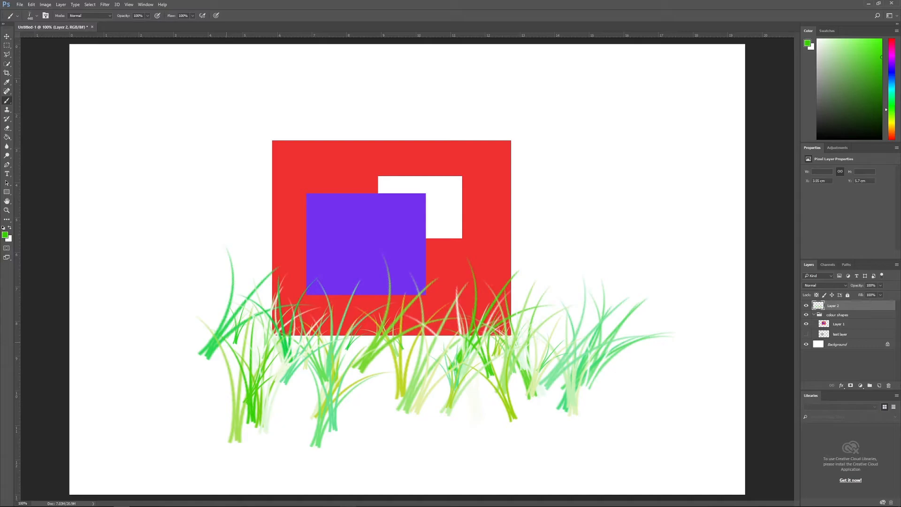
{"action": "key", "text": "ctrl+alt+z"}
{"action": "key", "text": "ctrl+alt+z"}
{"action": "key", "text": "ctrl+alt+z"}
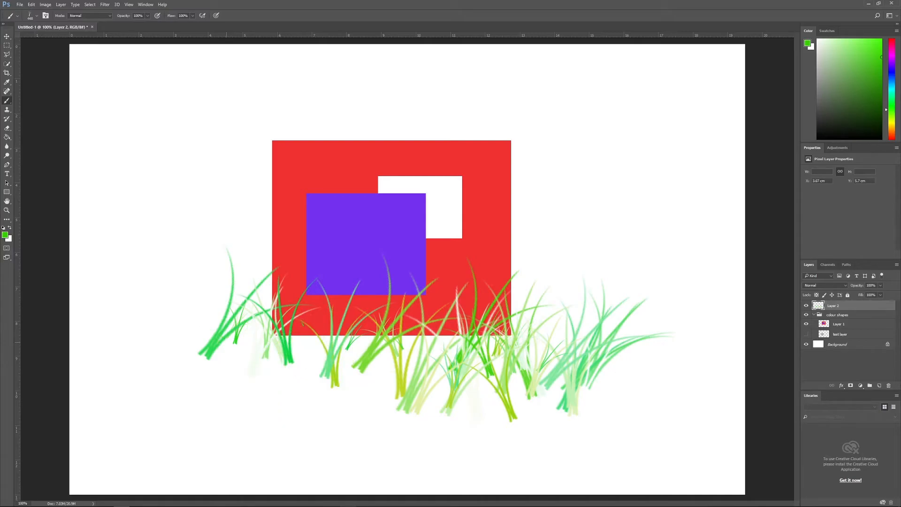
Step: Undo all the large grass tufts painted on Layer 2
{"action": "key", "text": "ctrl+alt+z"}
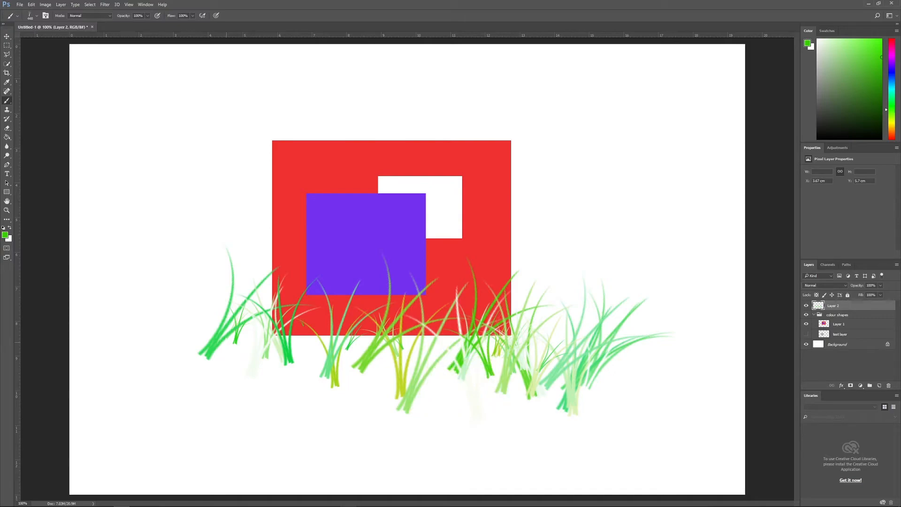
{"action": "key", "text": "ctrl+alt+z"}
{"action": "key", "text": "ctrl+alt+z"}
{"action": "key", "text": "ctrl+alt+z"}
{"action": "key", "text": "ctrl+alt+z"}
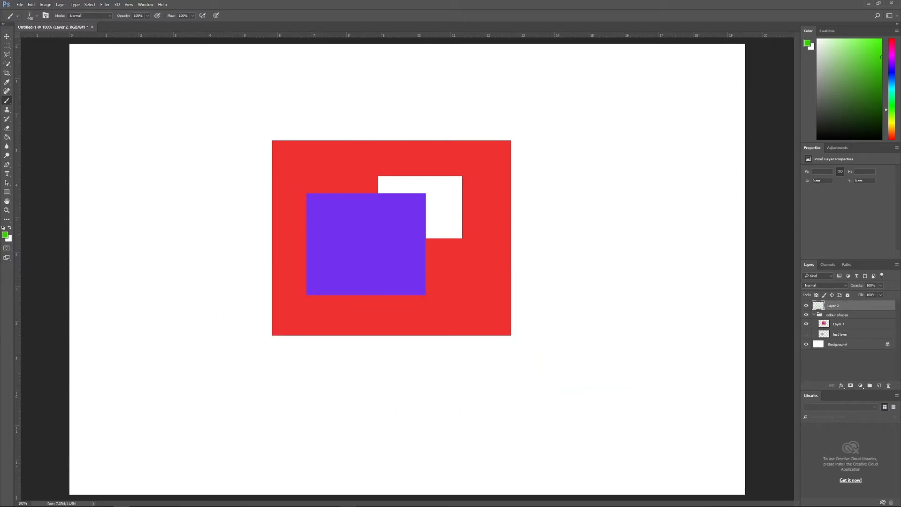
Step: Try the 63 px textured brush preset with two green strokes below the red rectangle, and undo both
{"action": "left_click", "coordinate": [36, 15]}
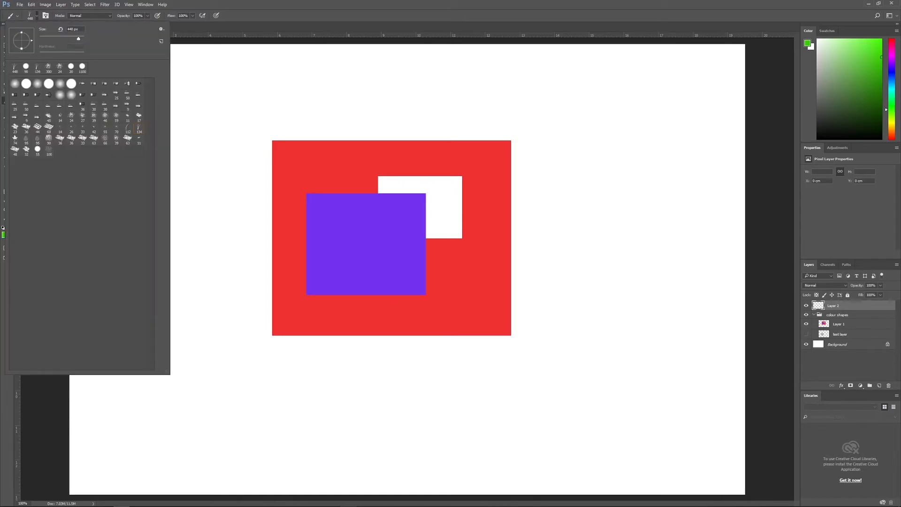
{"action": "left_click", "coordinate": [139, 128]}
{"action": "left_click", "coordinate": [93, 140]}
{"action": "left_click_drag", "start_coordinate": [254, 349], "coordinate": [474, 350]}
{"action": "left_click_drag", "start_coordinate": [228, 394], "coordinate": [542, 371]}
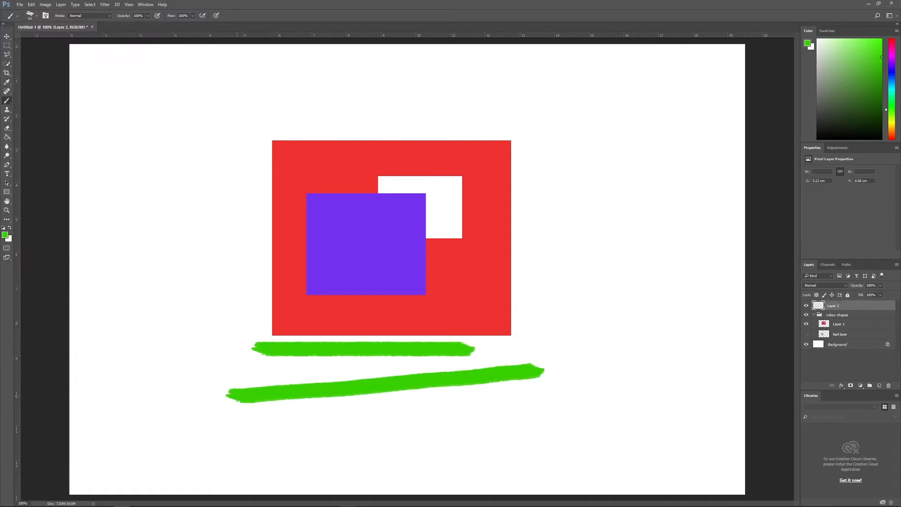
{"action": "key", "text": "ctrl+alt+z"}
{"action": "key", "text": "ctrl+alt+z"}
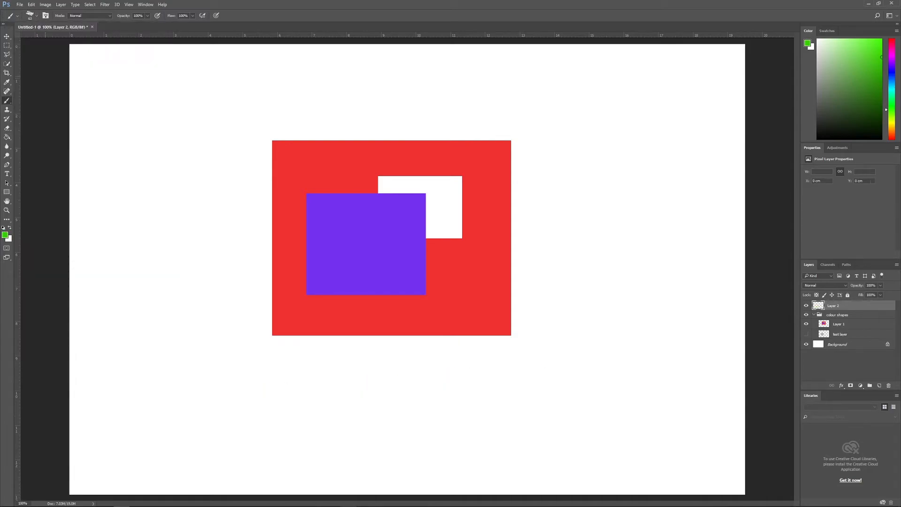
Step: Paint a dense row of grass on Layer 2 along the red rectangle's lower edge with the 134 px grass brush
{"action": "left_click", "coordinate": [36, 16]}
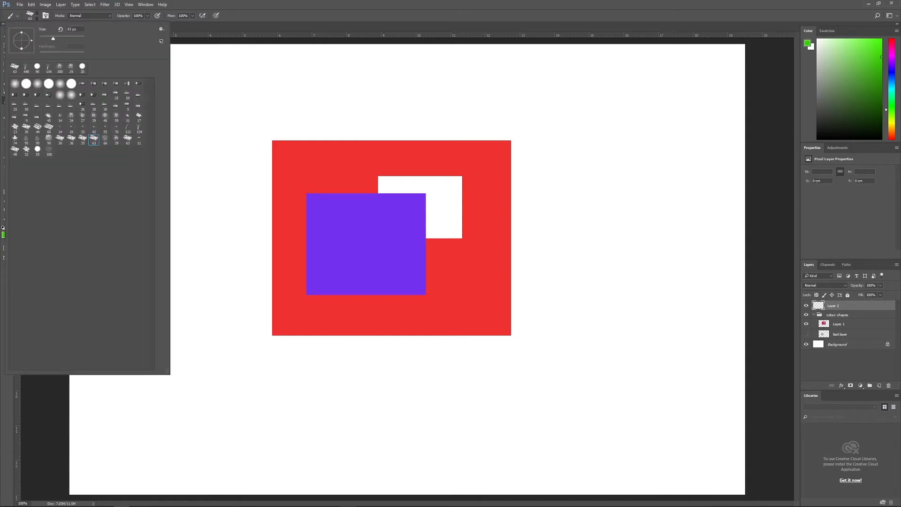
{"action": "left_click", "coordinate": [48, 68]}
{"action": "key", "text": "Return"}
{"action": "mouse_move", "coordinate": [408, 336]}
{"action": "left_mouse_down"}
{"action": "mouse_move", "coordinate": [583, 339]}
{"action": "mouse_move", "coordinate": [254, 367]}
{"action": "mouse_move", "coordinate": [512, 367]}
{"action": "mouse_move", "coordinate": [259, 348]}
{"action": "mouse_move", "coordinate": [465, 348]}
{"action": "mouse_move", "coordinate": [288, 377]}
{"action": "mouse_move", "coordinate": [438, 379]}
{"action": "mouse_move", "coordinate": [597, 357]}
{"action": "mouse_move", "coordinate": [499, 353]}
{"action": "mouse_move", "coordinate": [476, 339]}
{"action": "mouse_move", "coordinate": [429, 334]}
{"action": "mouse_move", "coordinate": [313, 341]}
{"action": "left_mouse_up"}
{"action": "left_click_drag", "start_coordinate": [488, 334], "coordinate": [523, 340]}
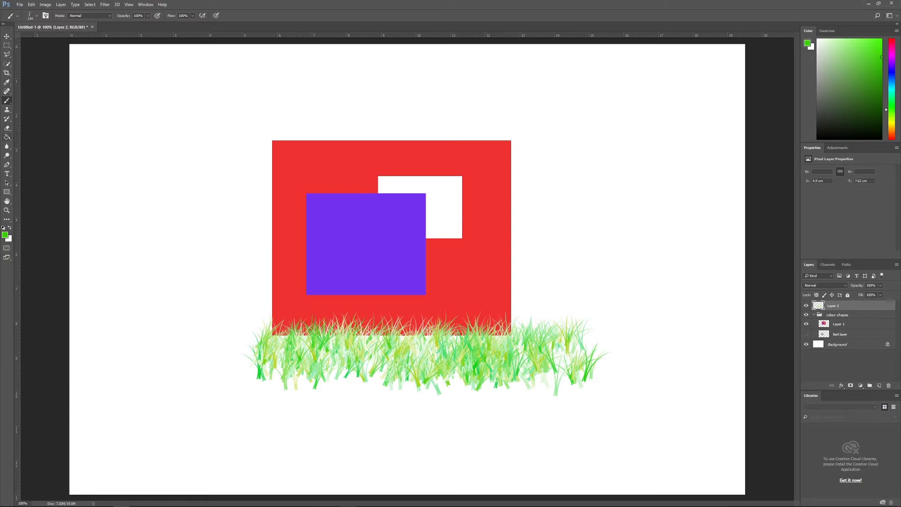
Step: Erase parts of the grass row along the red rectangle's lower edge with the Eraser tool
{"action": "left_click", "coordinate": [7, 128]}
{"action": "left_click", "coordinate": [28, 128]}
{"action": "mouse_move", "coordinate": [528, 328]}
{"action": "left_mouse_down"}
{"action": "mouse_move", "coordinate": [517, 337]}
{"action": "mouse_move", "coordinate": [389, 326]}
{"action": "left_mouse_up"}
{"action": "left_click_drag", "start_coordinate": [287, 320], "coordinate": [330, 362]}
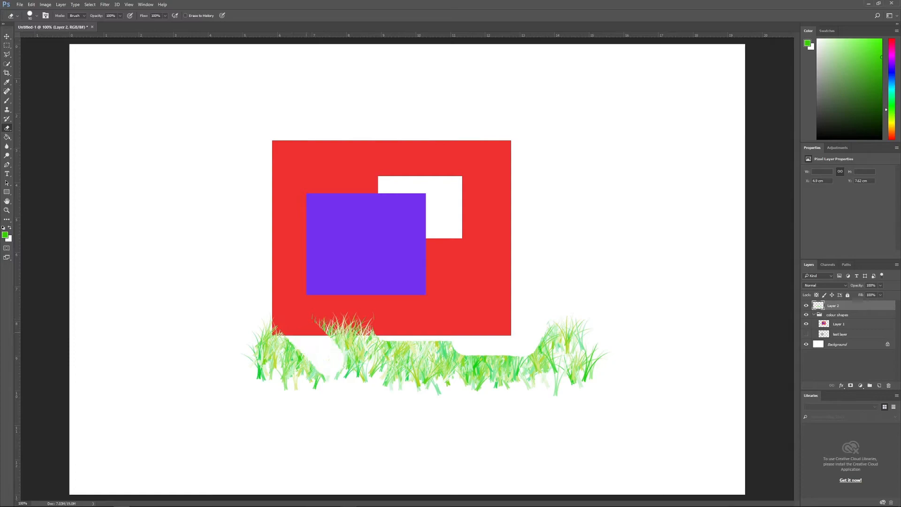
{"action": "left_click_drag", "start_coordinate": [326, 329], "coordinate": [383, 333]}
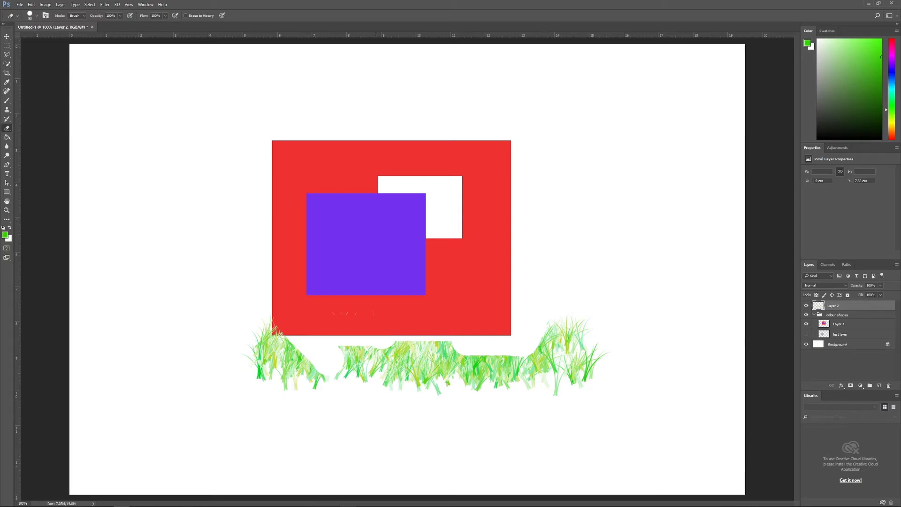
Step: Clear all the grass from Layer 2 and remove the selection, leaving the Brush tool active
{"action": "key", "text": "ctrl+a"}
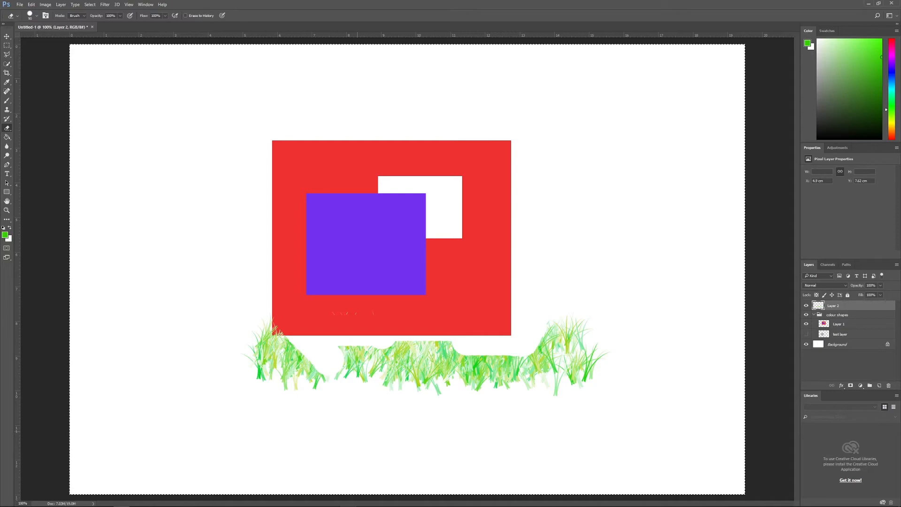
{"action": "key", "text": "Delete"}
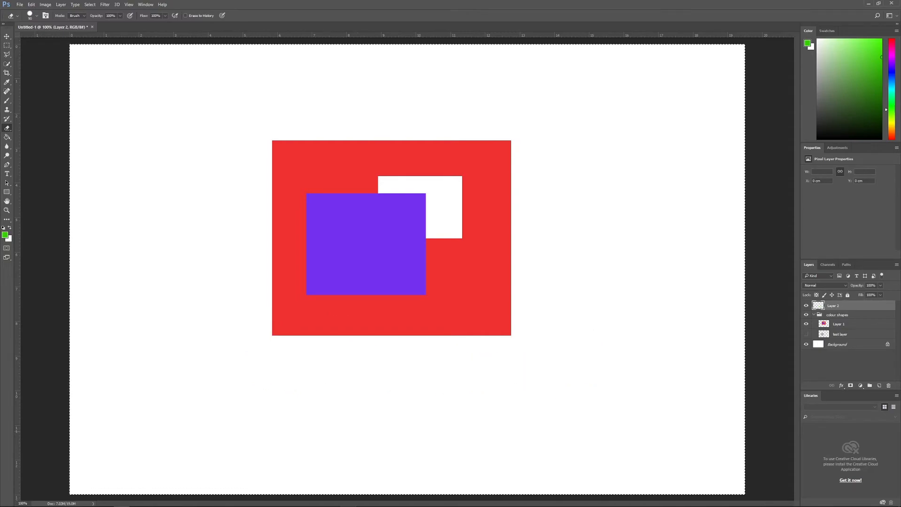
{"action": "key", "text": "v"}
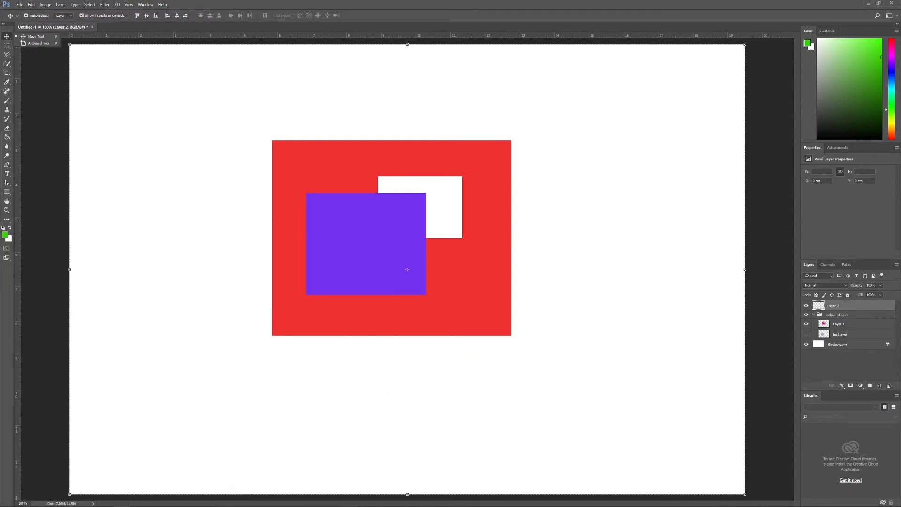
{"action": "key", "text": "b"}
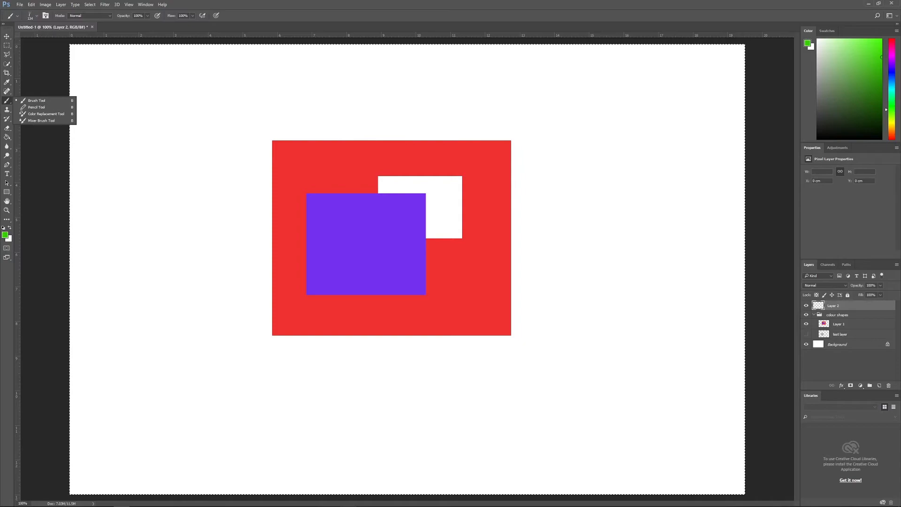
{"action": "key", "text": "Escape"}
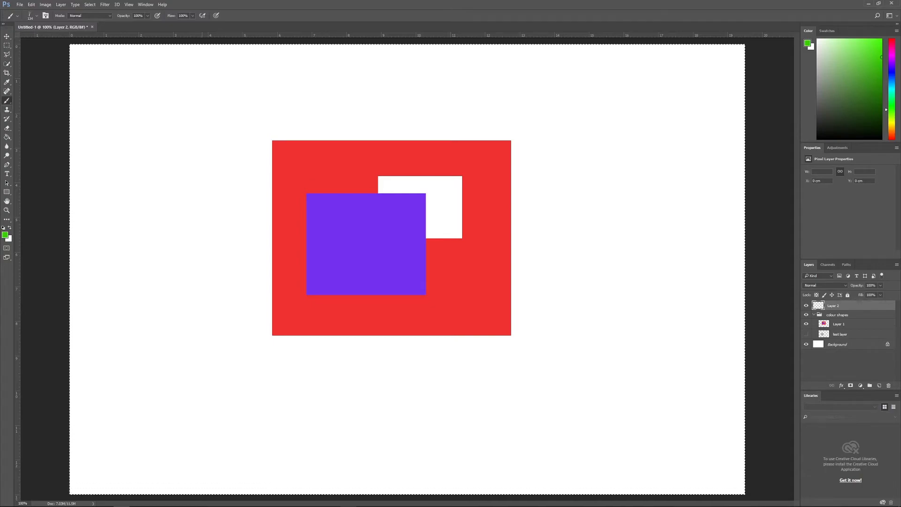
{"action": "key", "text": "ctrl+d"}
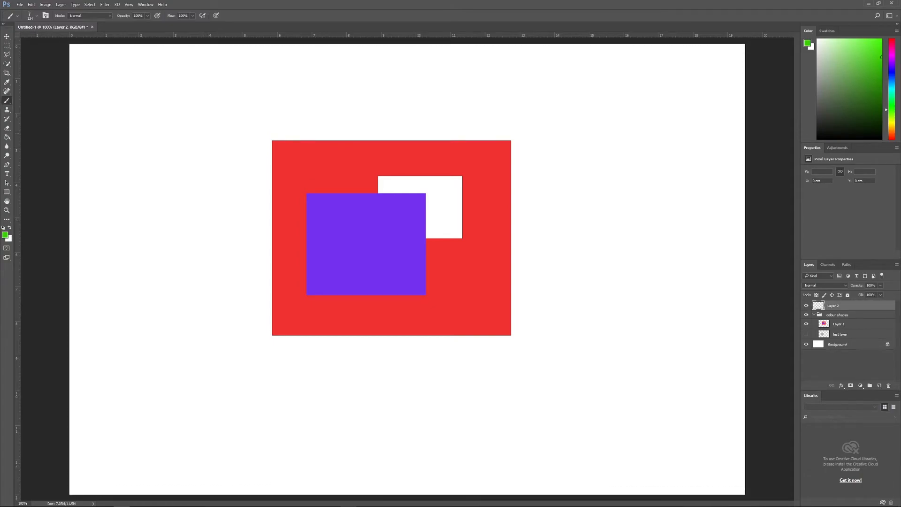
Step: Activate the Clone Stamp tool with a soft 175 px brush and try stamping over the white rectangle on Layer 2
{"action": "left_click", "coordinate": [6, 110]}
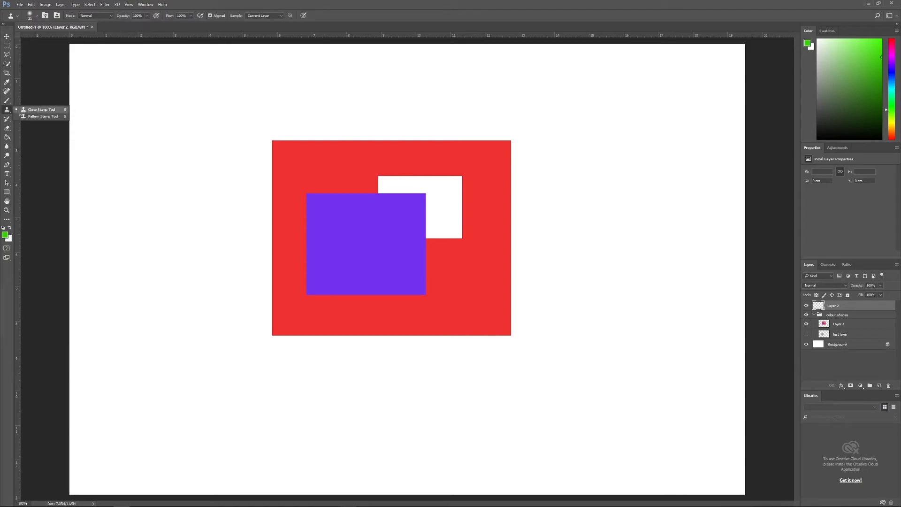
{"action": "left_click", "coordinate": [49, 110]}
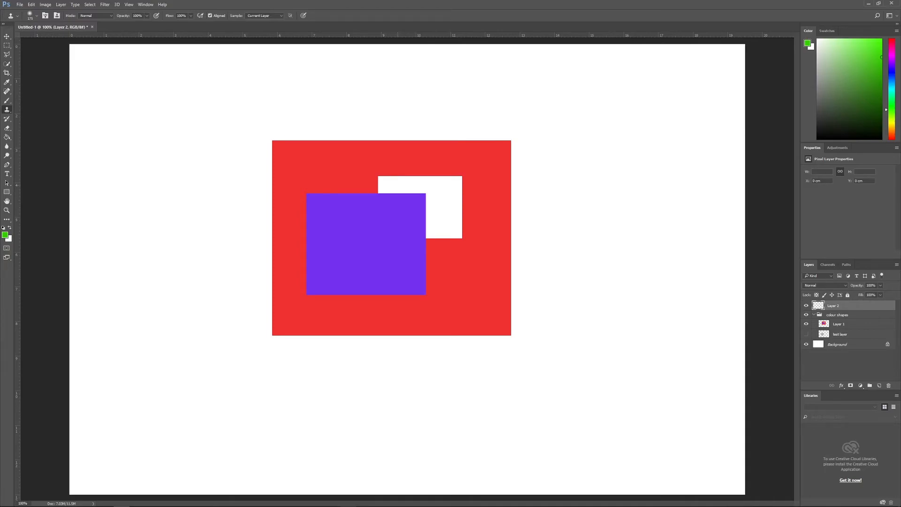
{"action": "left_click", "coordinate": [390, 185]}
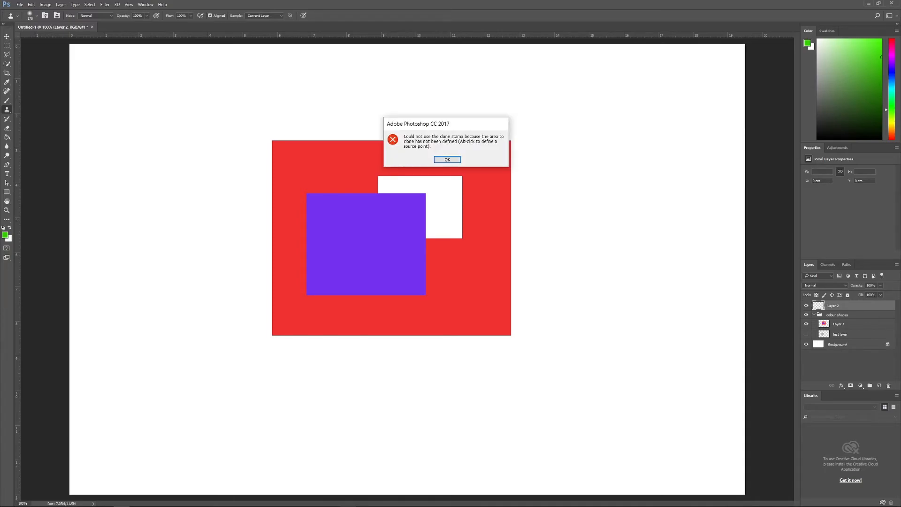
{"action": "key", "text": "Return"}
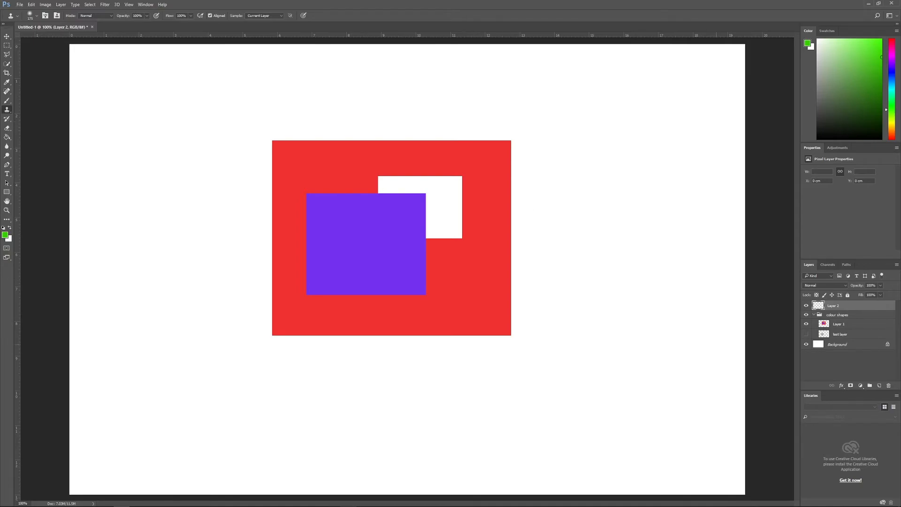
Step: Define a clone source on Layer 1 near the white rectangle's upper-left corner and make Layer 2 active
{"action": "left_click", "coordinate": [839, 324]}
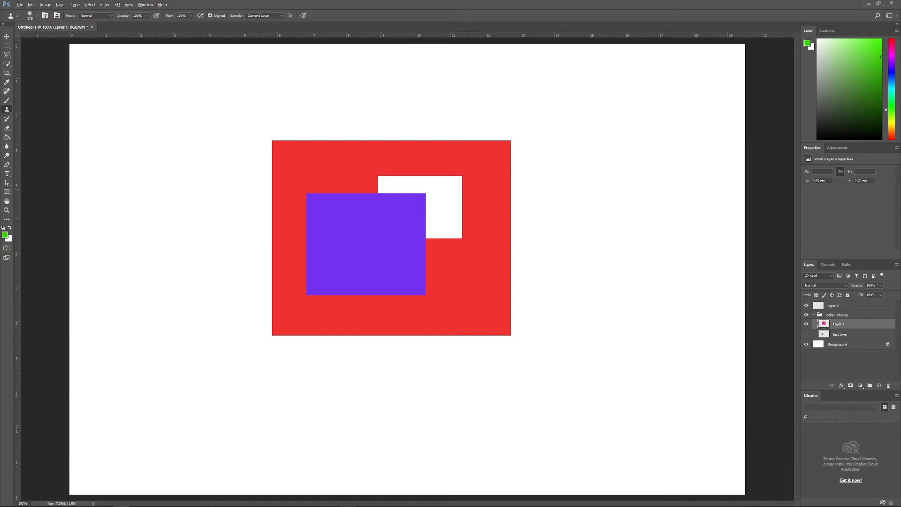
{"action": "left_click", "coordinate": [578, 152]}
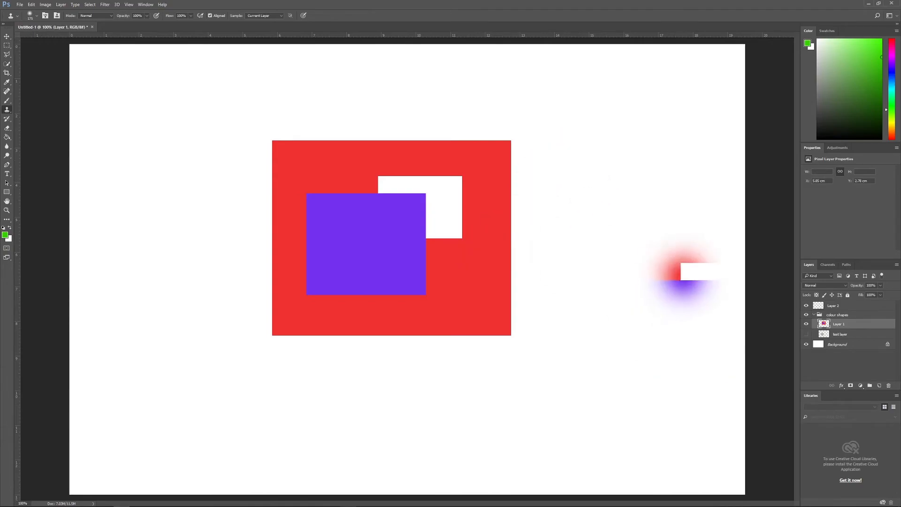
{"action": "left_click", "coordinate": [844, 305]}
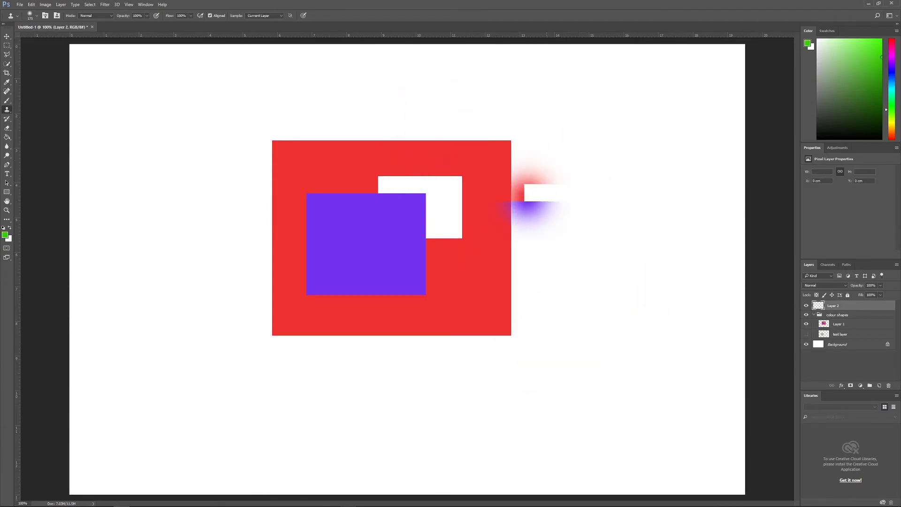
Step: Clone the red, white and purple rectangles onto Layer 2, offset to the right and overlapping the originals
{"action": "left_click", "coordinate": [531, 192]}
{"action": "left_click_drag", "start_coordinate": [535, 190], "coordinate": [584, 190]}
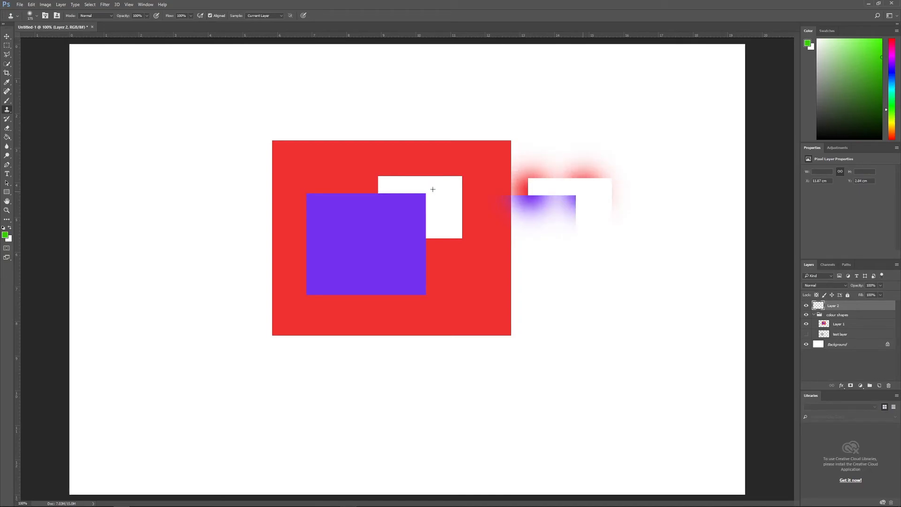
{"action": "left_click", "coordinate": [628, 191]}
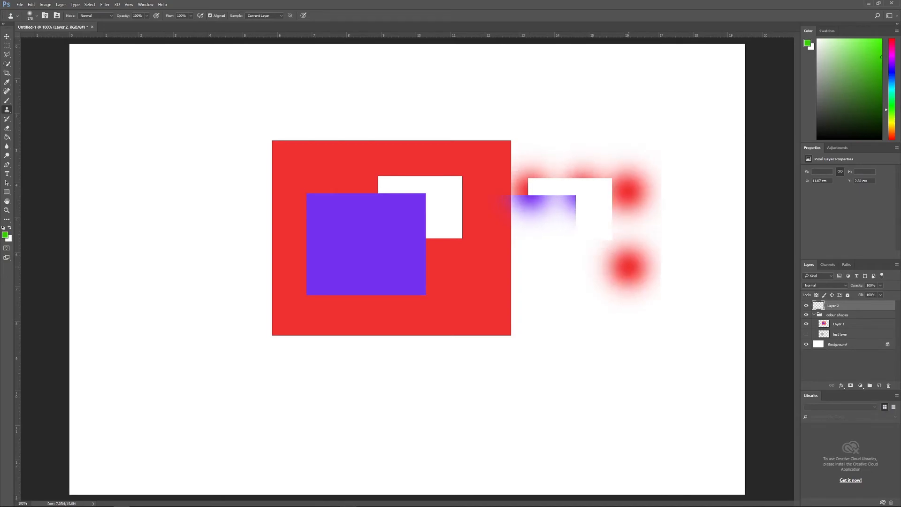
{"action": "left_click", "coordinate": [628, 261]}
{"action": "left_click", "coordinate": [558, 260]}
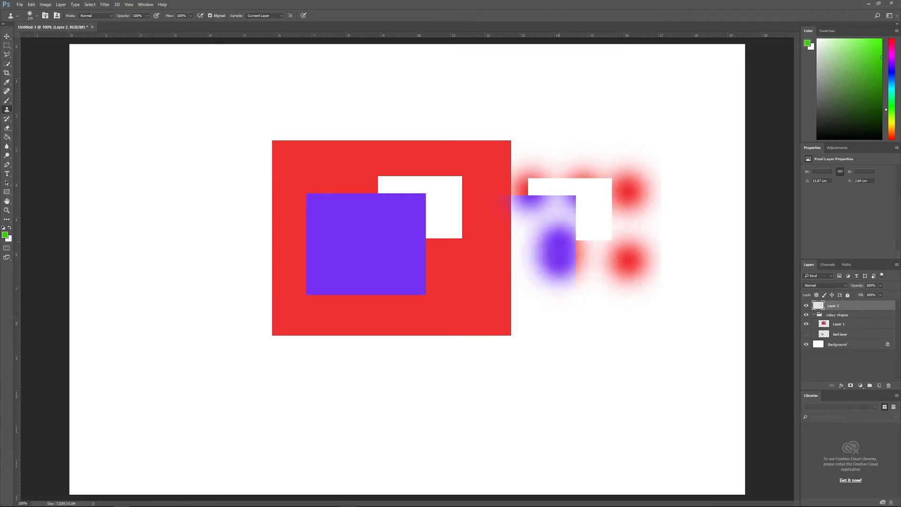
{"action": "left_click", "coordinate": [558, 233]}
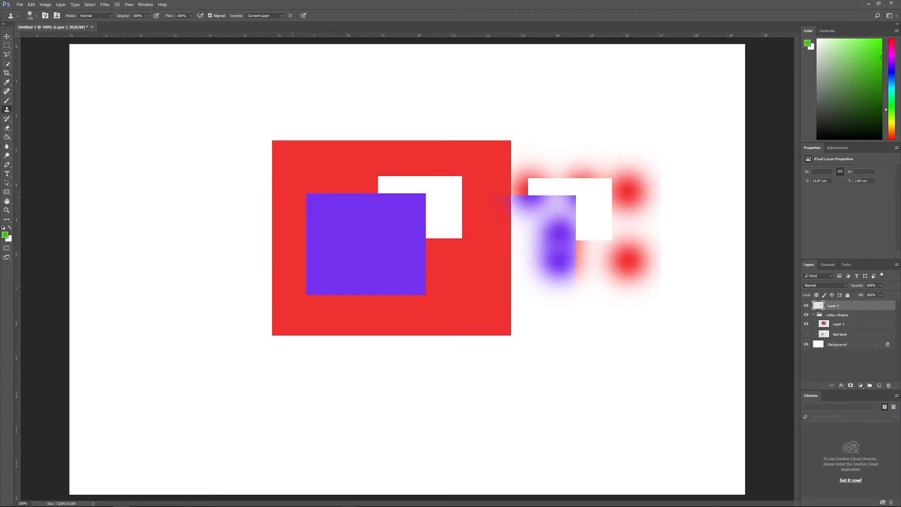
{"action": "left_click_drag", "start_coordinate": [594, 229], "coordinate": [628, 260]}
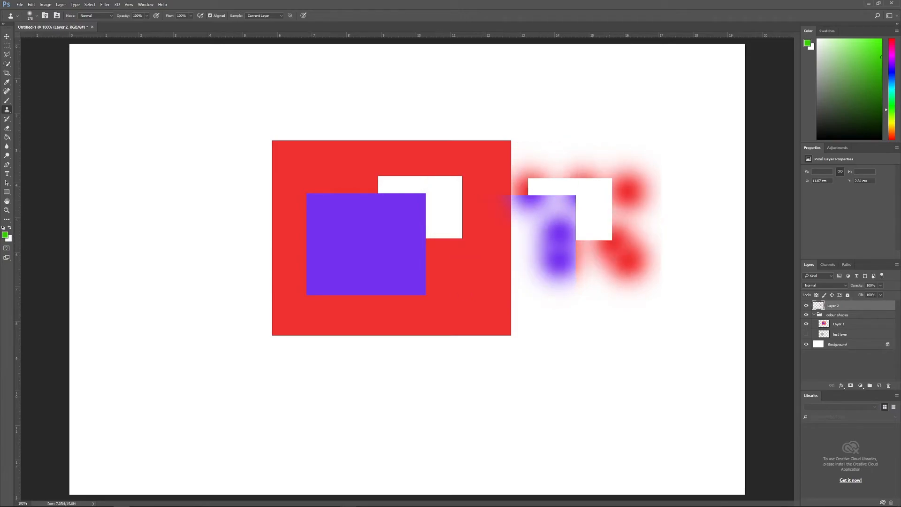
{"action": "mouse_move", "coordinate": [531, 278]}
{"action": "left_mouse_down"}
{"action": "mouse_move", "coordinate": [629, 270]}
{"action": "mouse_move", "coordinate": [497, 254]}
{"action": "mouse_move", "coordinate": [474, 226]}
{"action": "mouse_move", "coordinate": [629, 162]}
{"action": "mouse_move", "coordinate": [565, 175]}
{"action": "mouse_move", "coordinate": [610, 314]}
{"action": "mouse_move", "coordinate": [523, 326]}
{"action": "mouse_move", "coordinate": [446, 211]}
{"action": "mouse_move", "coordinate": [443, 188]}
{"action": "mouse_move", "coordinate": [422, 336]}
{"action": "left_mouse_up"}
{"action": "mouse_move", "coordinate": [458, 142]}
{"action": "left_mouse_down"}
{"action": "mouse_move", "coordinate": [478, 370]}
{"action": "mouse_move", "coordinate": [421, 348]}
{"action": "mouse_move", "coordinate": [287, 241]}
{"action": "left_mouse_up"}
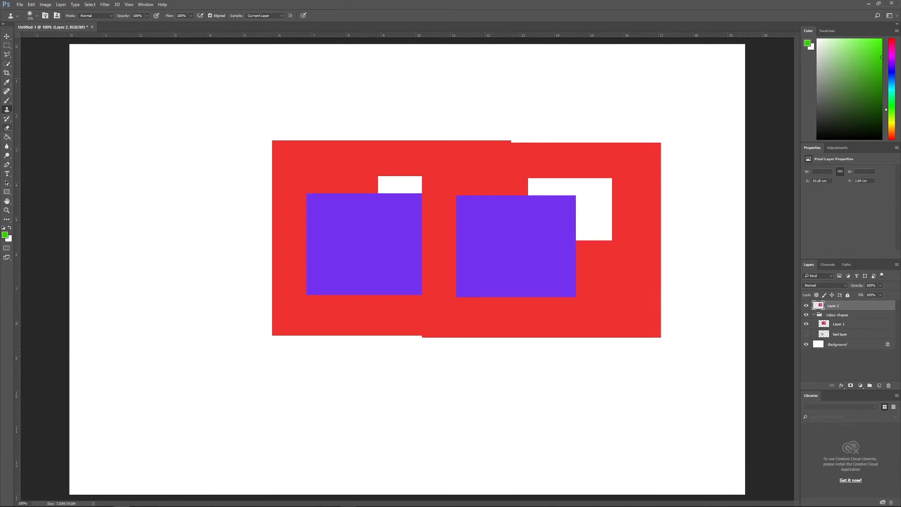
Step: Erase two diagonal strokes from the upper edge of the cloned red rectangle on Layer 2 with the hard 90 px Eraser
{"action": "left_click", "coordinate": [7, 119]}
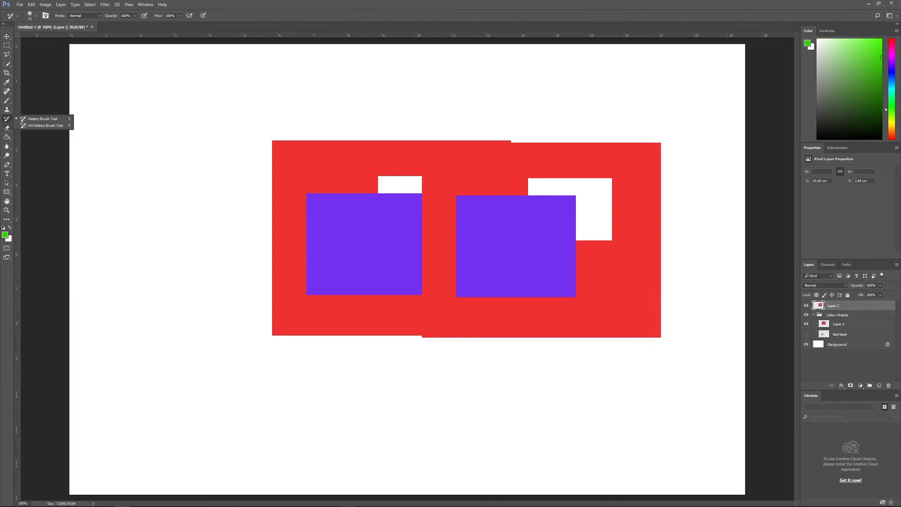
{"action": "left_click", "coordinate": [7, 128]}
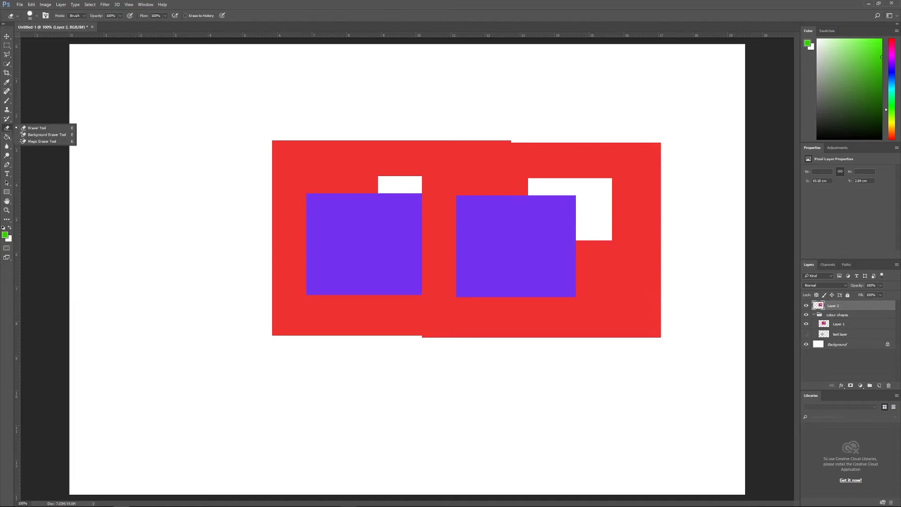
{"action": "left_click", "coordinate": [23, 129]}
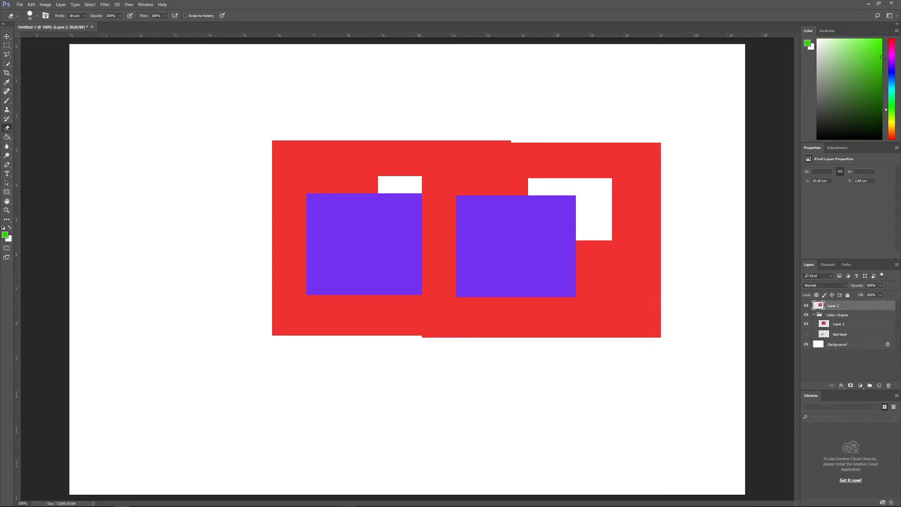
{"action": "left_click", "coordinate": [37, 16]}
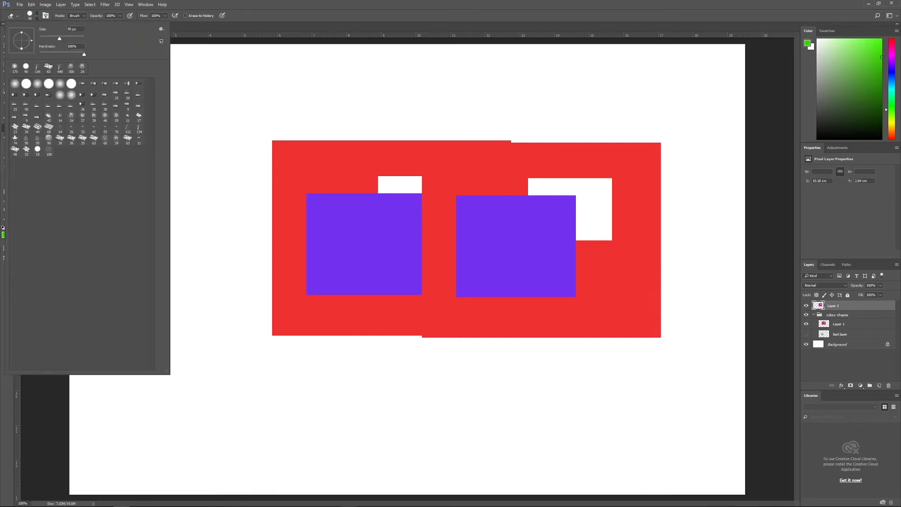
{"action": "key", "text": "Escape"}
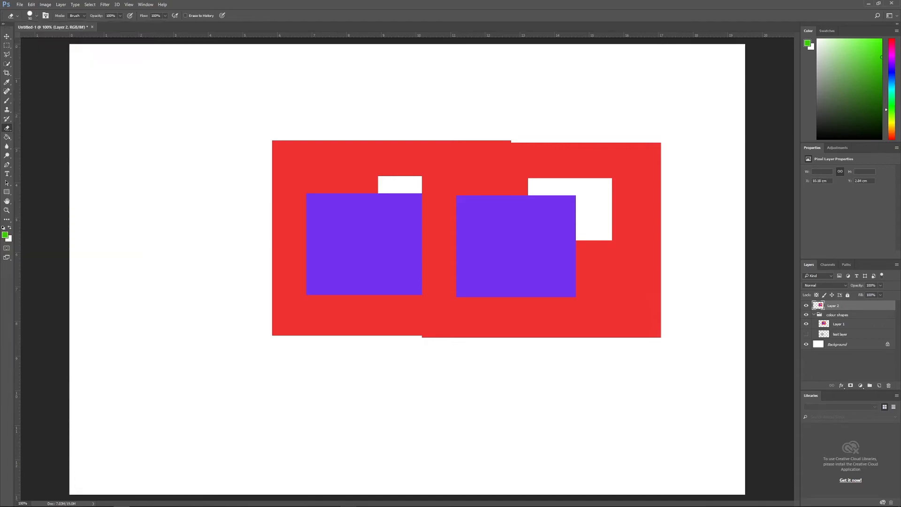
{"action": "left_click_drag", "start_coordinate": [610, 137], "coordinate": [589, 181]}
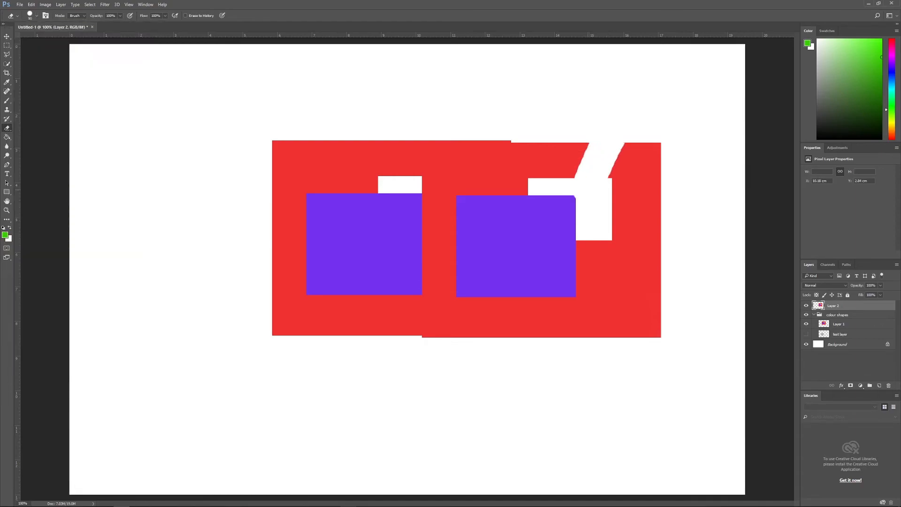
{"action": "left_click_drag", "start_coordinate": [519, 143], "coordinate": [546, 190]}
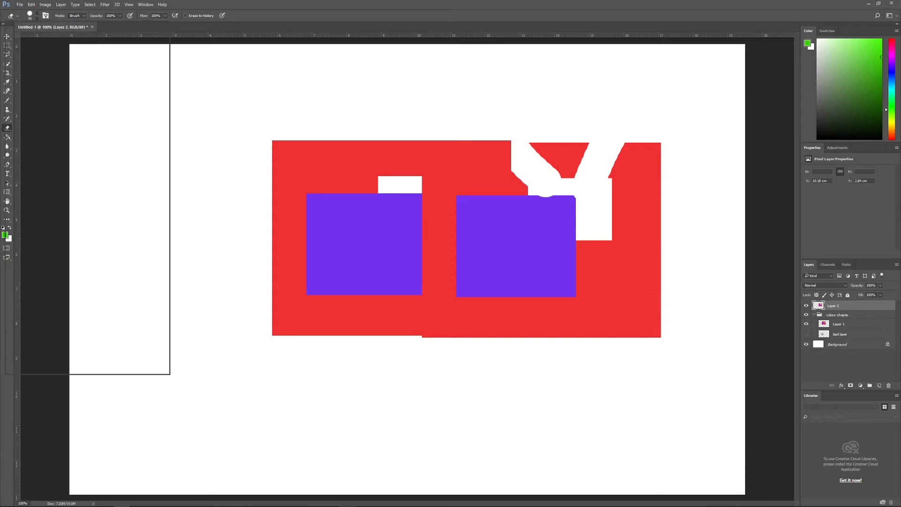
Step: Erase the lower half of the cloned shapes and four separate marks near their right edge on Layer 2 with the 134 px grass brush
{"action": "left_click", "coordinate": [36, 16]}
{"action": "left_click", "coordinate": [36, 68]}
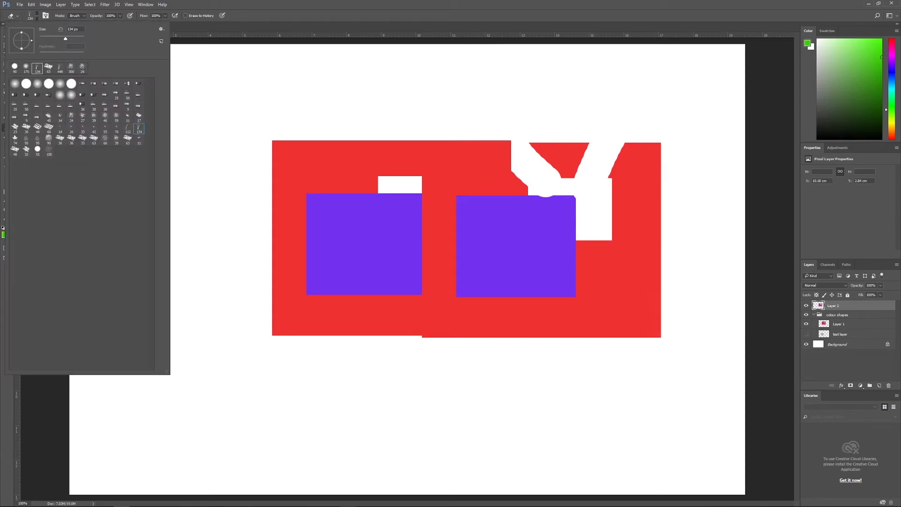
{"action": "key", "text": "Return"}
{"action": "mouse_move", "coordinate": [480, 319]}
{"action": "left_mouse_down"}
{"action": "mouse_move", "coordinate": [655, 315]}
{"action": "mouse_move", "coordinate": [405, 313]}
{"action": "mouse_move", "coordinate": [659, 301]}
{"action": "mouse_move", "coordinate": [480, 290]}
{"action": "mouse_move", "coordinate": [517, 305]}
{"action": "mouse_move", "coordinate": [526, 324]}
{"action": "mouse_move", "coordinate": [644, 279]}
{"action": "mouse_move", "coordinate": [619, 267]}
{"action": "mouse_move", "coordinate": [539, 261]}
{"action": "left_mouse_up"}
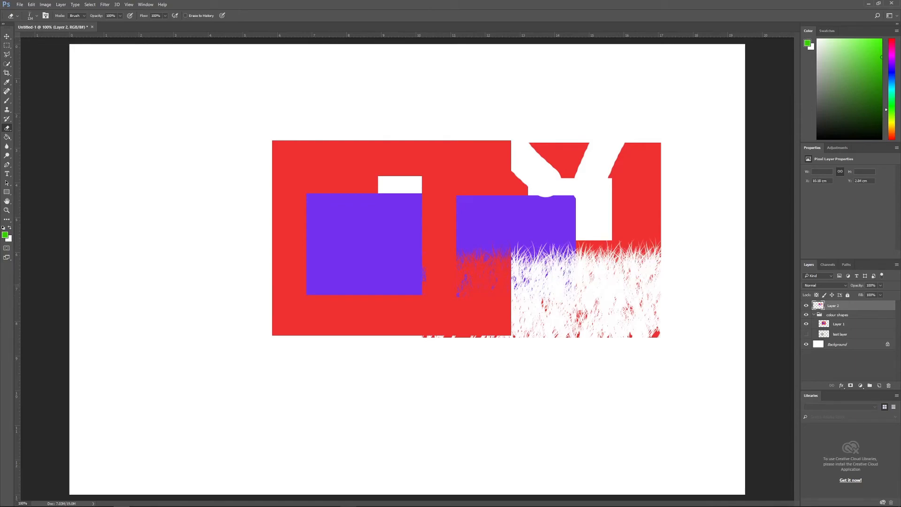
{"action": "left_click", "coordinate": [649, 206]}
{"action": "left_click", "coordinate": [623, 219]}
{"action": "left_click", "coordinate": [632, 190]}
{"action": "left_click", "coordinate": [640, 166]}
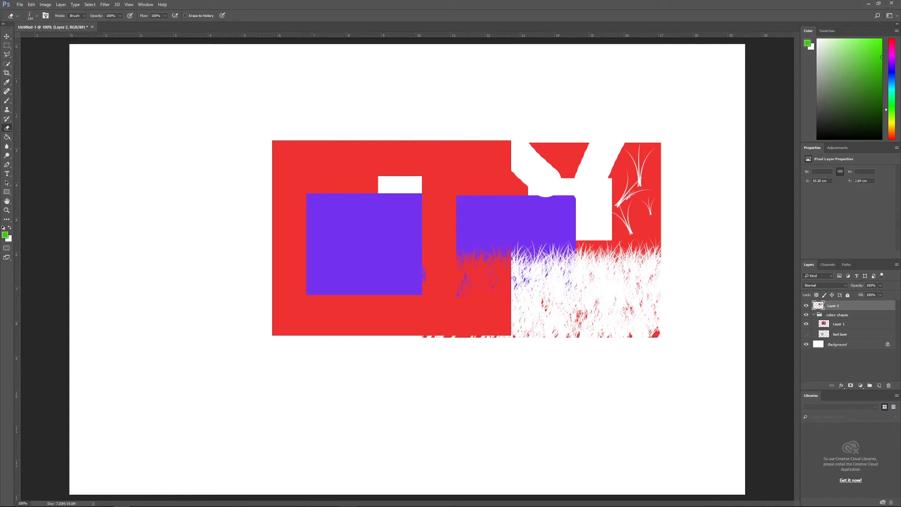
Step: Delete Layer 2 and add a new empty layer above Layer 1 in the colour shapes group
{"action": "left_click", "coordinate": [889, 385]}
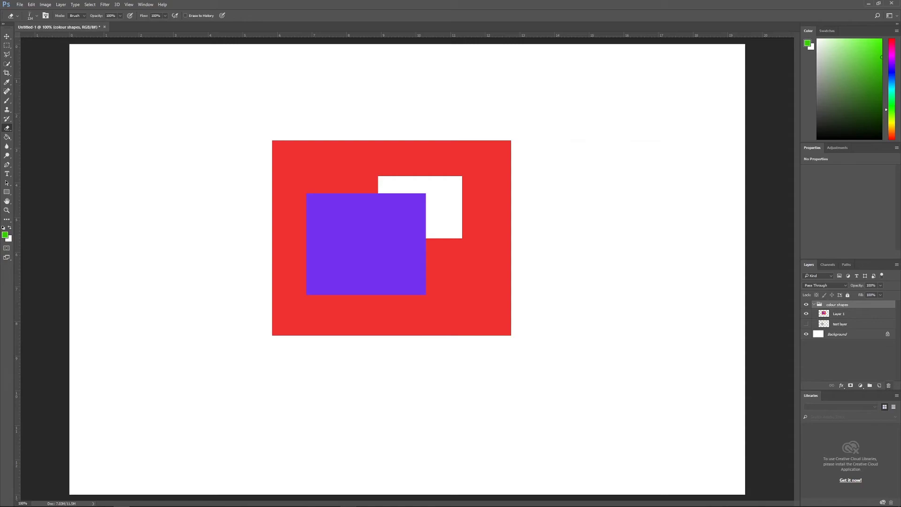
{"action": "left_click", "coordinate": [879, 385]}
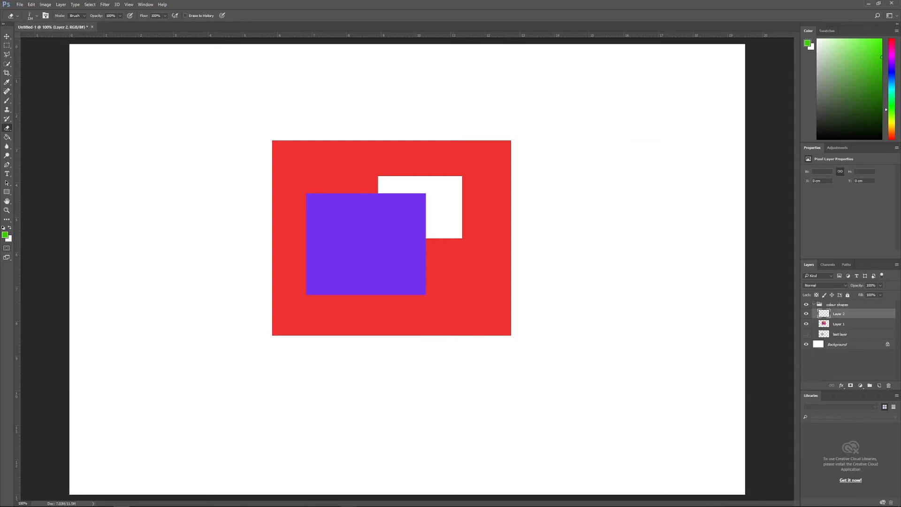
Step: Fill a large rectangular selection covering the coloured shapes with green on the new Layer 2 and deselect
{"action": "left_click", "coordinate": [7, 45]}
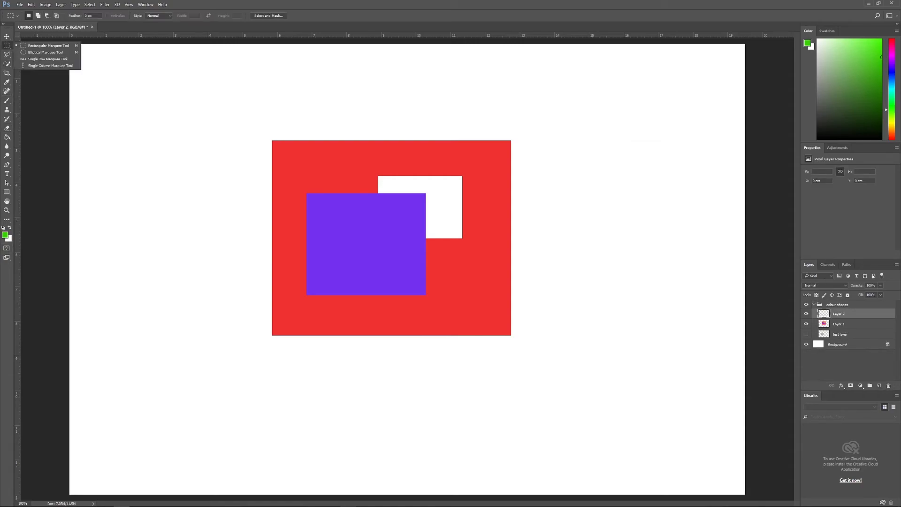
{"action": "left_click", "coordinate": [47, 46]}
{"action": "mouse_move", "coordinate": [132, 69]}
{"action": "left_mouse_down"}
{"action": "mouse_move", "coordinate": [428, 143]}
{"action": "mouse_move", "coordinate": [640, 411]}
{"action": "left_mouse_up"}
{"action": "key", "text": "g"}
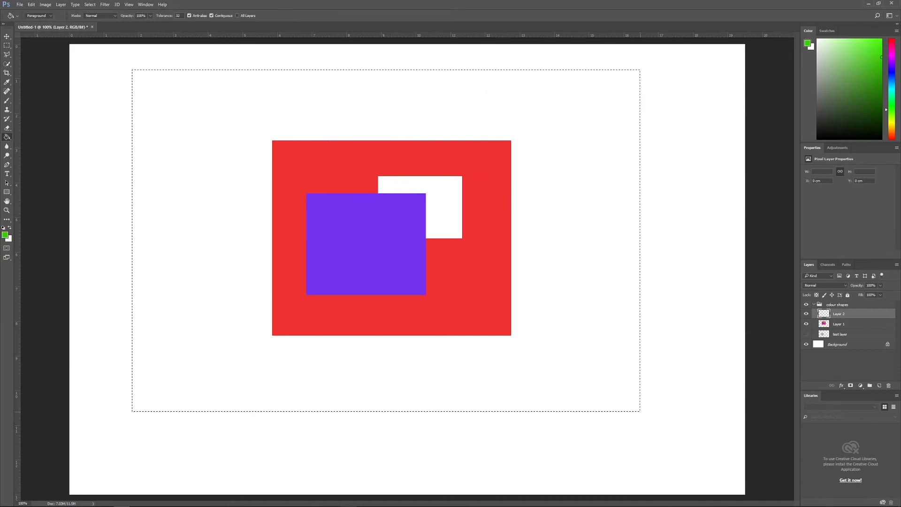
{"action": "left_click", "coordinate": [253, 189]}
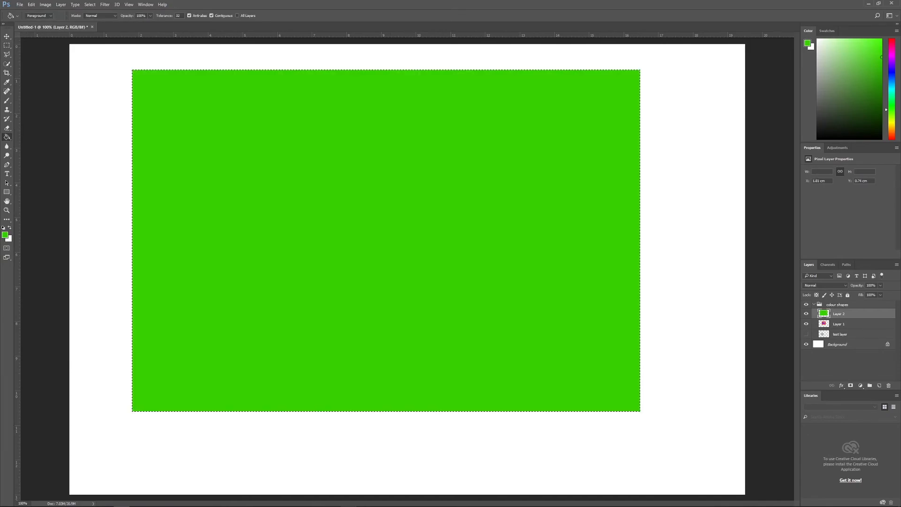
{"action": "key", "text": "ctrl+d"}
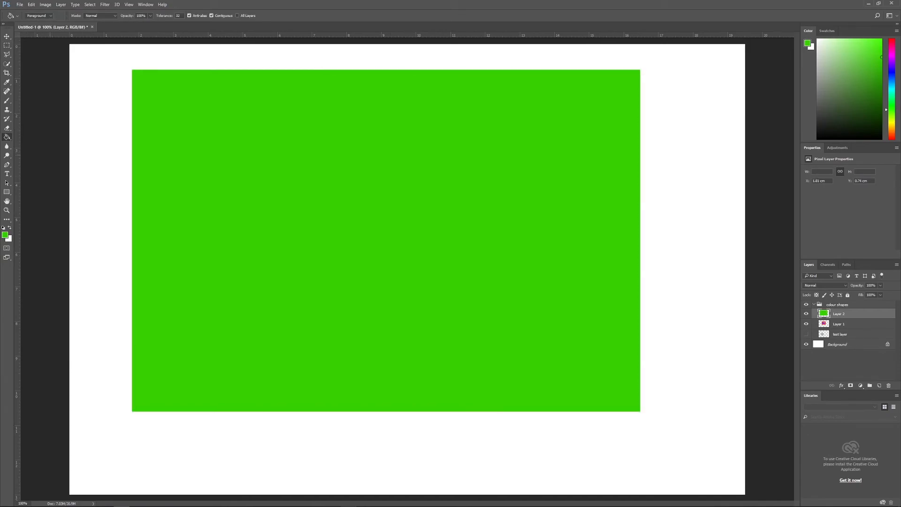
Step: Activate the Eraser with a hard round brush at 134 px and 100% hardness
{"action": "left_click", "coordinate": [7, 127]}
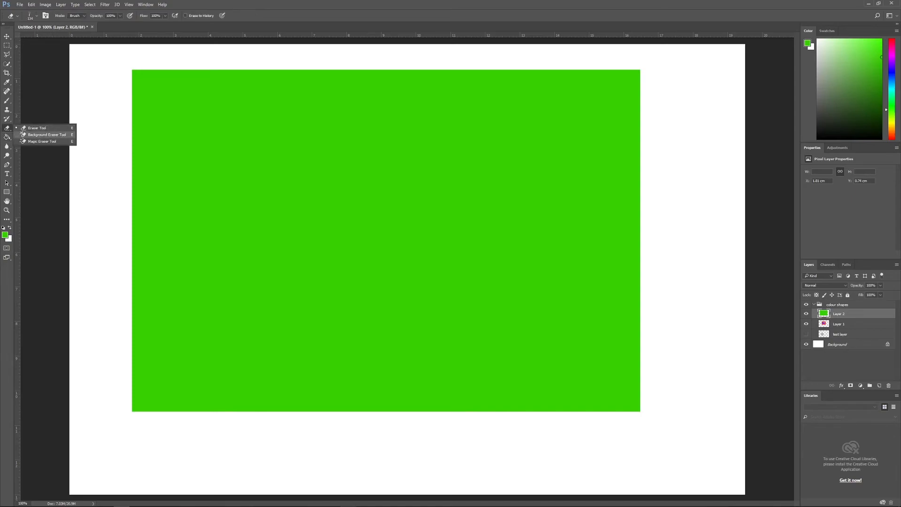
{"action": "left_click", "coordinate": [37, 127]}
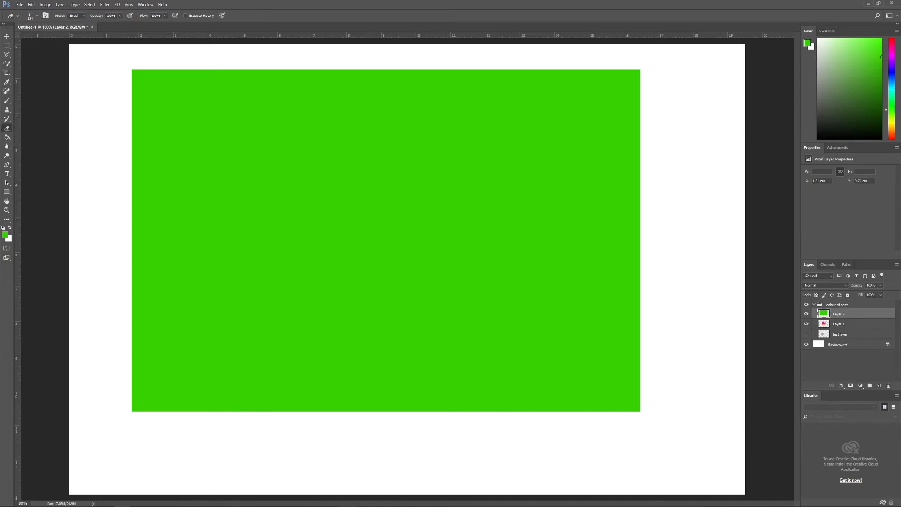
{"action": "left_click", "coordinate": [36, 16]}
{"action": "left_click", "coordinate": [26, 84]}
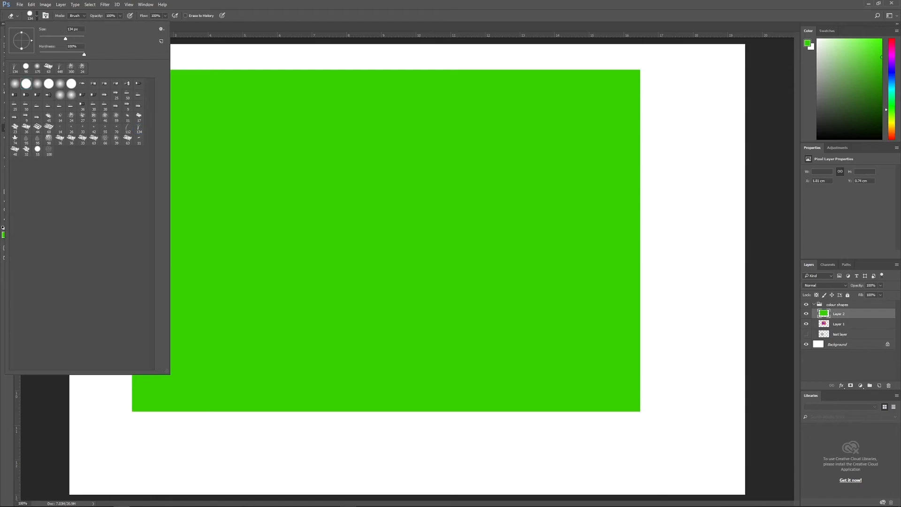
{"action": "key", "text": "Return"}
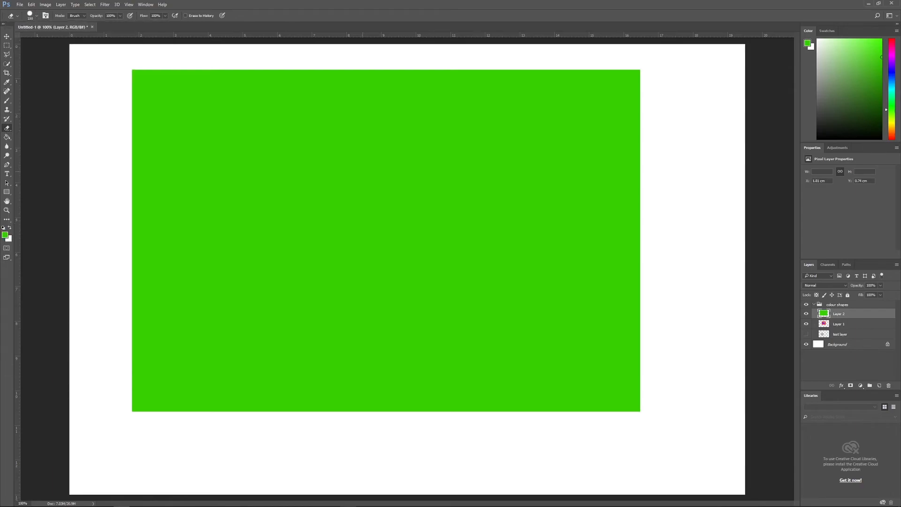
Step: Enlarge the Eraser to 900 px, erase one circle from the middle of the green rectangle, and undo it
{"action": "key", "text": "bracketright"}
{"action": "key", "text": "bracketright"}
{"action": "key", "text": "bracketright"}
{"action": "key", "text": "bracketright"}
{"action": "key", "text": "bracketright"}
{"action": "key", "text": "bracketright"}
{"action": "key", "text": "bracketright"}
{"action": "key", "text": "bracketright"}
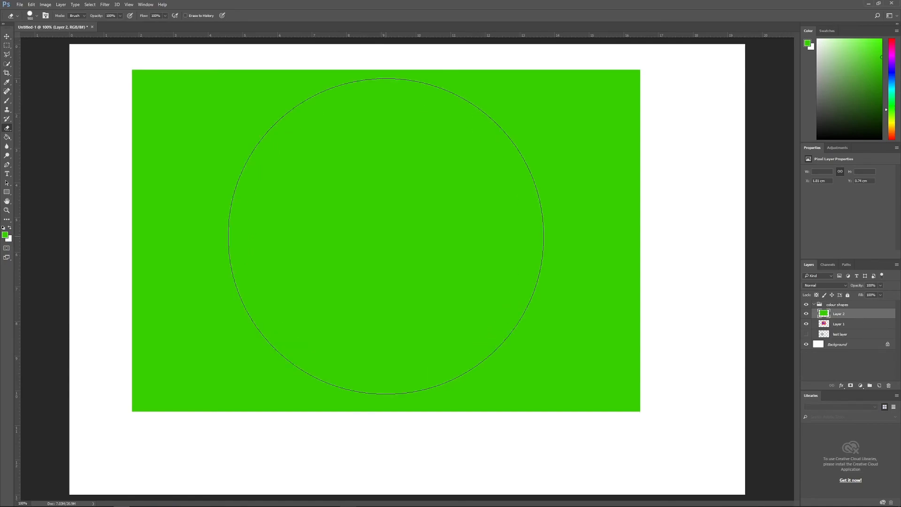
{"action": "left_click", "coordinate": [385, 236]}
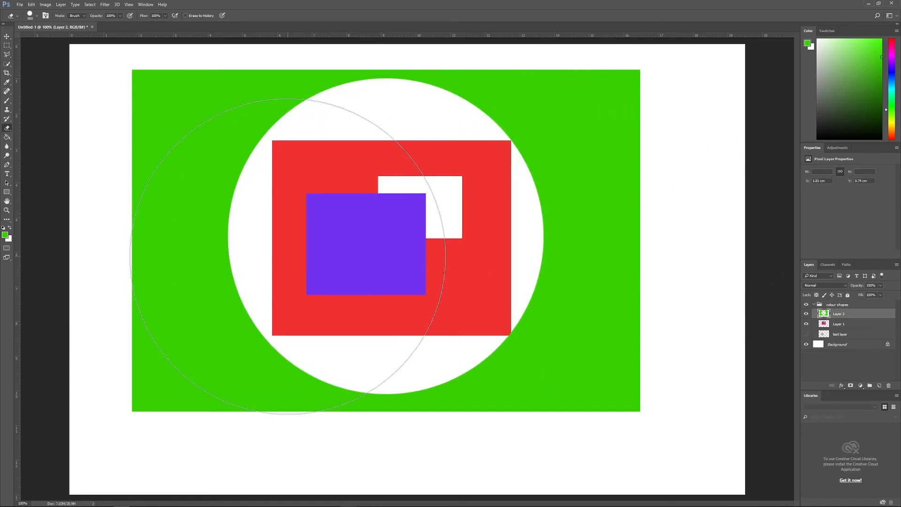
{"action": "key", "text": "ctrl+z"}
Step: Shrink the Eraser to a thin brush, erase two dots and a looping stroke from the green rectangle, and undo them
{"action": "key", "text": "bracketleft"}
{"action": "key", "text": "bracketleft"}
{"action": "key", "text": "bracketleft"}
{"action": "key", "text": "bracketleft"}
{"action": "key", "text": "bracketleft"}
{"action": "key", "text": "bracketleft"}
{"action": "key", "text": "bracketleft"}
{"action": "key", "text": "bracketleft"}
{"action": "key", "text": "bracketleft"}
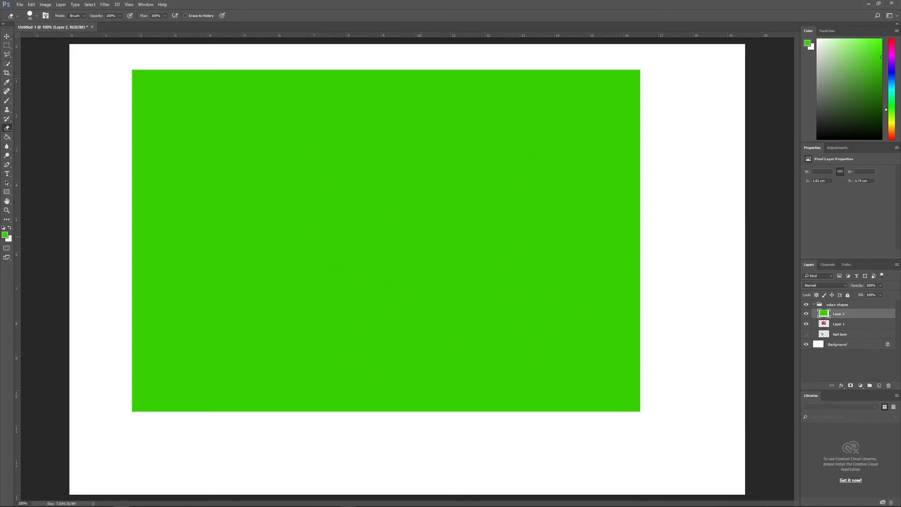
{"action": "left_click", "coordinate": [421, 236]}
{"action": "left_click", "coordinate": [510, 208]}
{"action": "mouse_move", "coordinate": [491, 306]}
{"action": "left_mouse_down"}
{"action": "mouse_move", "coordinate": [338, 267]}
{"action": "mouse_move", "coordinate": [369, 349]}
{"action": "left_mouse_up"}
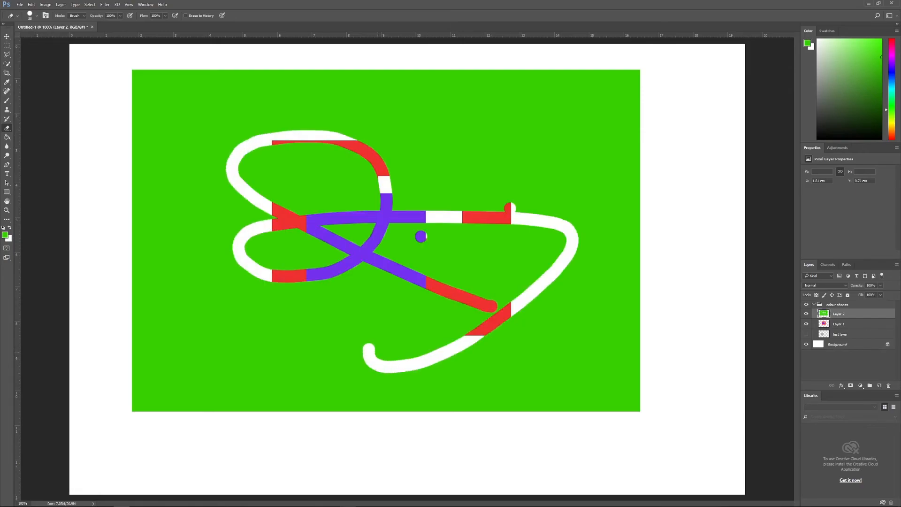
{"action": "key", "text": "ctrl+z"}
{"action": "key", "text": "ctrl+z"}
{"action": "key", "text": "ctrl+z"}
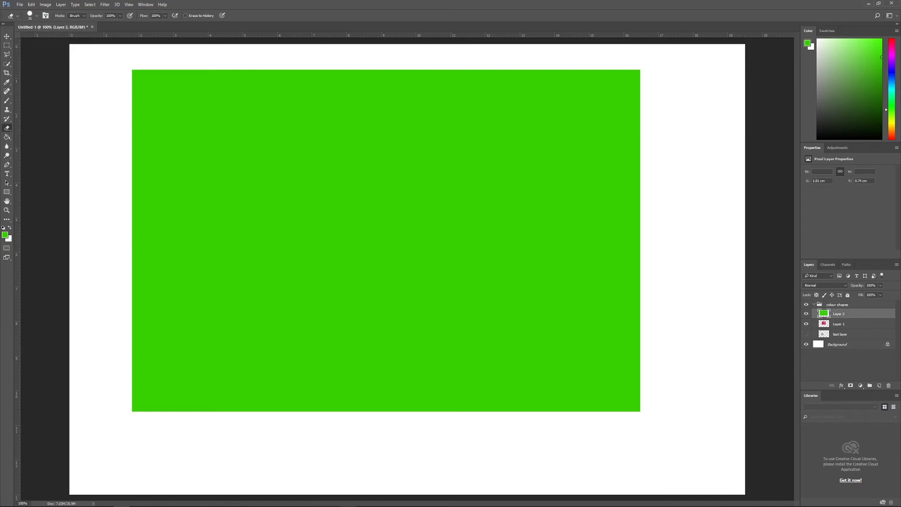
Step: Try filling the empty area around the green rectangle on Layer 2 with the Paint Bucket, and undo back to the rectangular selection
{"action": "right_click", "coordinate": [7, 137]}
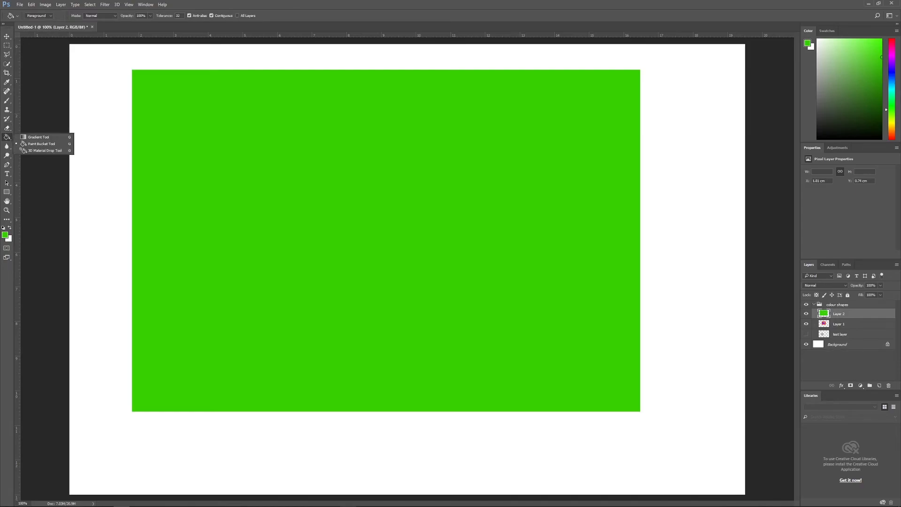
{"action": "key", "text": "Escape"}
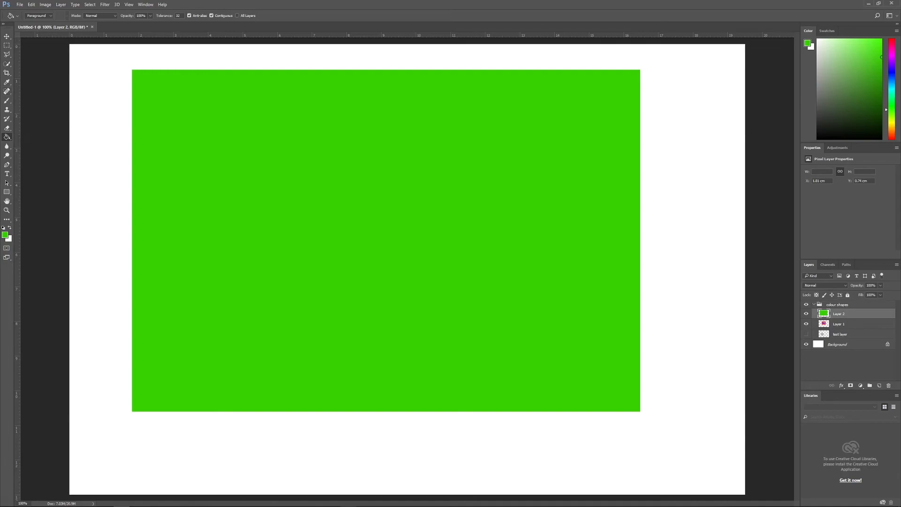
{"action": "left_click", "coordinate": [102, 124]}
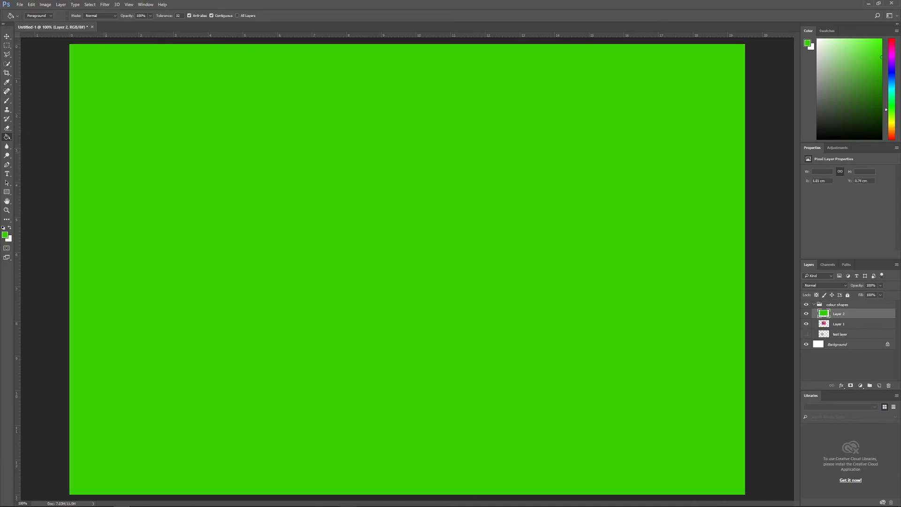
{"action": "key", "text": "ctrl+z"}
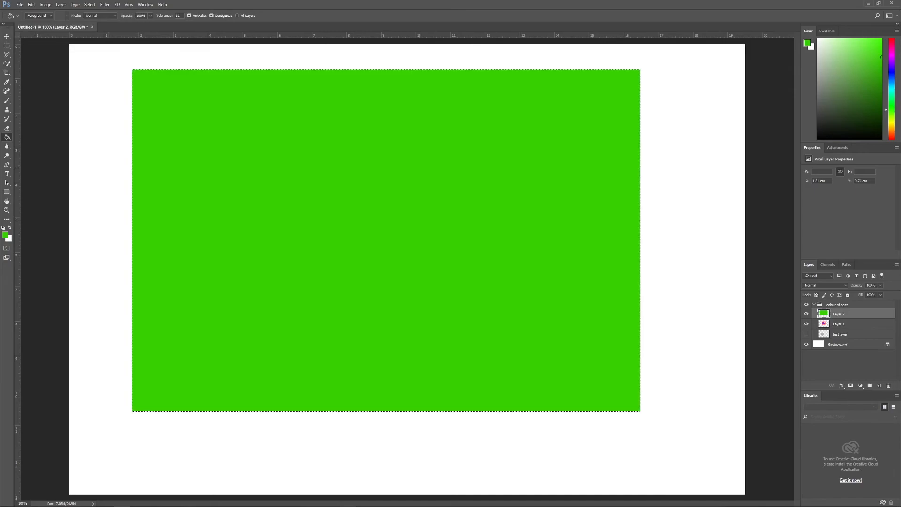
Step: Clear the selected green rectangle from Layer 2, deselect, and try a green Paint Bucket fill of the empty layer before undoing it
{"action": "key", "text": "Delete"}
{"action": "key", "text": "ctrl+d"}
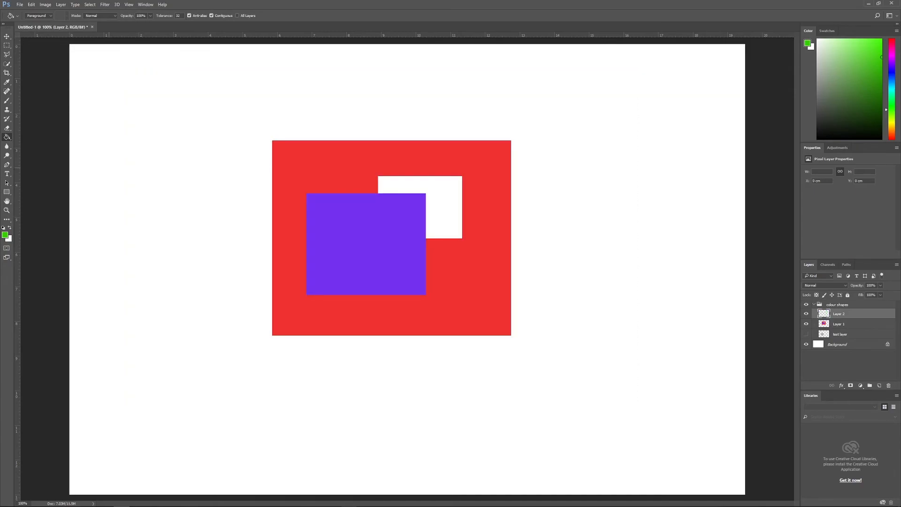
{"action": "left_click", "coordinate": [183, 120]}
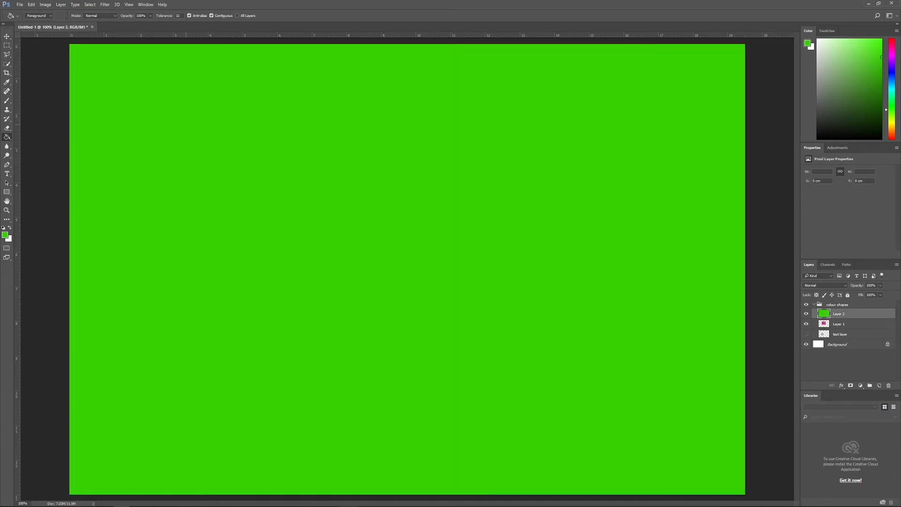
{"action": "key", "text": "ctrl+z"}
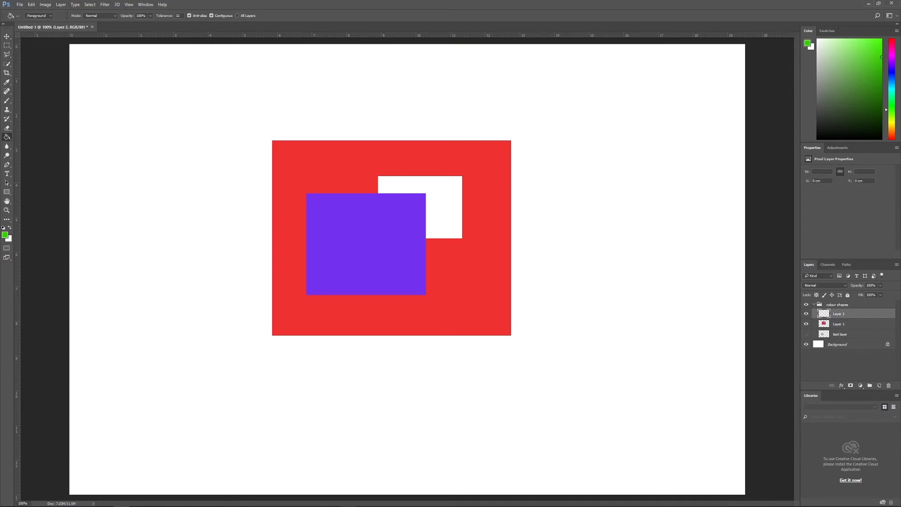
Step: Make Layer 1 active and try filling its white and purple rectangles with green, undoing each fill
{"action": "left_click", "coordinate": [839, 324]}
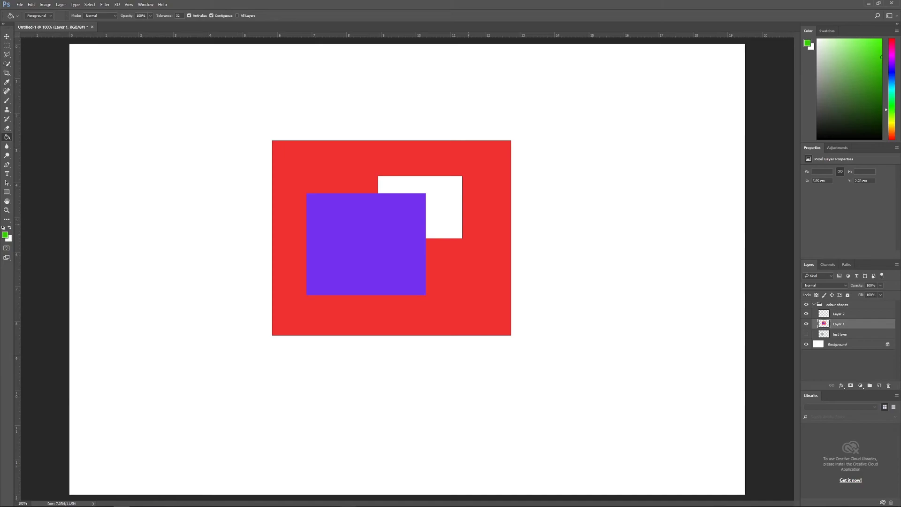
{"action": "left_click", "coordinate": [446, 199]}
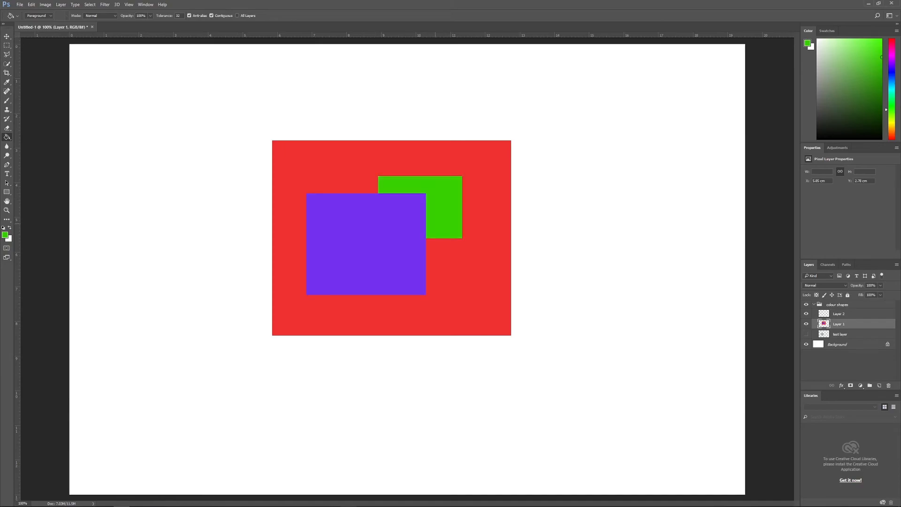
{"action": "key", "text": "ctrl+z"}
{"action": "left_click", "coordinate": [374, 235]}
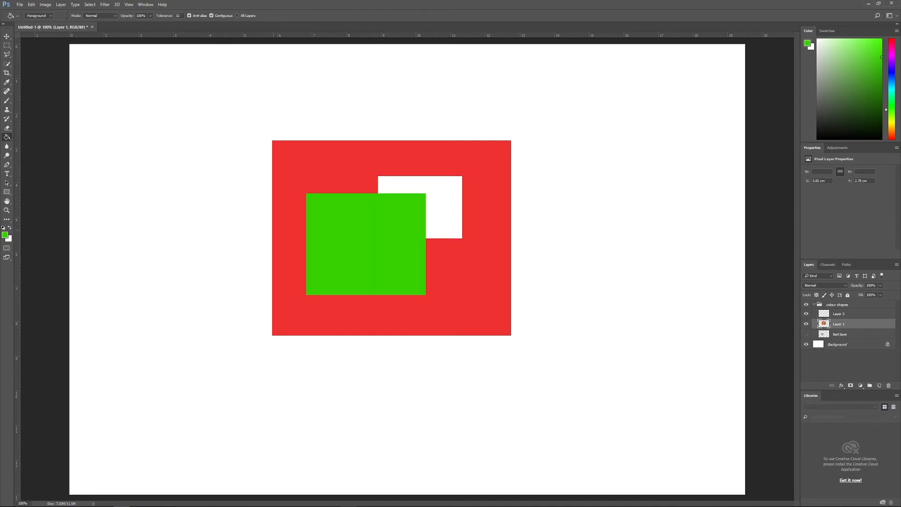
{"action": "key", "text": "ctrl+z"}
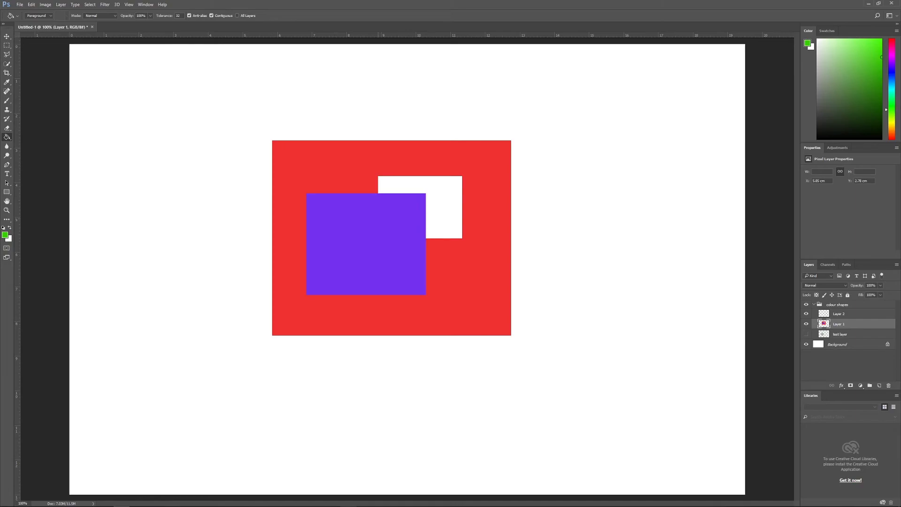
{"action": "left_click", "coordinate": [448, 206]}
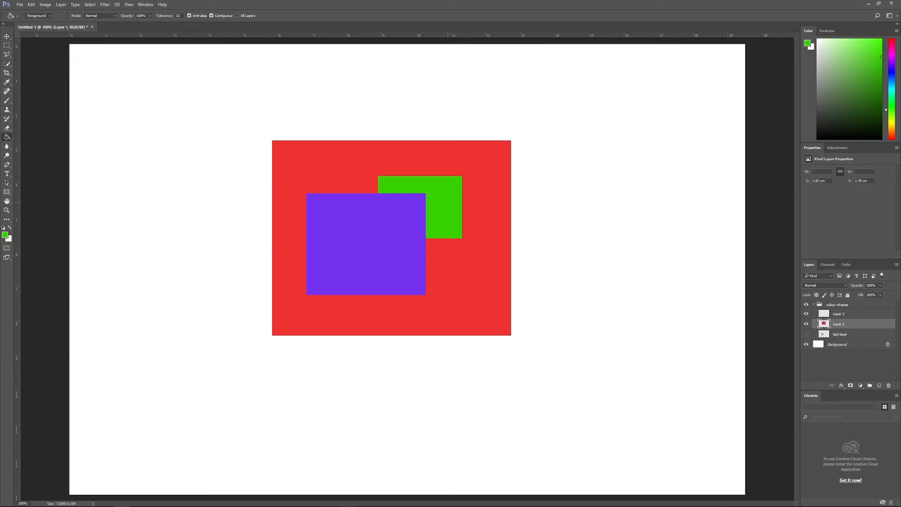
{"action": "key", "text": "ctrl+z"}
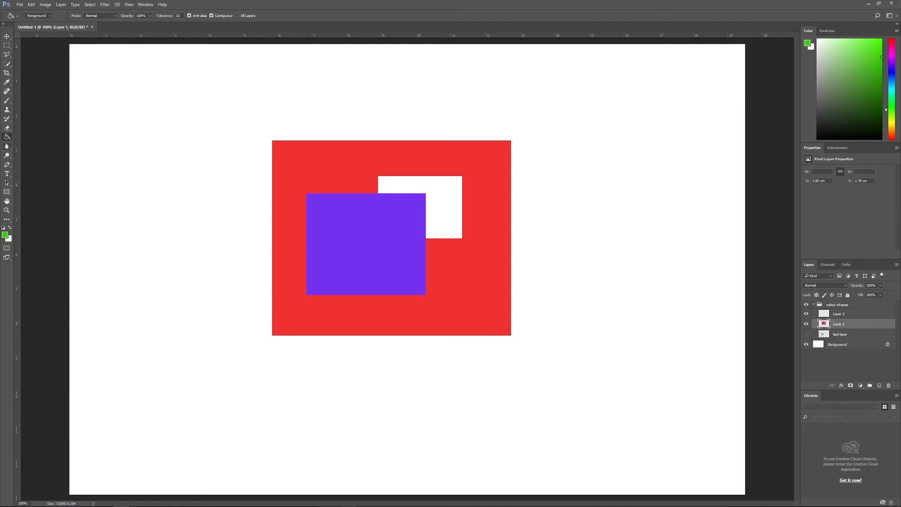
Step: Choose the Gradient tool and set its gradient to the pastel yellow-to-blue preset
{"action": "left_click", "coordinate": [7, 146]}
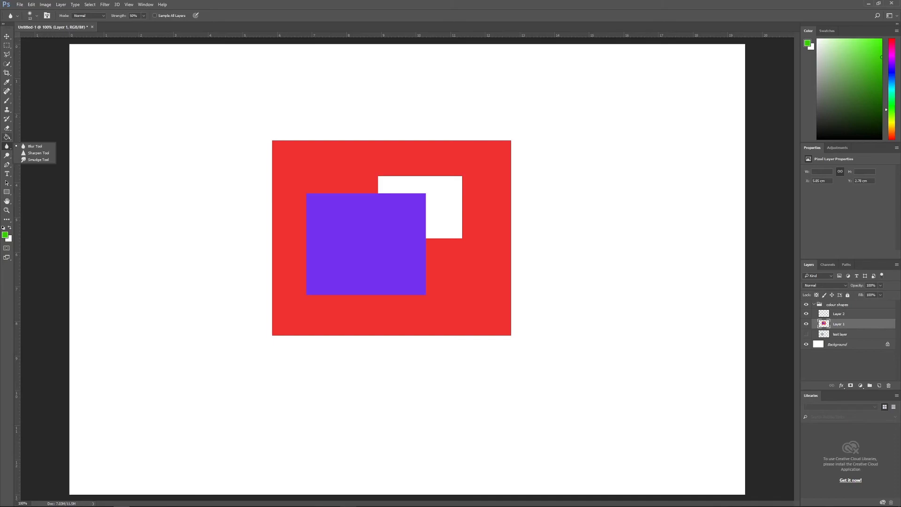
{"action": "left_click", "coordinate": [7, 137]}
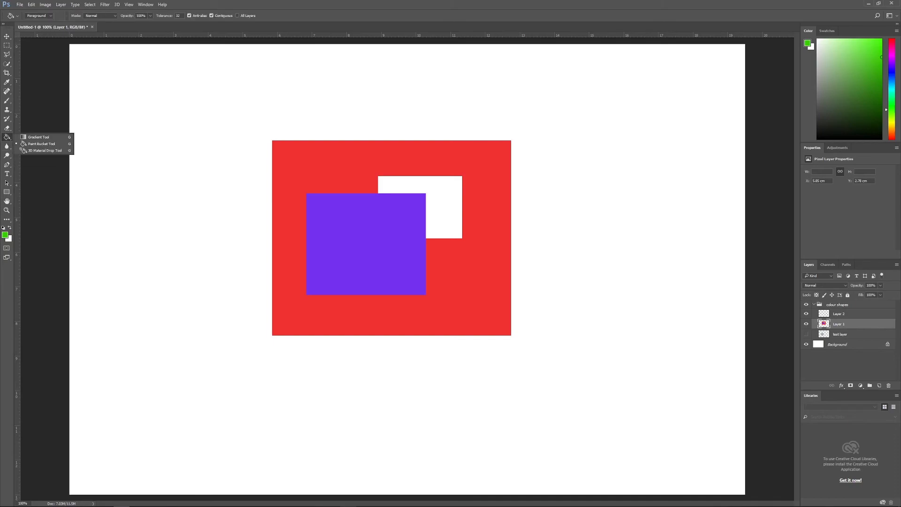
{"action": "left_click", "coordinate": [37, 137]}
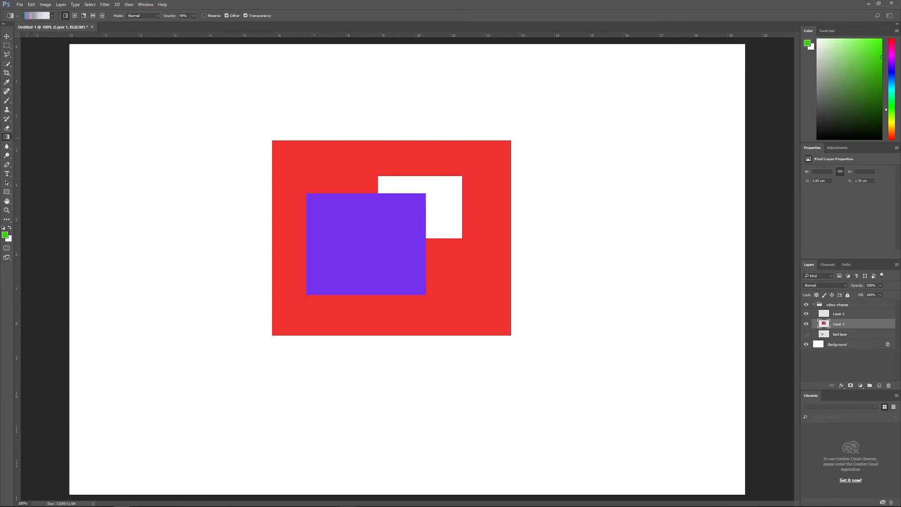
{"action": "left_click", "coordinate": [52, 16]}
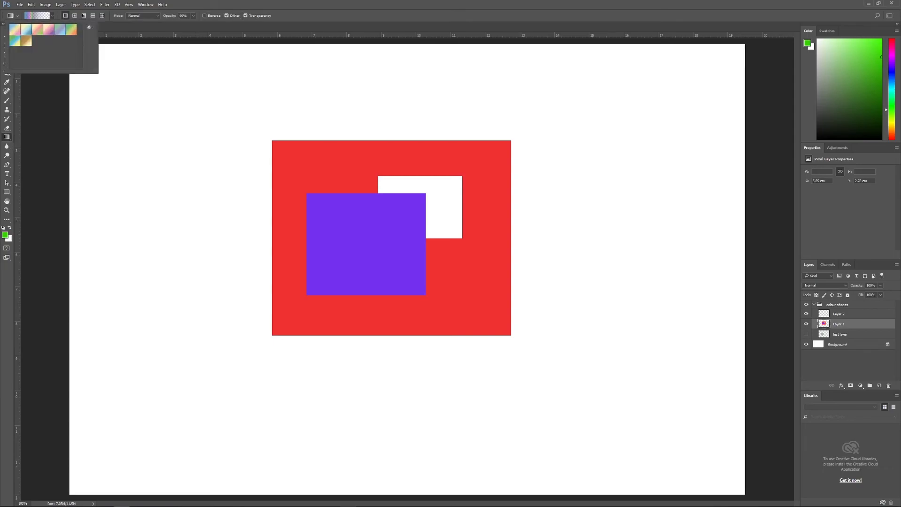
{"action": "left_click", "coordinate": [26, 29]}
{"action": "key", "text": "Return"}
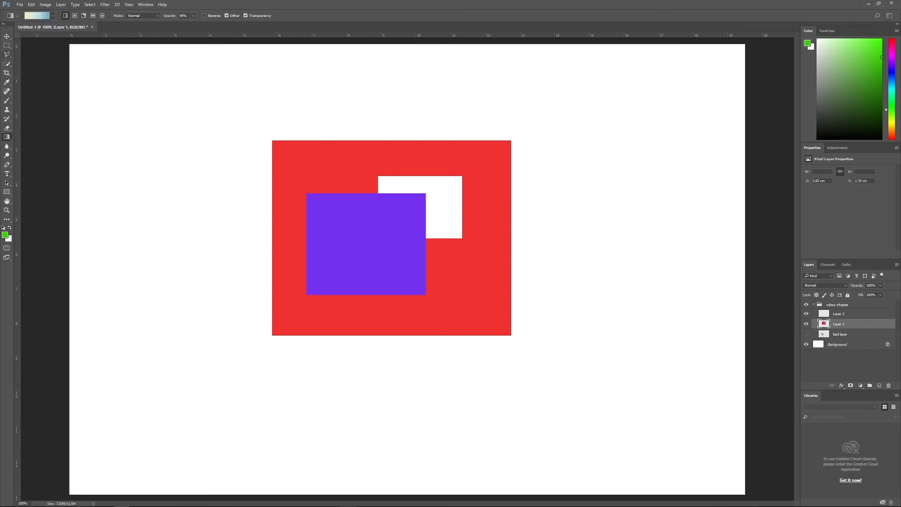
Step: Make a tall rectangular selection from the canvas's upper-left area to across part of the red and purple rectangles
{"action": "left_click", "coordinate": [7, 45]}
{"action": "left_click", "coordinate": [47, 46]}
{"action": "left_click_drag", "start_coordinate": [119, 77], "coordinate": [363, 373]}
Step: Try a diagonal gradient in the selection on Layer 1, shift the filled area twice, and undo back to the bare selection
{"action": "left_click", "coordinate": [6, 137]}
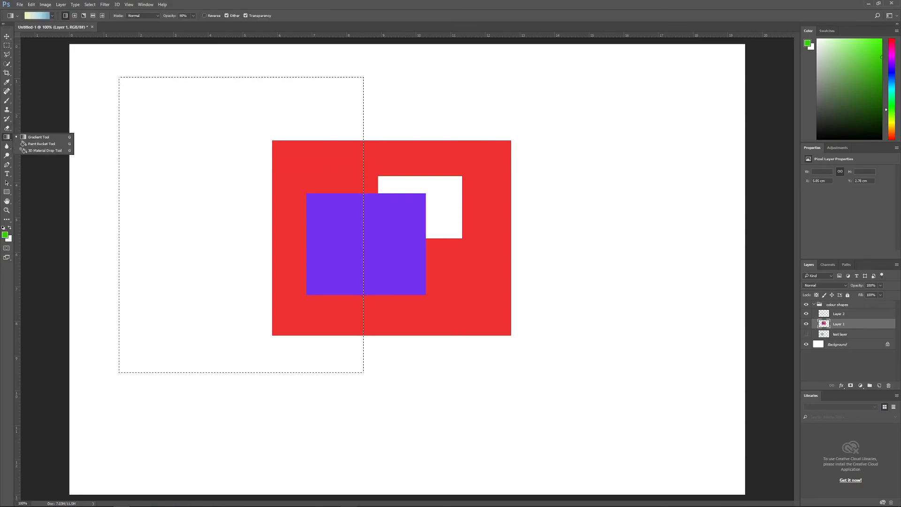
{"action": "left_click", "coordinate": [38, 136]}
{"action": "left_click_drag", "start_coordinate": [132, 97], "coordinate": [328, 351]}
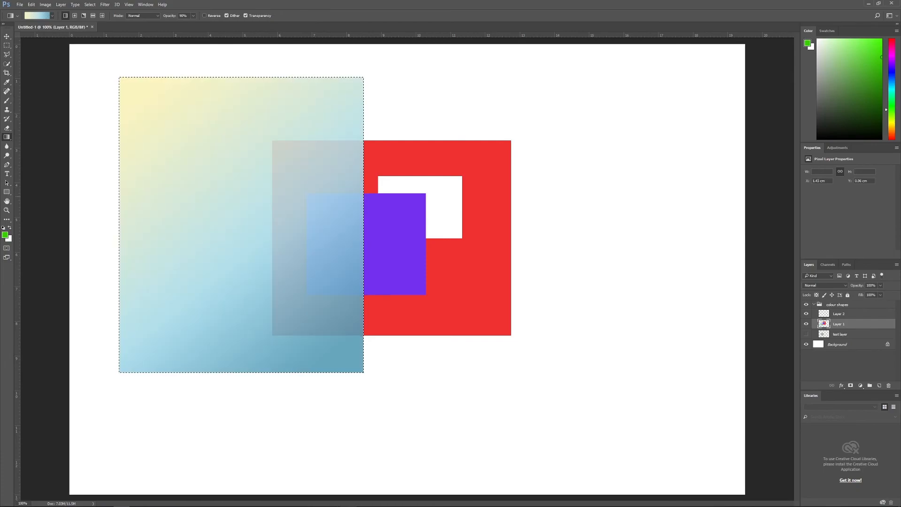
{"action": "key", "text": "v"}
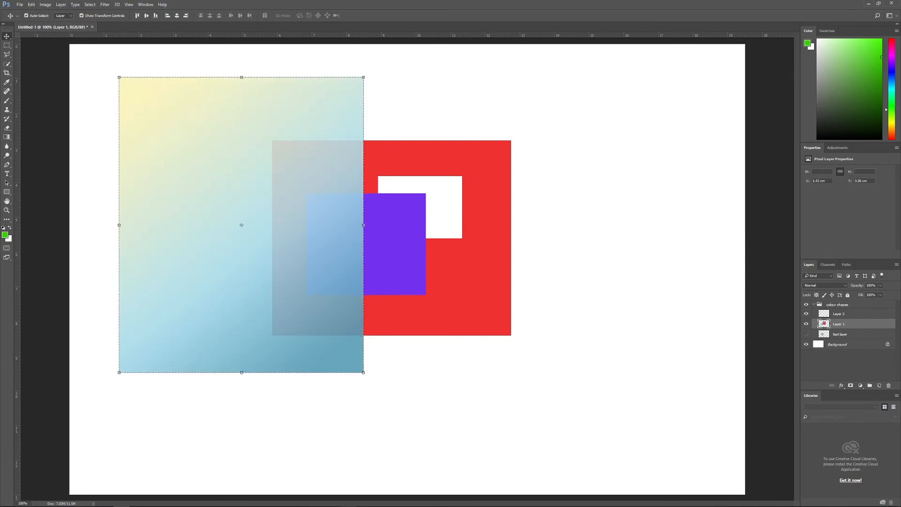
{"action": "left_click_drag", "start_coordinate": [255, 185], "coordinate": [237, 217]}
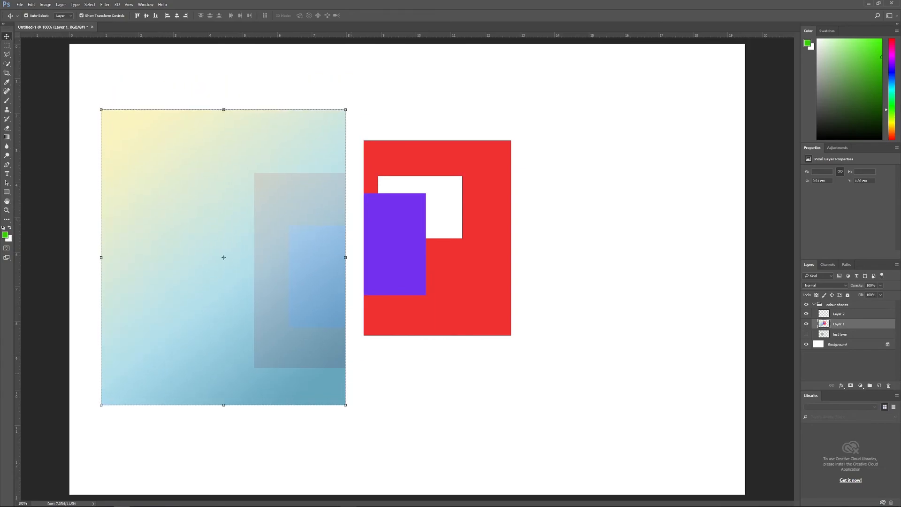
{"action": "key", "text": "ctrl+z"}
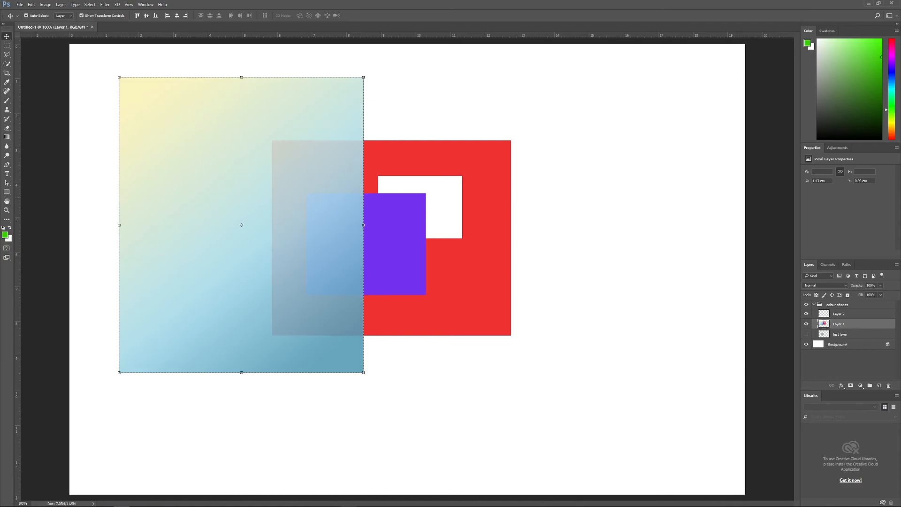
{"action": "left_click_drag", "start_coordinate": [242, 225], "coordinate": [158, 311]}
{"action": "key", "text": "ctrl+z"}
{"action": "key", "text": "ctrl+alt+z"}
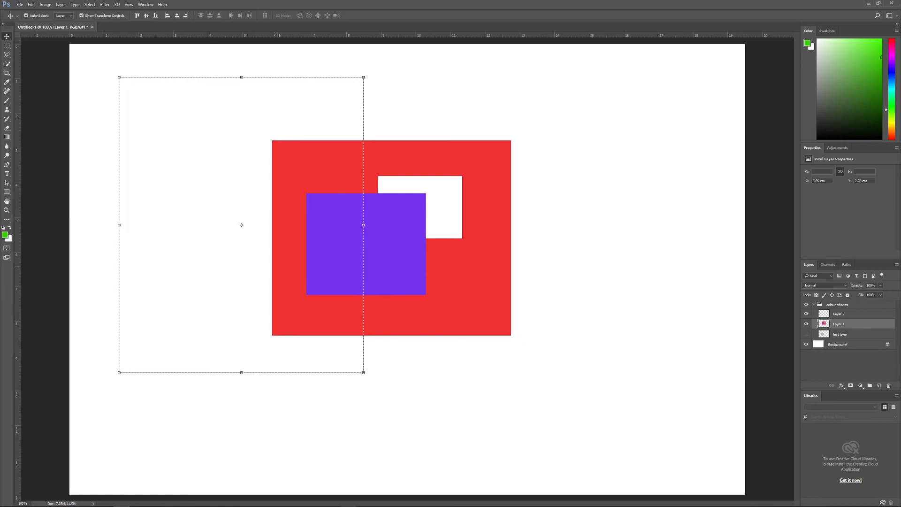
Step: Make Layer 2 active and fill the rectangular selection with a diagonal yellow-to-blue gradient
{"action": "key", "text": "alt+bracketright"}
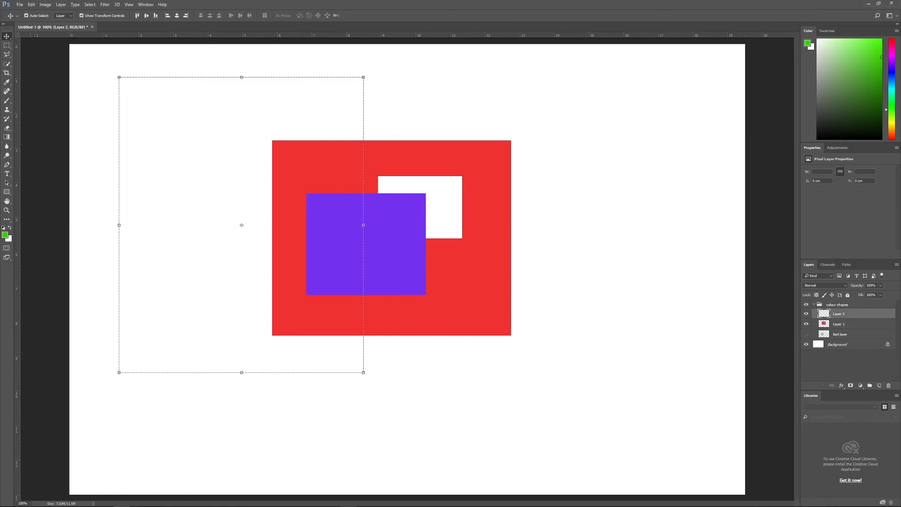
{"action": "left_click", "coordinate": [7, 136]}
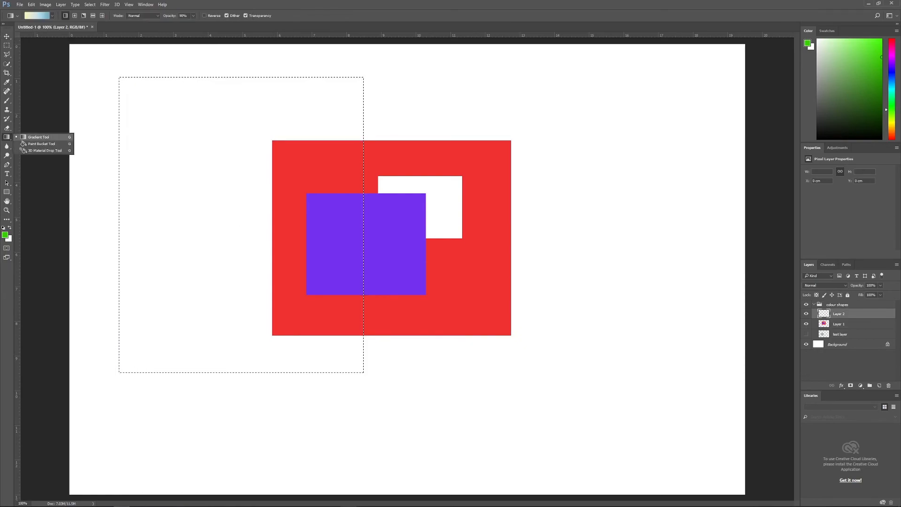
{"action": "left_click_drag", "start_coordinate": [136, 97], "coordinate": [322, 340]}
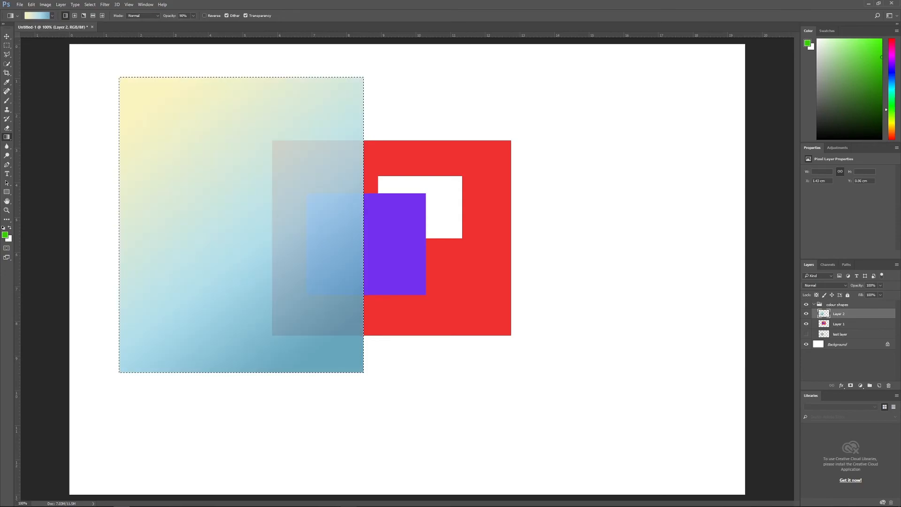
Step: Move the gradient rectangle across so it overlaps the red rectangle's right side, and clear the selection
{"action": "left_click", "coordinate": [6, 36]}
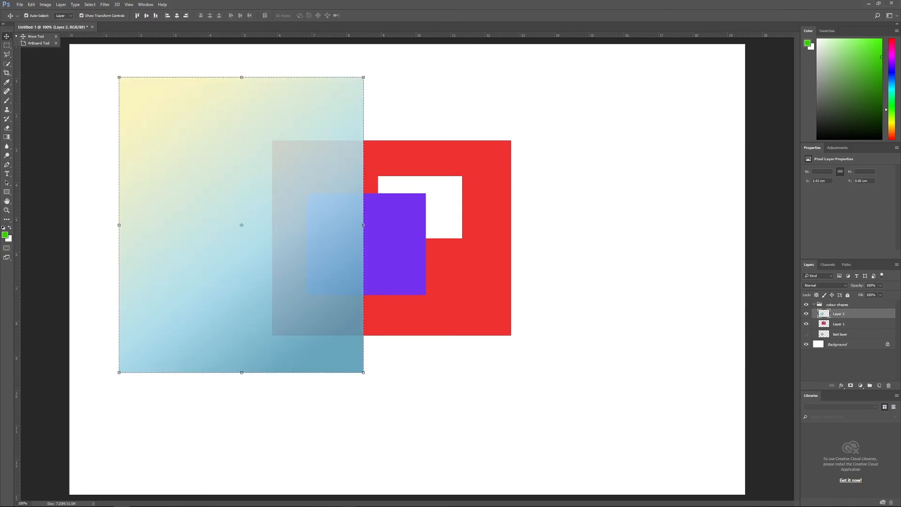
{"action": "left_click_drag", "start_coordinate": [295, 197], "coordinate": [466, 212]}
{"action": "left_click_drag", "start_coordinate": [429, 248], "coordinate": [514, 230]}
{"action": "left_click_drag", "start_coordinate": [524, 287], "coordinate": [587, 307]}
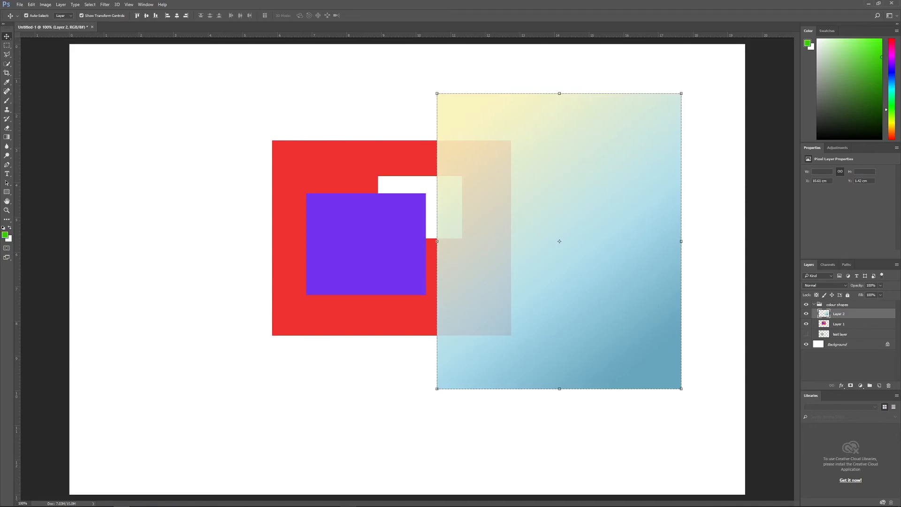
{"action": "key", "text": "p"}
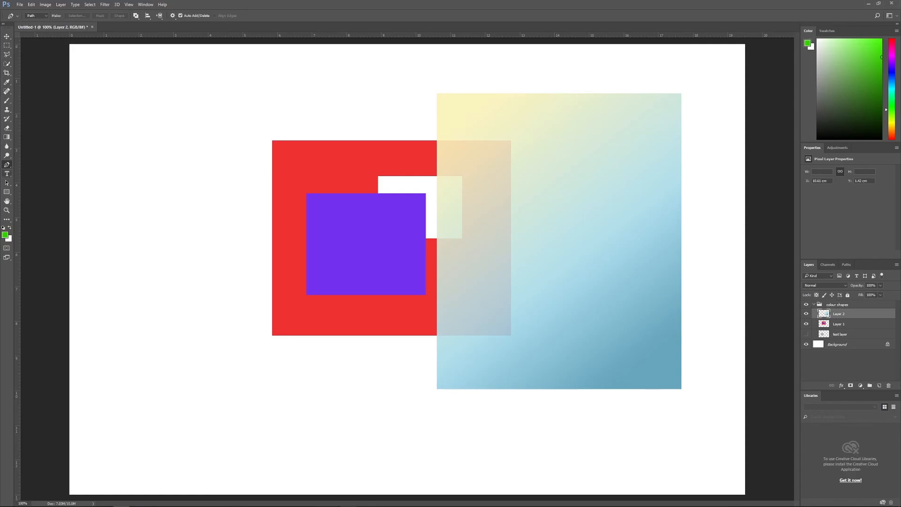
Step: Add a green 12 pt text box reading "test text" in the empty area beside the red rectangle, and delete its layer
{"action": "key", "text": "t"}
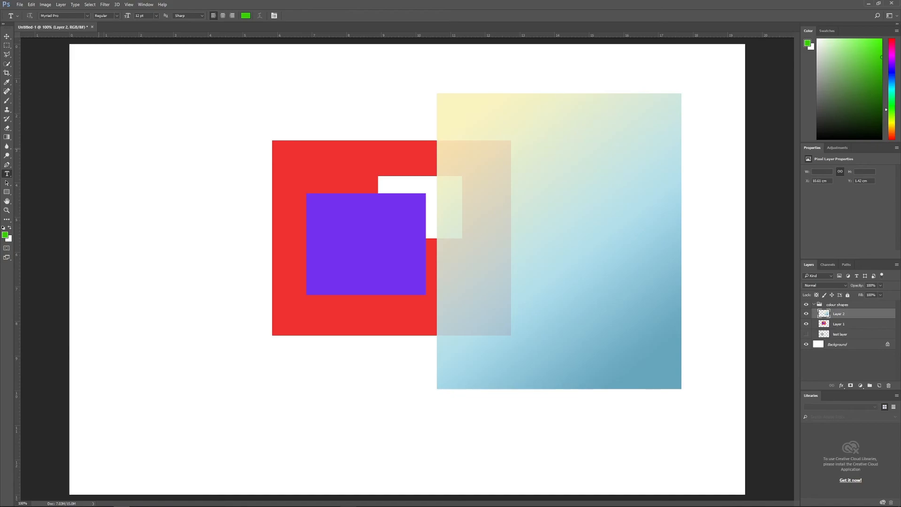
{"action": "left_click_drag", "start_coordinate": [103, 136], "coordinate": [272, 282]}
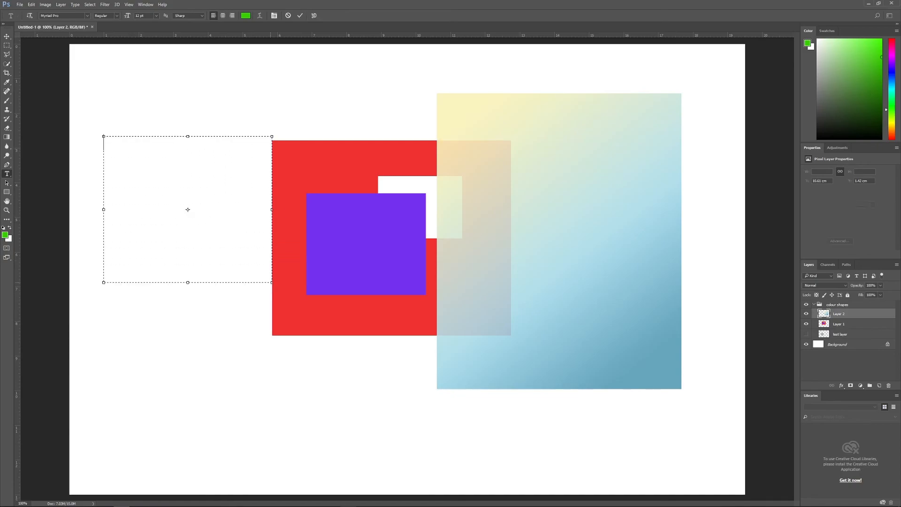
{"action": "type", "text": "te"}
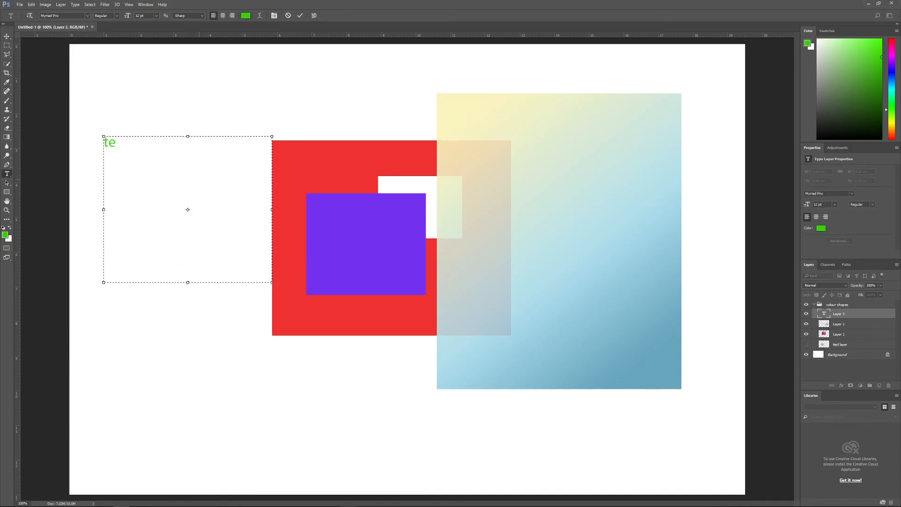
{"action": "type", "text": "st text"}
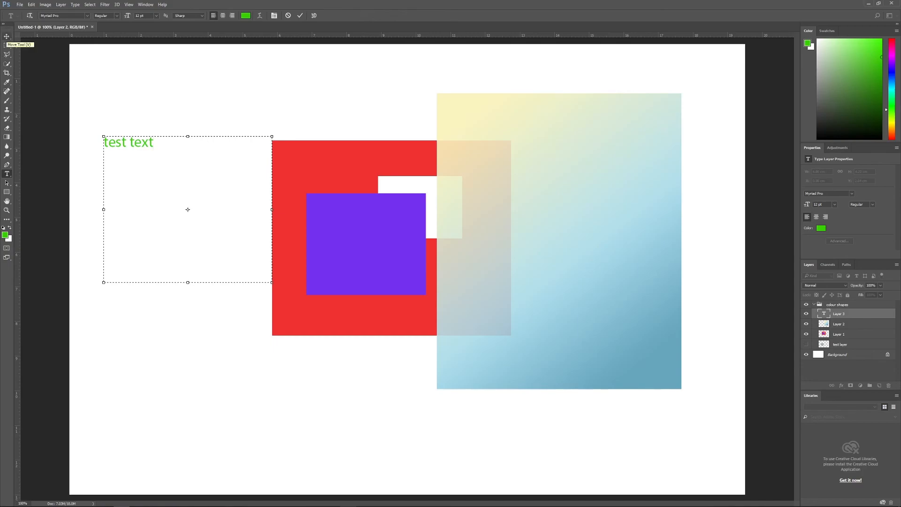
{"action": "left_click", "coordinate": [6, 36]}
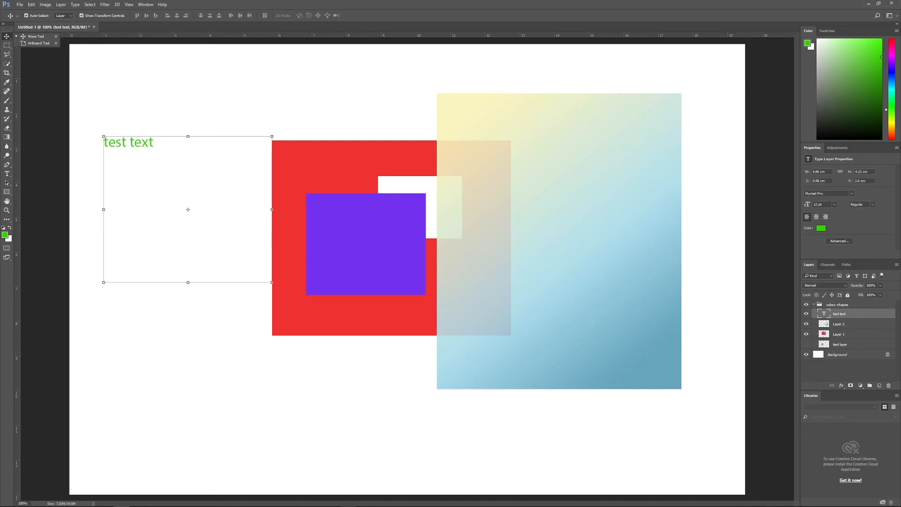
{"action": "left_click", "coordinate": [128, 142]}
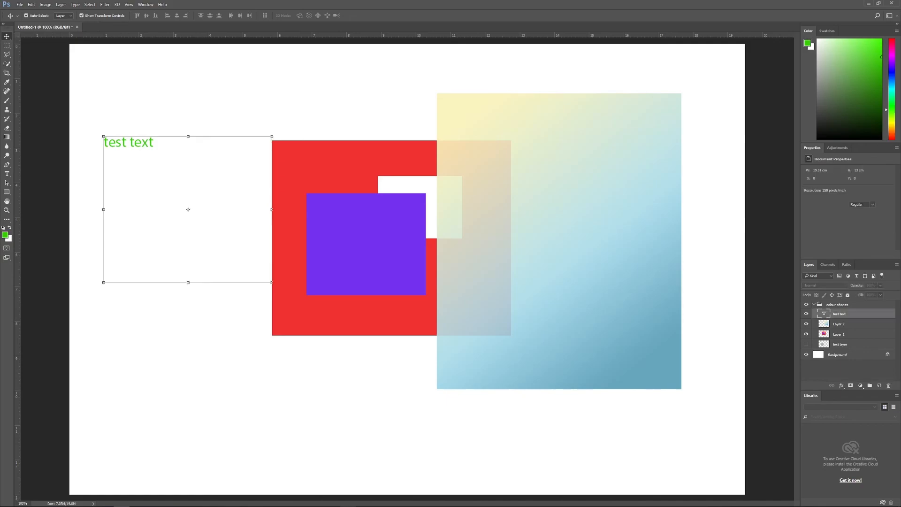
{"action": "key", "text": "Delete"}
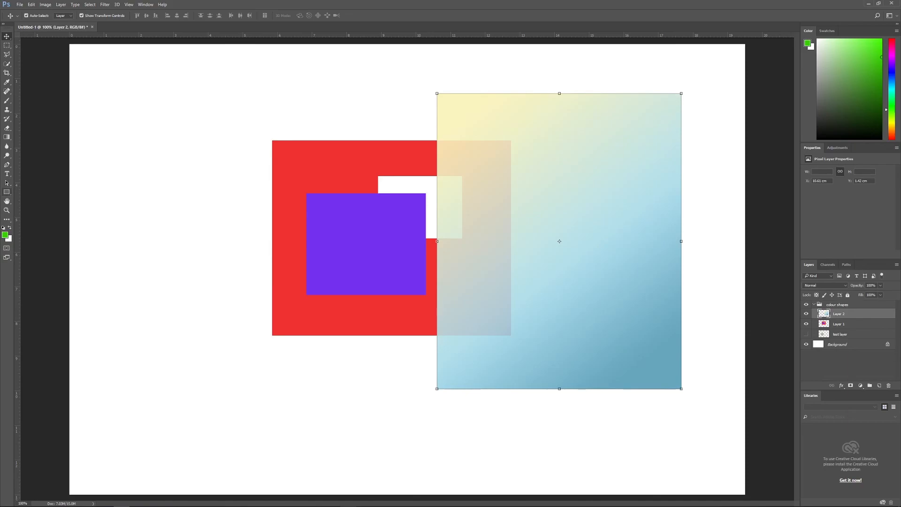
Step: Set up the Rectangle tool with a red, dashed stroke
{"action": "left_click", "coordinate": [7, 192]}
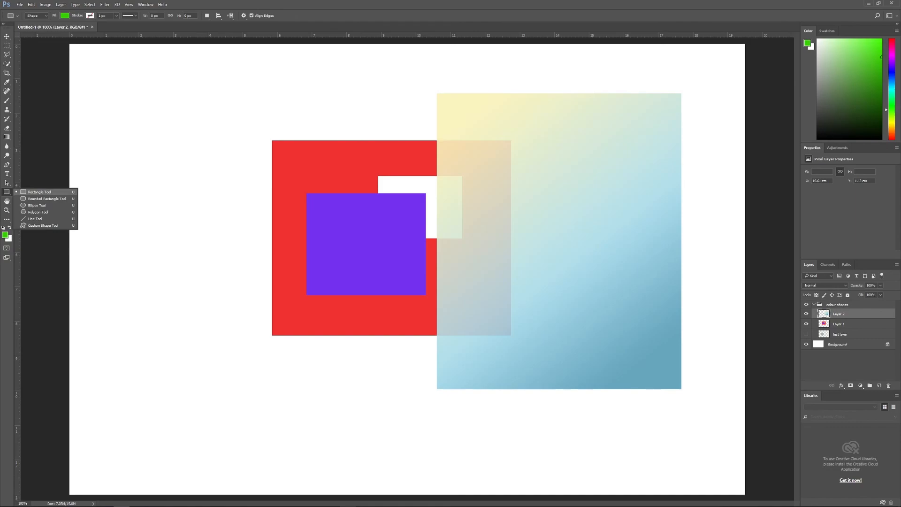
{"action": "left_click", "coordinate": [40, 192]}
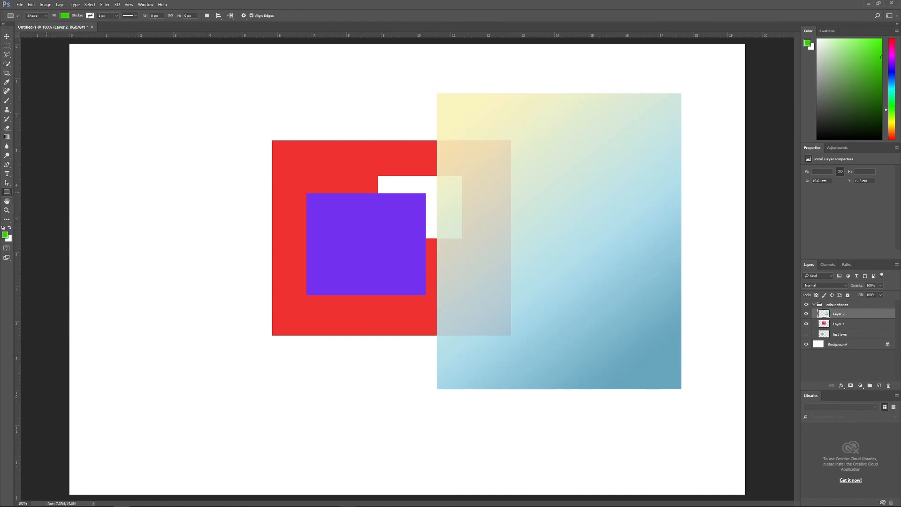
{"action": "left_click", "coordinate": [90, 15]}
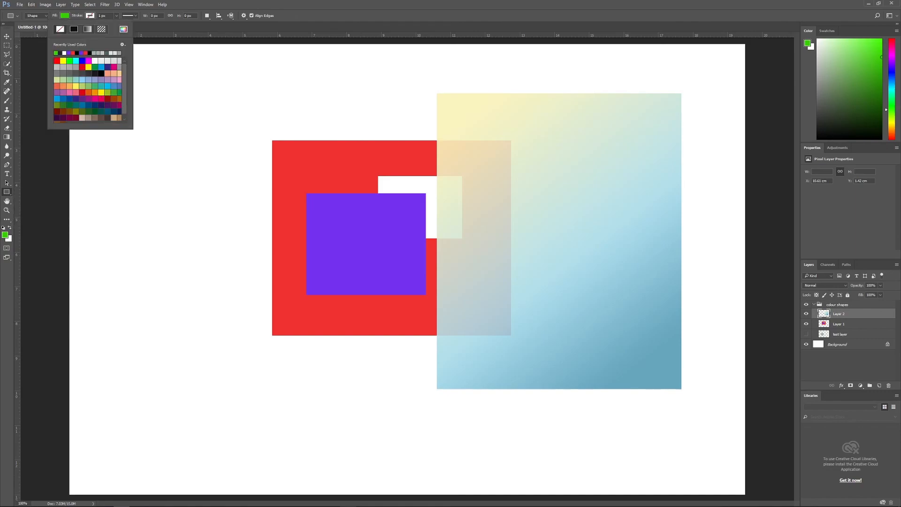
{"action": "left_click", "coordinate": [83, 66]}
{"action": "left_click", "coordinate": [129, 15]}
{"action": "left_click", "coordinate": [127, 48]}
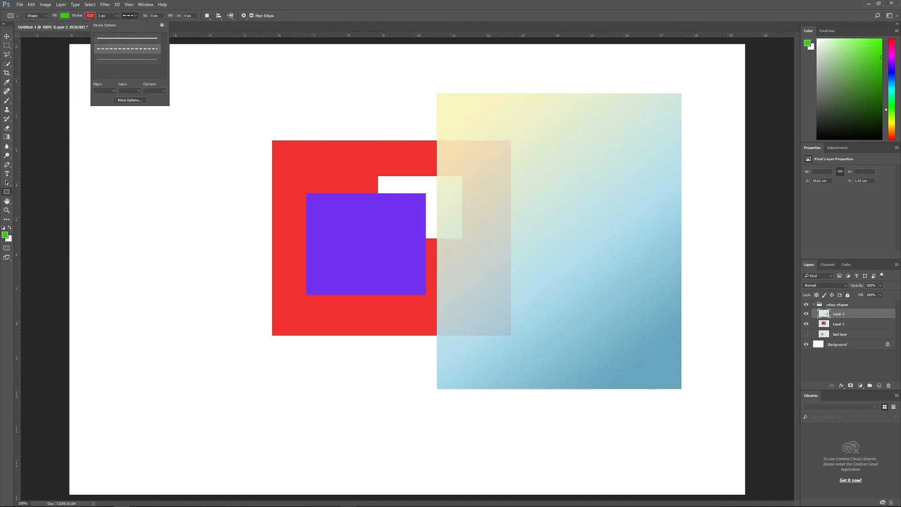
Step: Try drawing a green rectangle about 375 by 427 px in the empty area left of the red rectangle, and undo it
{"action": "left_click", "coordinate": [155, 16]}
{"action": "type", "text": "45"}
{"action": "left_click_drag", "start_coordinate": [107, 101], "coordinate": [240, 253]}
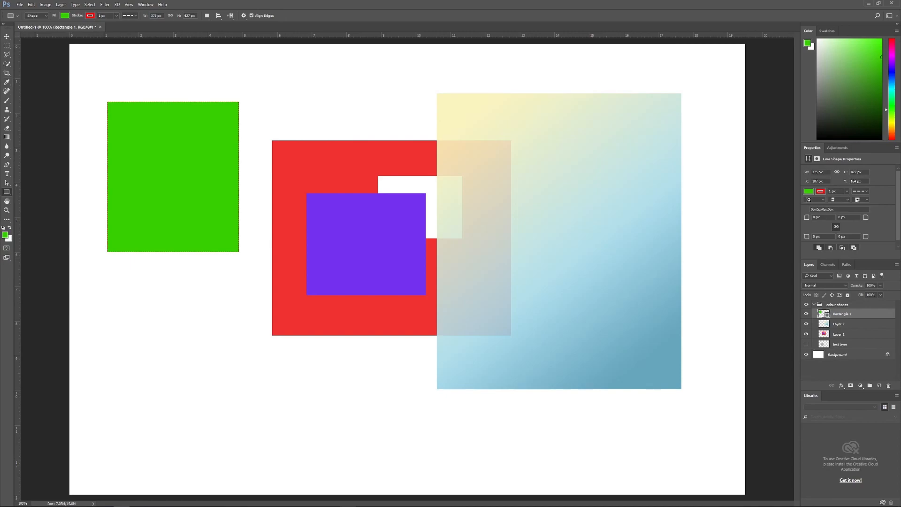
{"action": "key", "text": "ctrl+z"}
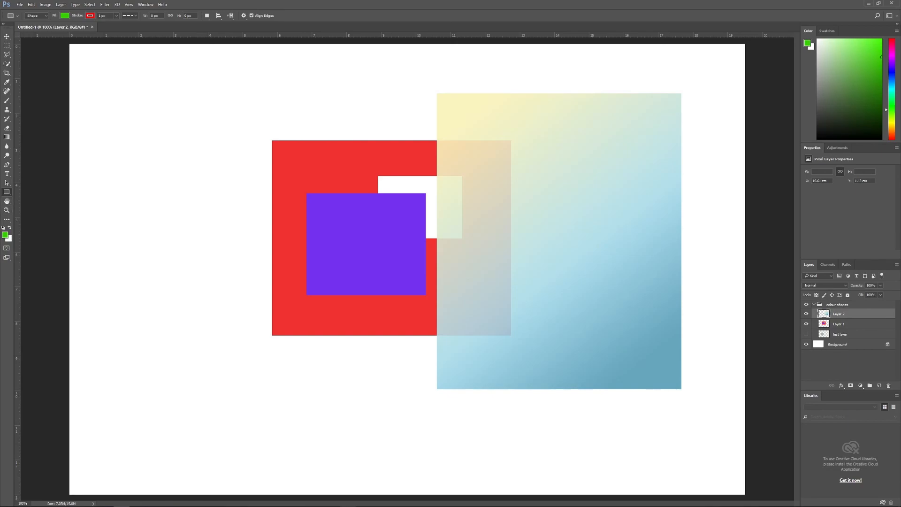
Step: Zoom in to 400% and examine different parts of the canvas with the Hand tool
{"action": "left_click", "coordinate": [7, 201]}
{"action": "left_click", "coordinate": [36, 201]}
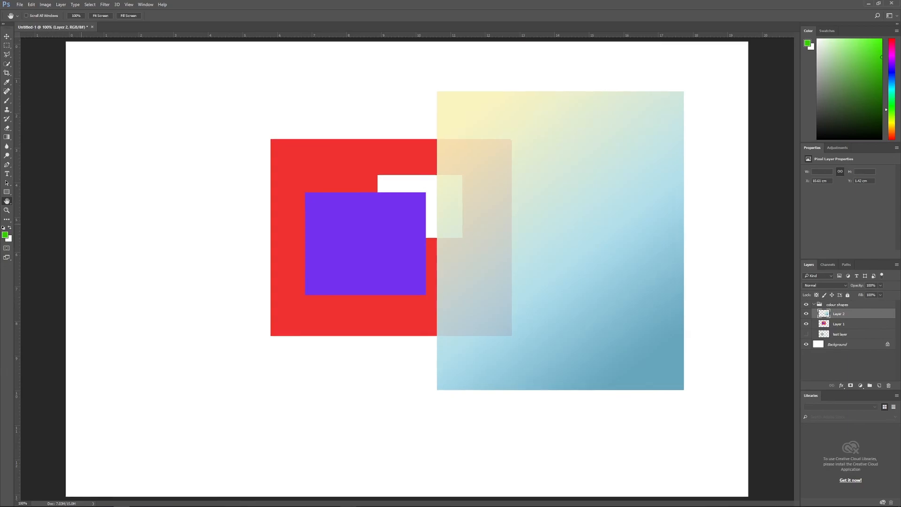
{"action": "key", "text": "ctrl+plus"}
{"action": "key", "text": "ctrl+plus"}
{"action": "key", "text": "ctrl+plus"}
{"action": "left_click_drag", "start_coordinate": [322, 173], "coordinate": [22, 384]}
{"action": "left_click_drag", "start_coordinate": [676, 444], "coordinate": [448, 0]}
{"action": "left_click_drag", "start_coordinate": [87, 392], "coordinate": [560, 187]}
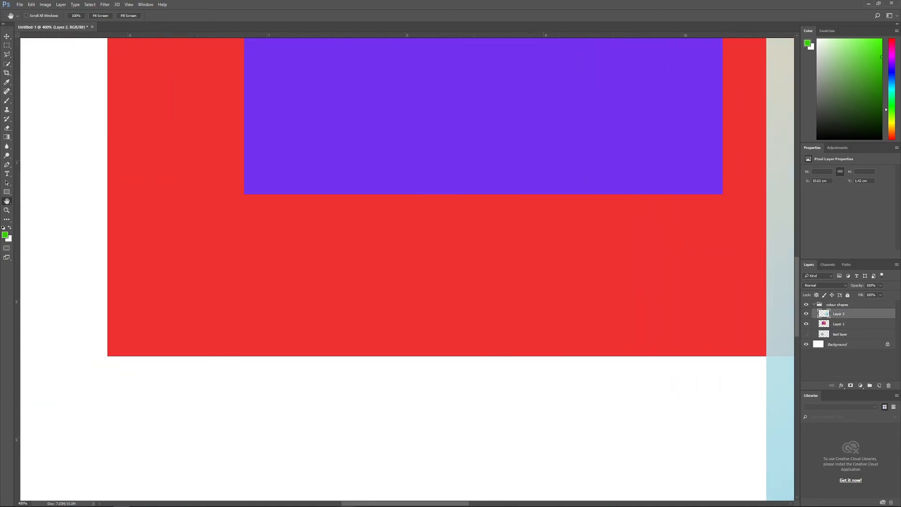
Step: Switch to the Move tool and pan the enlarged view to where the gradient overlaps the white and red rectangles
{"action": "left_click", "coordinate": [7, 36]}
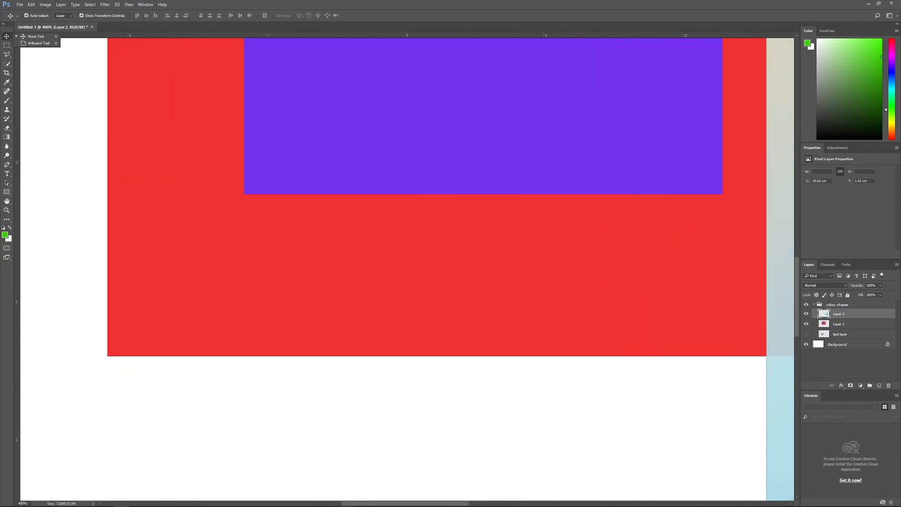
{"action": "key", "text": "Escape"}
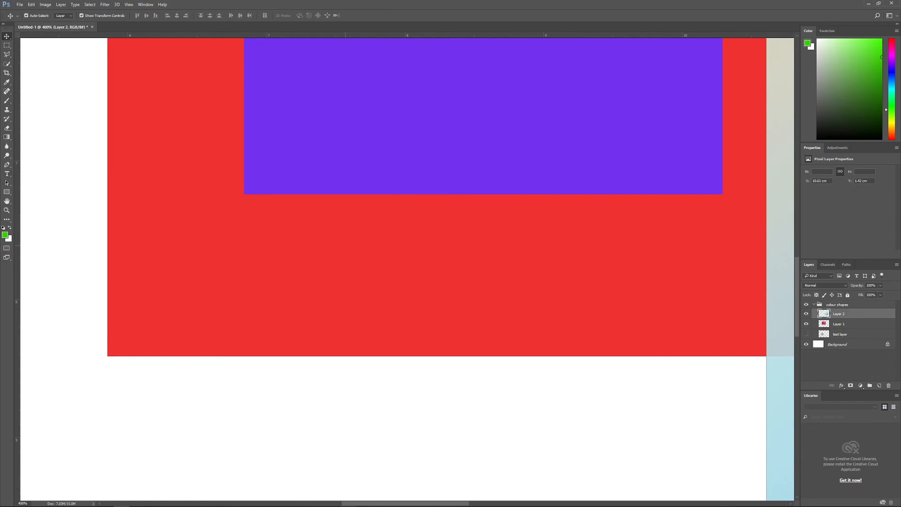
{"action": "left_click_drag", "start_coordinate": [345, 246], "coordinate": [365, 497]}
{"action": "left_click_drag", "start_coordinate": [787, 421], "coordinate": [415, 301]}
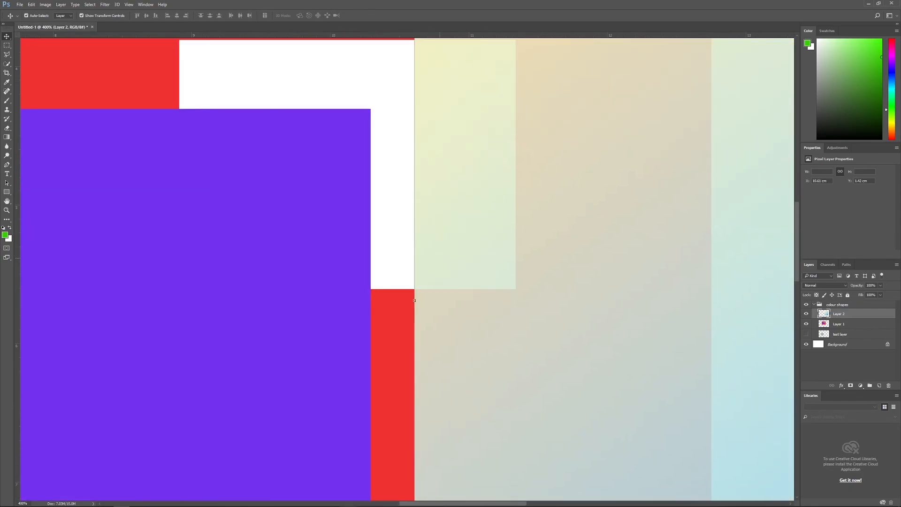
Step: Use the Zoom tool to magnify the boundary between the purple, white and red rectangles to 1600%
{"action": "key", "text": "z"}
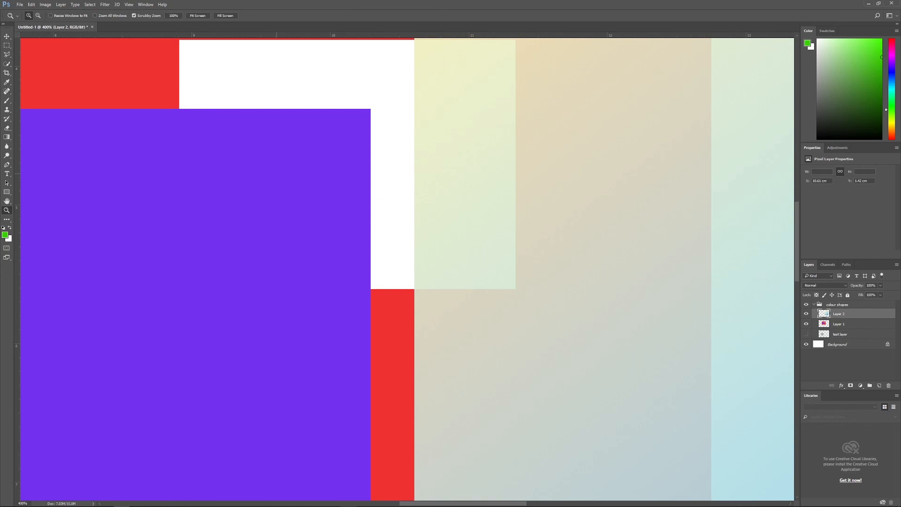
{"action": "left_click", "coordinate": [344, 183]}
{"action": "left_click", "coordinate": [344, 183]}
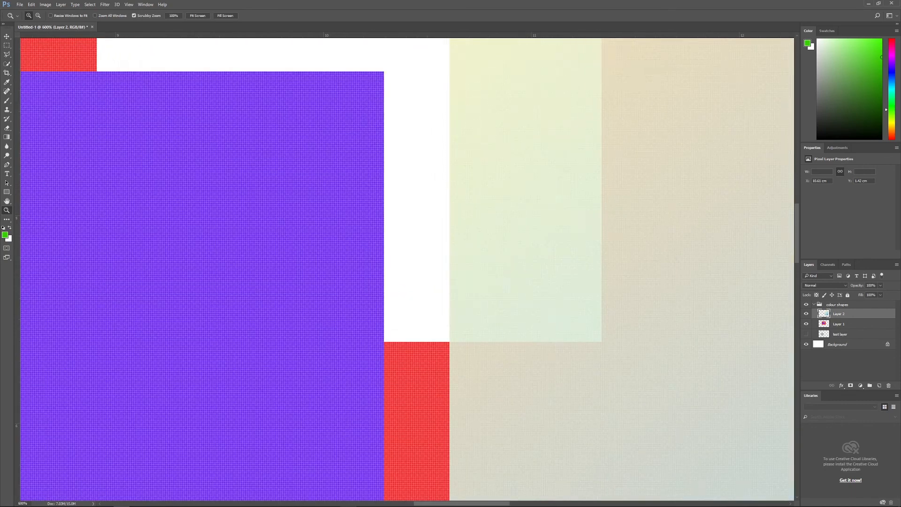
{"action": "left_click", "coordinate": [393, 290]}
{"action": "left_click", "coordinate": [392, 290]}
{"action": "left_click", "coordinate": [392, 290]}
{"action": "left_click", "coordinate": [391, 289]}
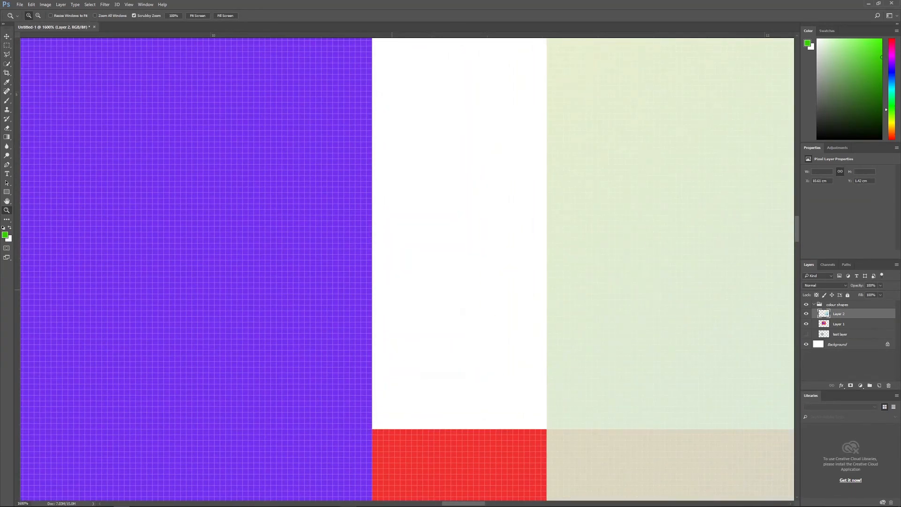
Step: Zoom back out to 100% so the whole canvas fits in view
{"action": "key", "text": "alt"}
{"action": "left_click", "coordinate": [277, 213], "text": "alt"}
{"action": "left_click", "coordinate": [406, 204], "text": "alt"}
{"action": "left_click", "coordinate": [488, 343], "text": "alt"}
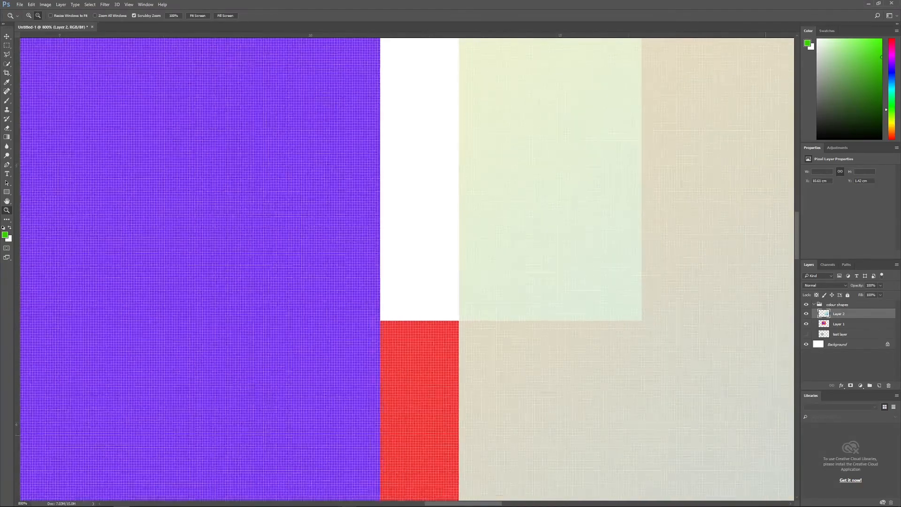
{"action": "left_click", "coordinate": [704, 343], "text": "alt"}
{"action": "left_click", "coordinate": [754, 350], "text": "alt"}
{"action": "left_click", "coordinate": [728, 350], "text": "alt"}
{"action": "left_click", "coordinate": [633, 348], "text": "alt"}
{"action": "left_click", "coordinate": [549, 347], "text": "alt"}
{"action": "left_click", "coordinate": [470, 328], "text": "alt"}
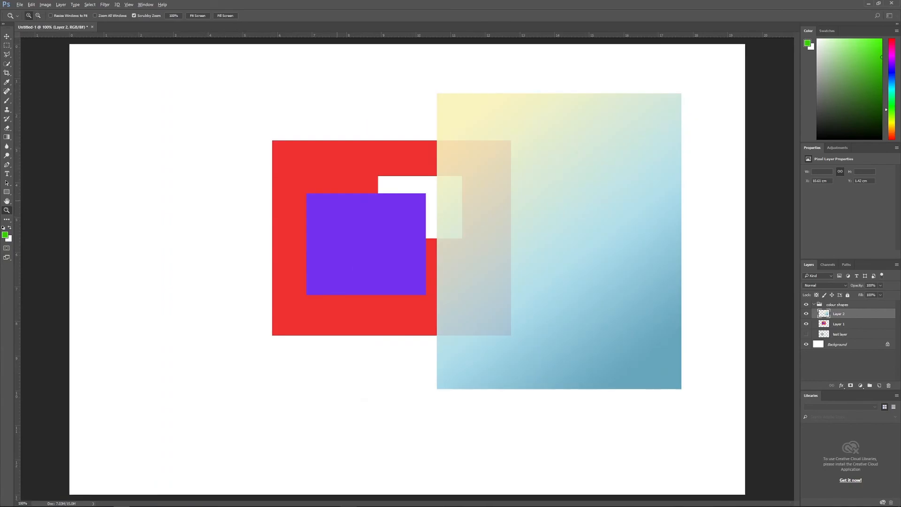
Step: Zoom in closely on the white rectangle's upper-left corner, just above the purple rectangle
{"action": "left_click", "coordinate": [337, 201]}
{"action": "left_click", "coordinate": [389, 189]}
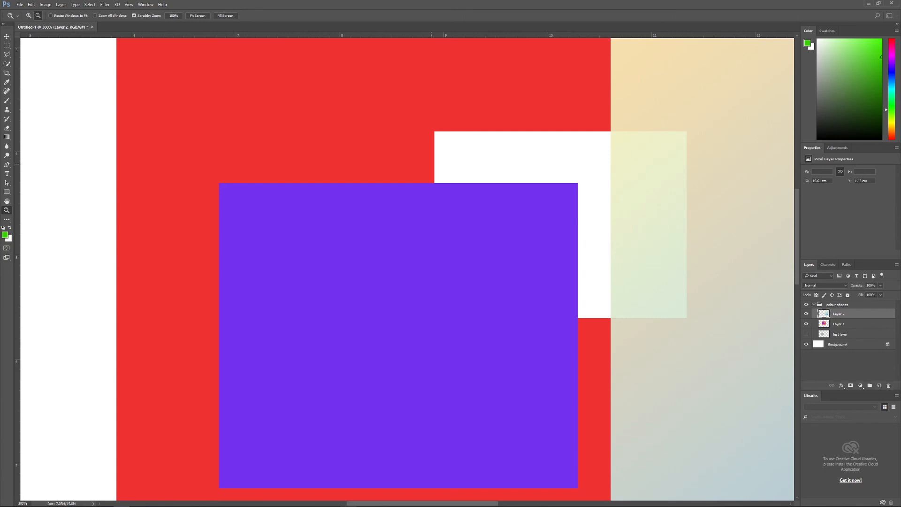
{"action": "left_click", "coordinate": [431, 164]}
{"action": "left_click", "coordinate": [431, 164]}
{"action": "left_click", "coordinate": [431, 164]}
{"action": "left_click", "coordinate": [432, 162]}
Step: Zoom out from the white rectangle's corner to 66.7%
{"action": "left_click", "coordinate": [431, 163], "text": "alt"}
{"action": "left_click", "coordinate": [432, 164], "text": "alt"}
{"action": "left_click", "coordinate": [432, 164], "text": "alt"}
{"action": "left_click", "coordinate": [431, 164], "text": "alt"}
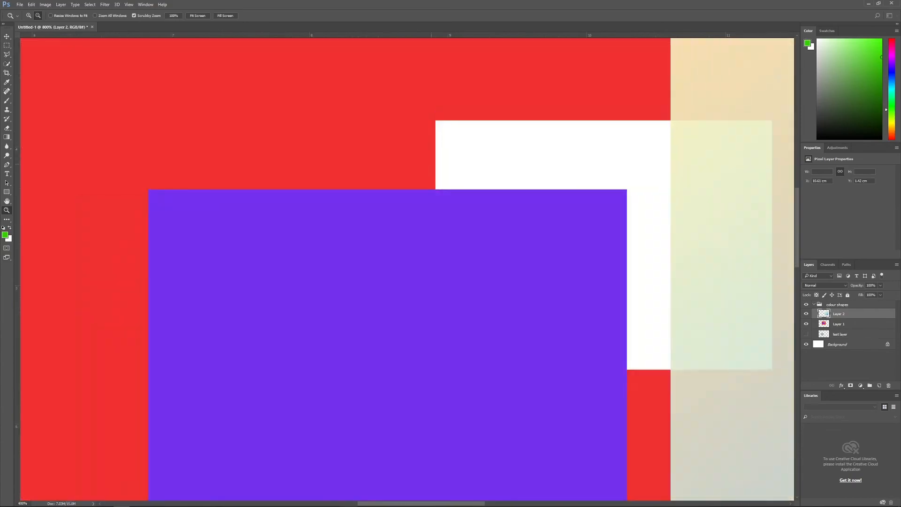
{"action": "left_click", "coordinate": [431, 164], "text": "alt"}
{"action": "left_click", "coordinate": [431, 164], "text": "alt"}
{"action": "left_click", "coordinate": [432, 164], "text": "alt"}
{"action": "left_click", "coordinate": [431, 163], "text": "alt"}
Step: Magnify the area where the purple and white rectangles overlap to 500%
{"action": "left_click", "coordinate": [407, 201]}
{"action": "left_click", "coordinate": [407, 201]}
{"action": "left_click", "coordinate": [407, 201]}
{"action": "left_click", "coordinate": [407, 201]}
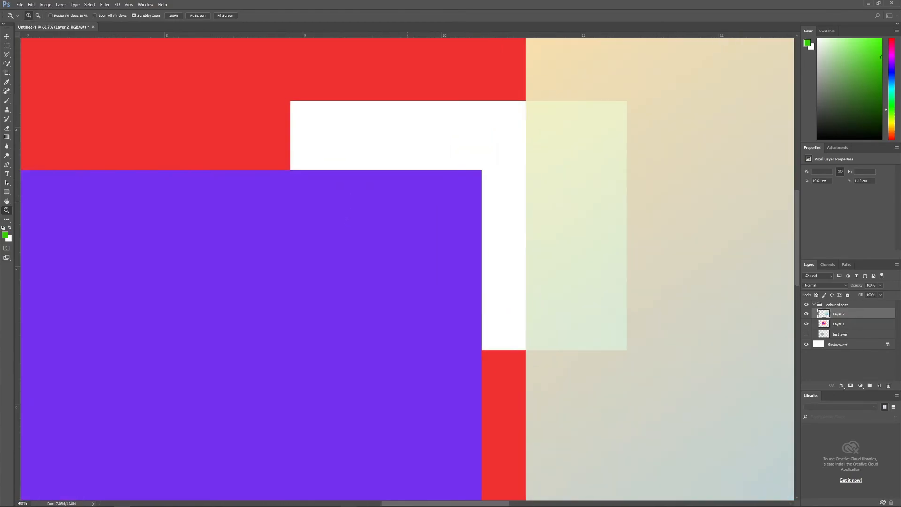
{"action": "left_click", "coordinate": [407, 201]}
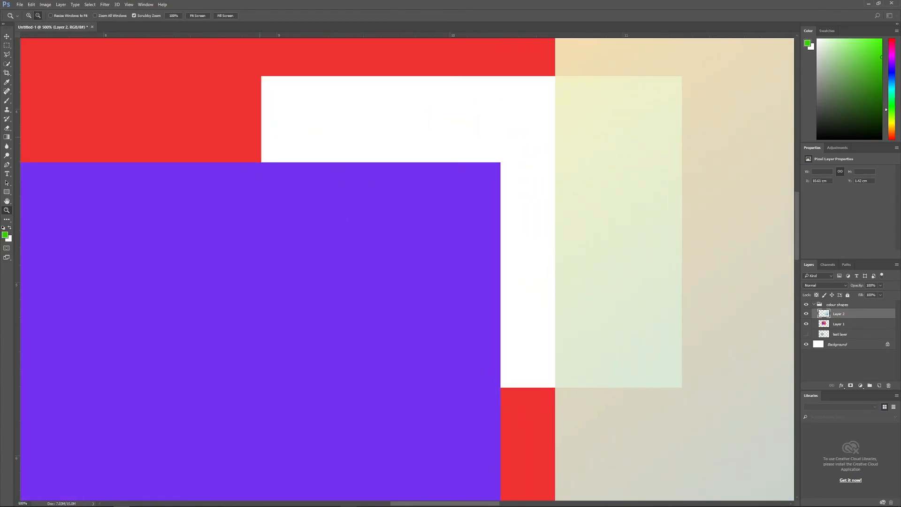